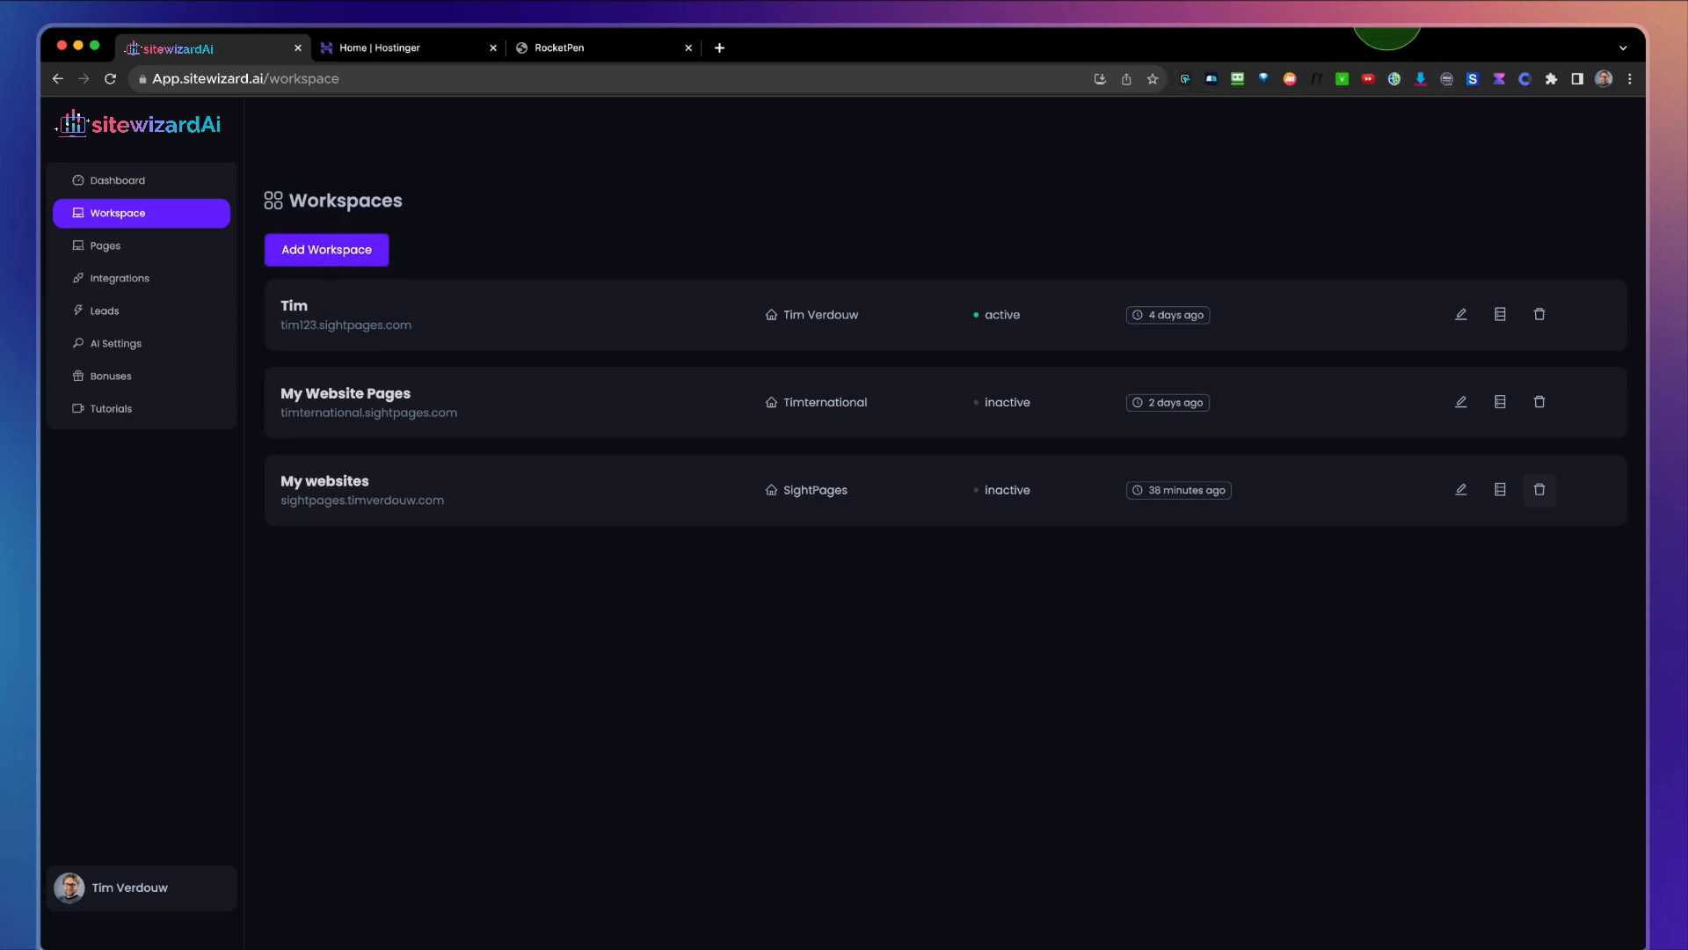
# Start a new workspace with the name and company name Rocketpen and the sub domain rocketpen.
pyautogui.click(327, 254)
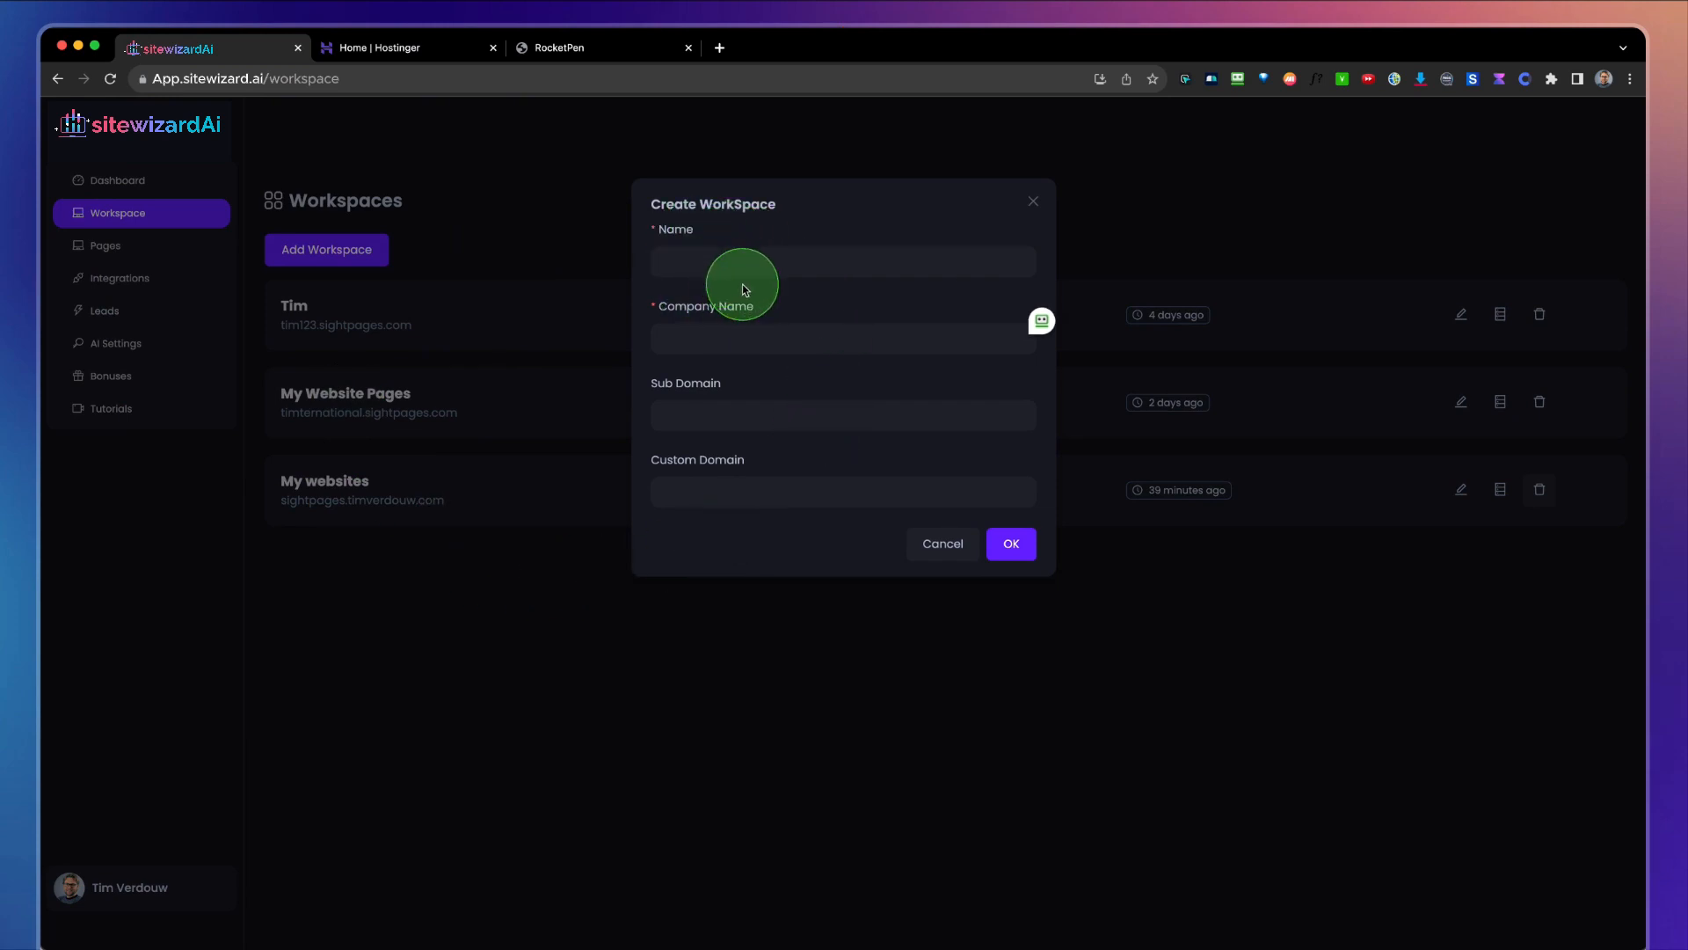
pyautogui.write('Rocketpen')
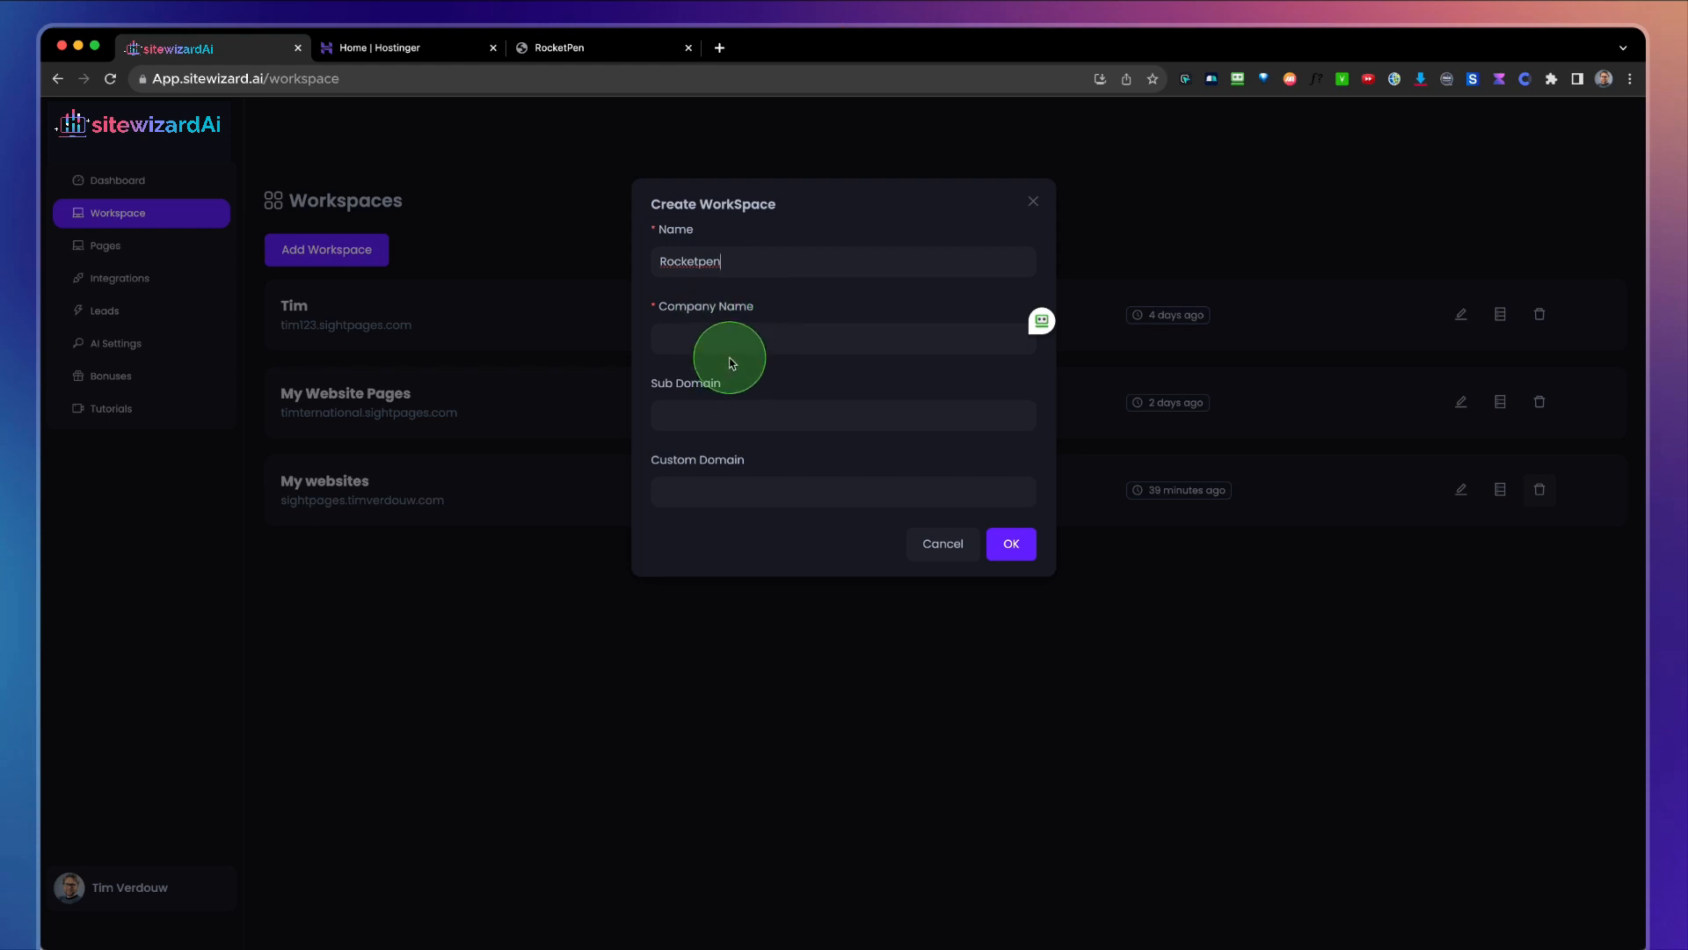
pyautogui.click(813, 346)
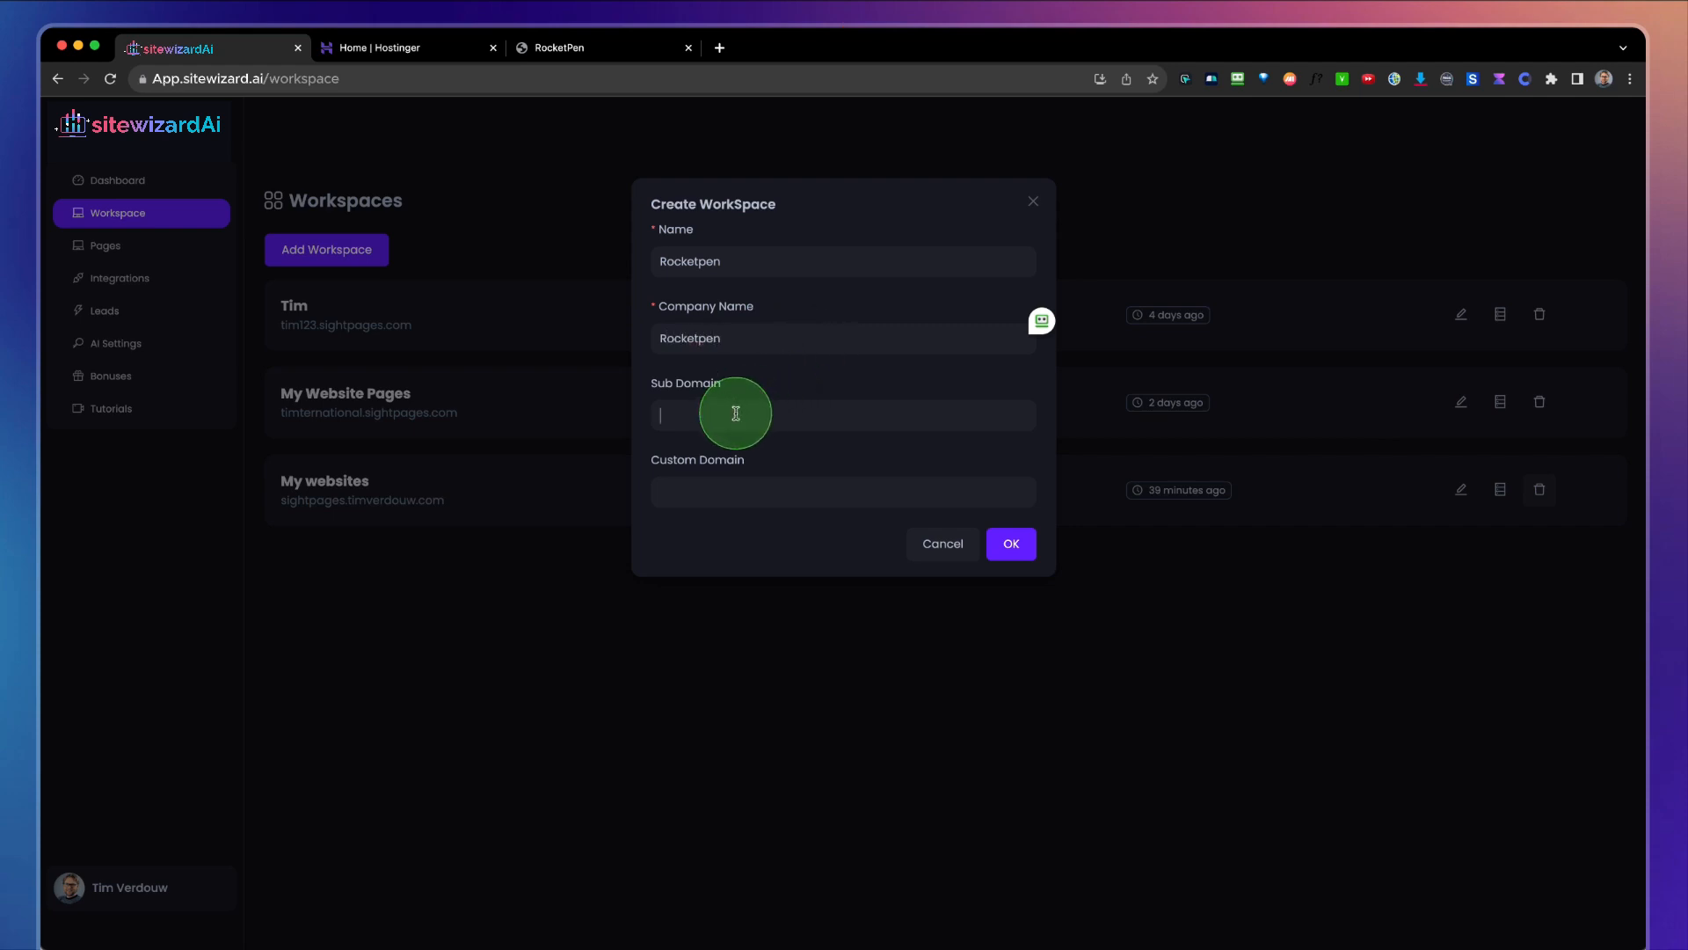
pyautogui.click(677, 425)
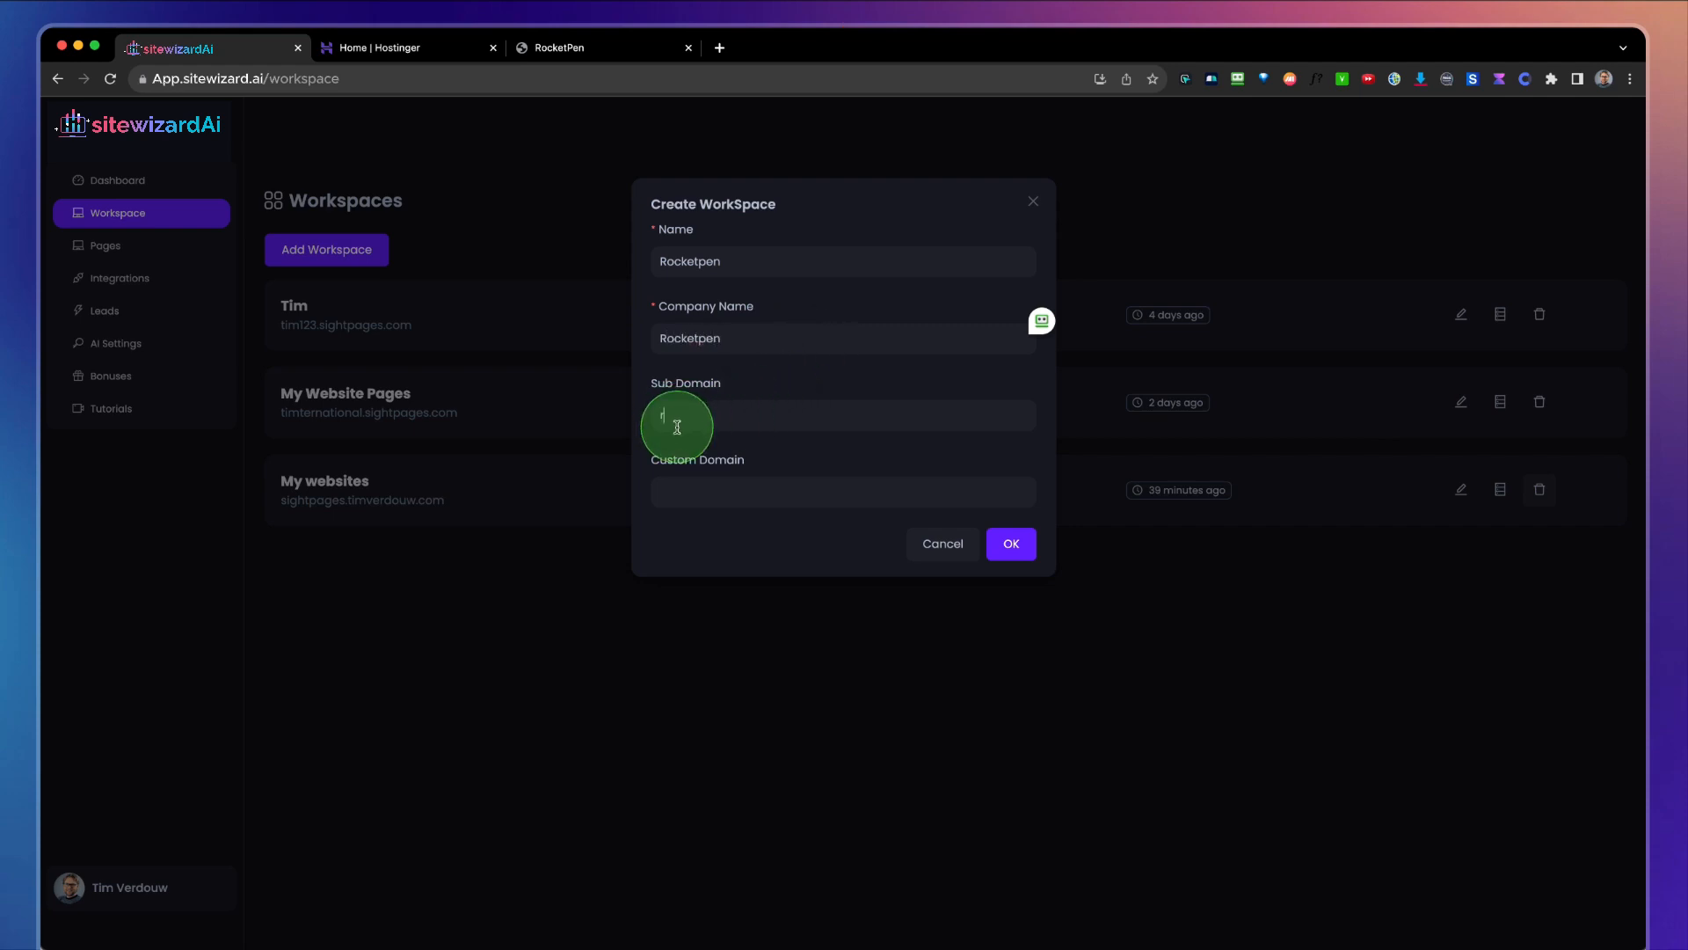
pyautogui.write('rocketpen')
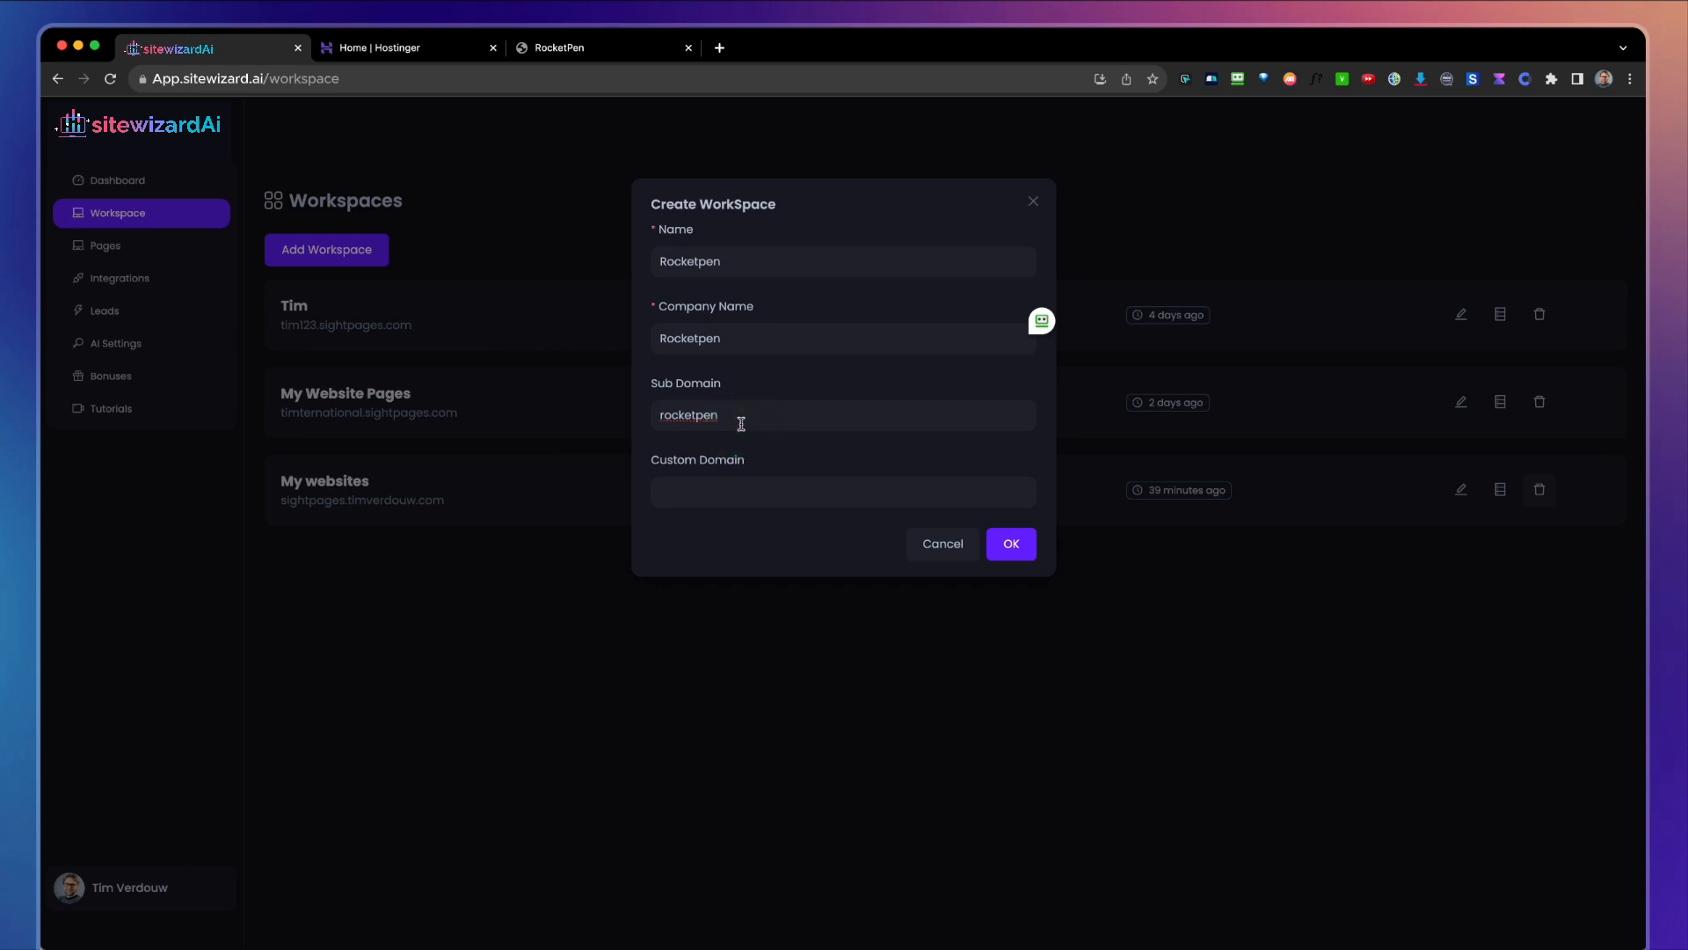
# Enter rocketpen.net as the new workspace's custom domain.
pyautogui.click(711, 490)
pyautogui.write('r')
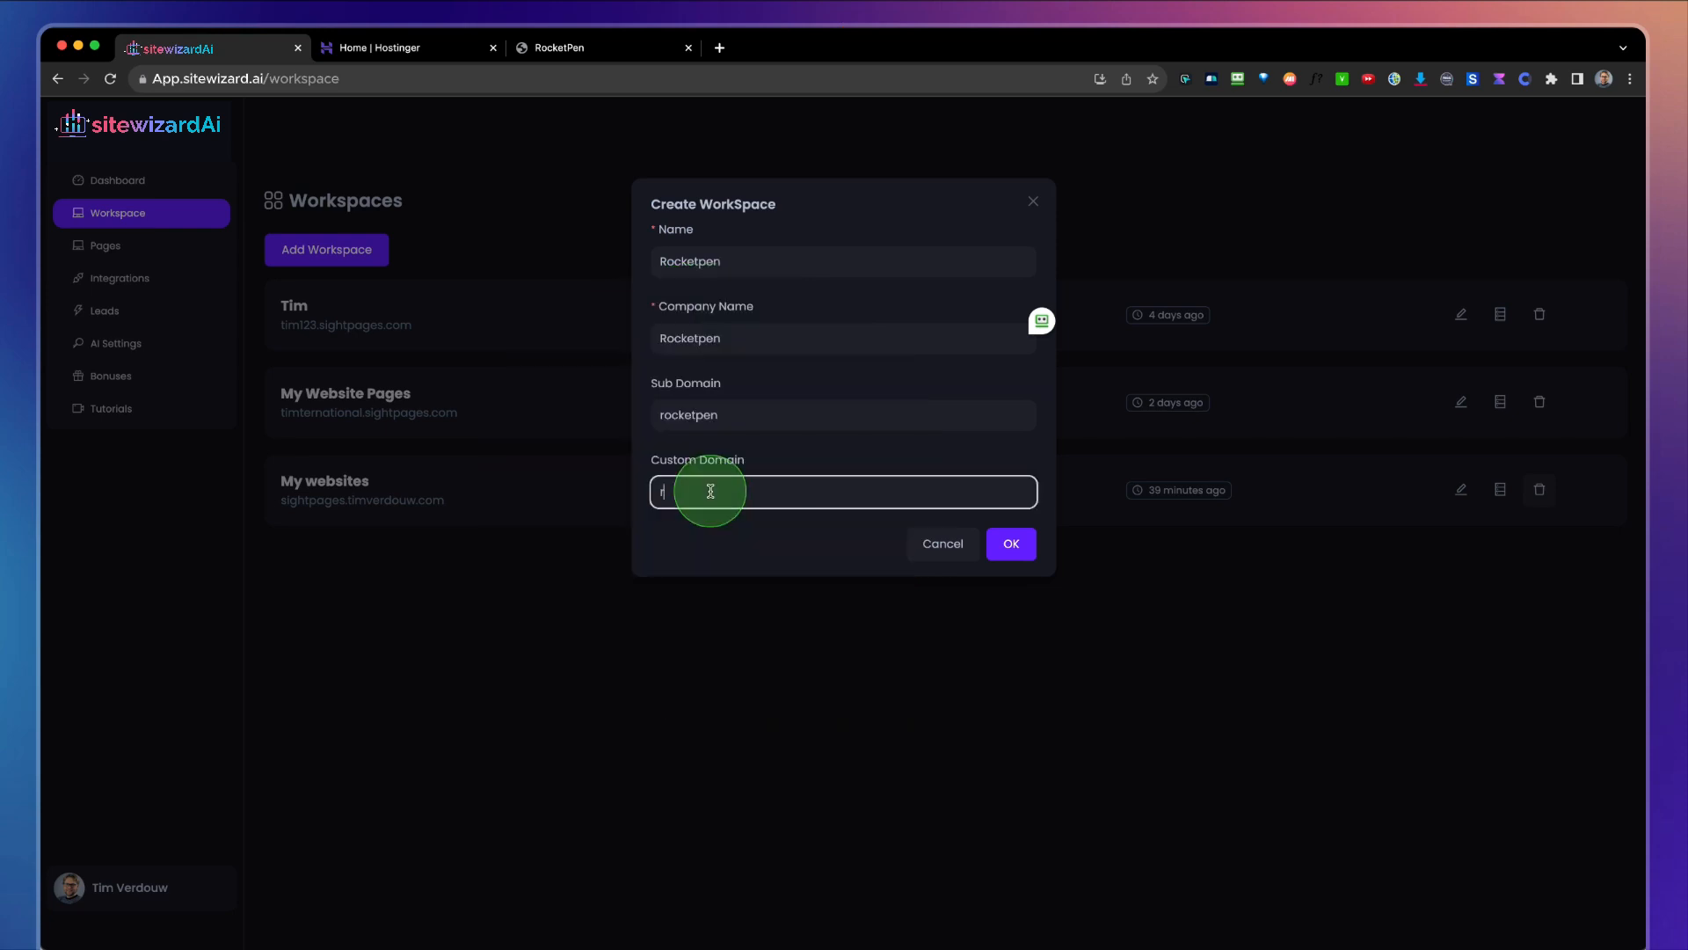
pyautogui.write('ocketpen.net')
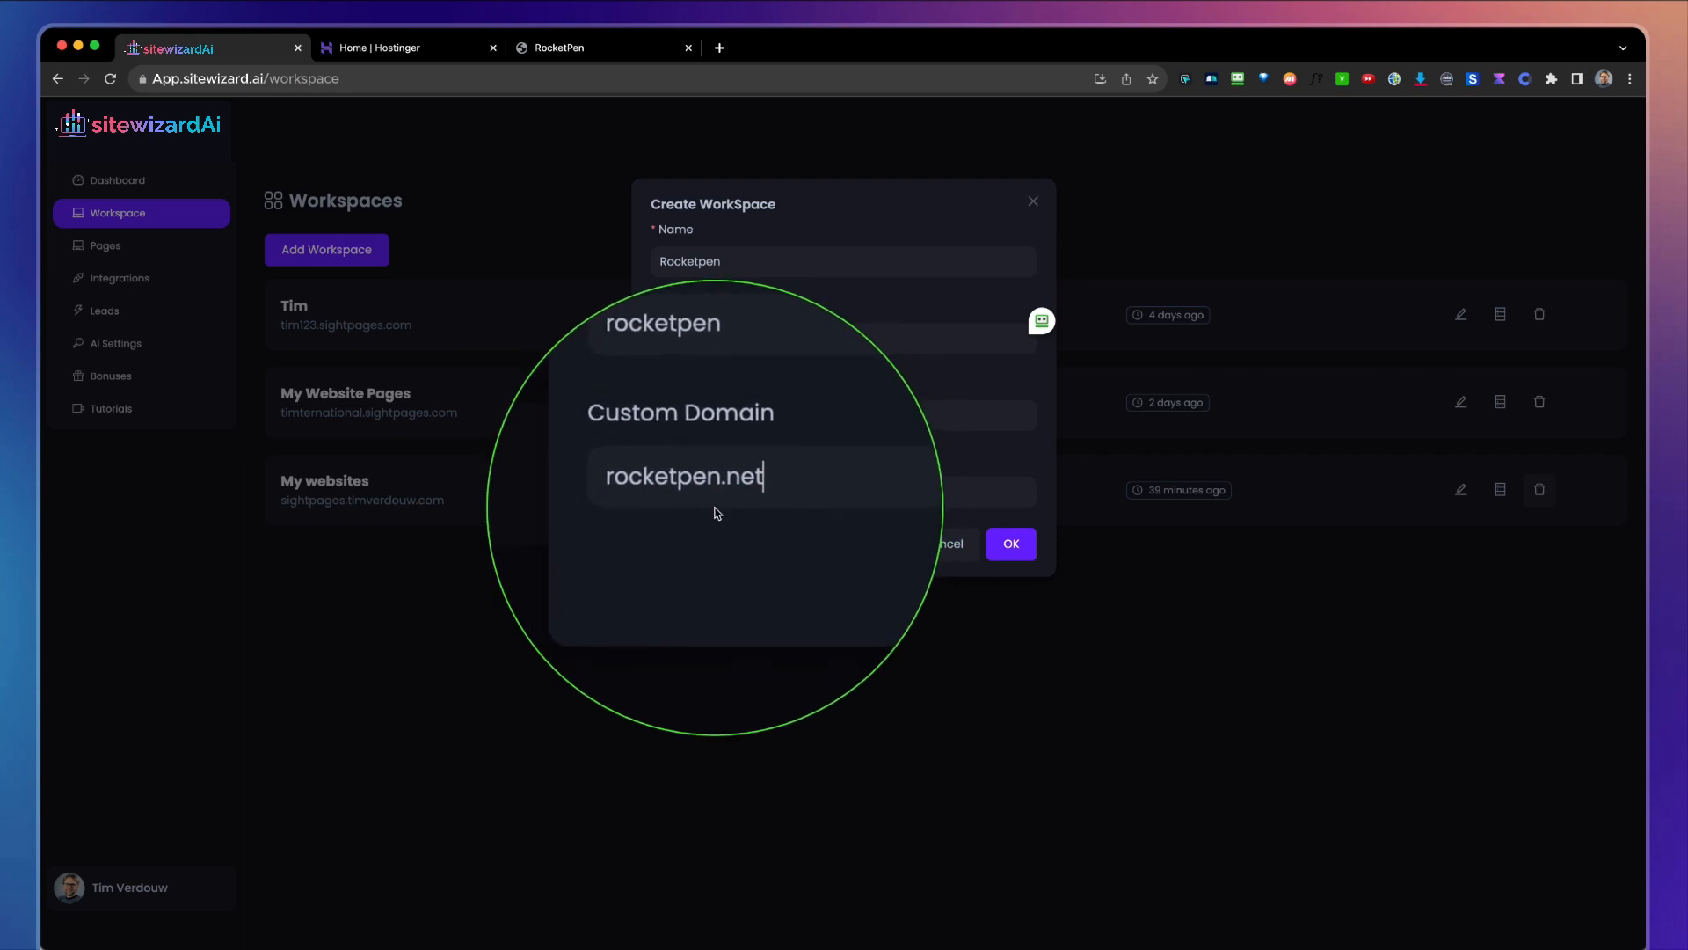
# Look through the live website at rocketpen.net and return to the workspace form.
pyautogui.click(560, 49)
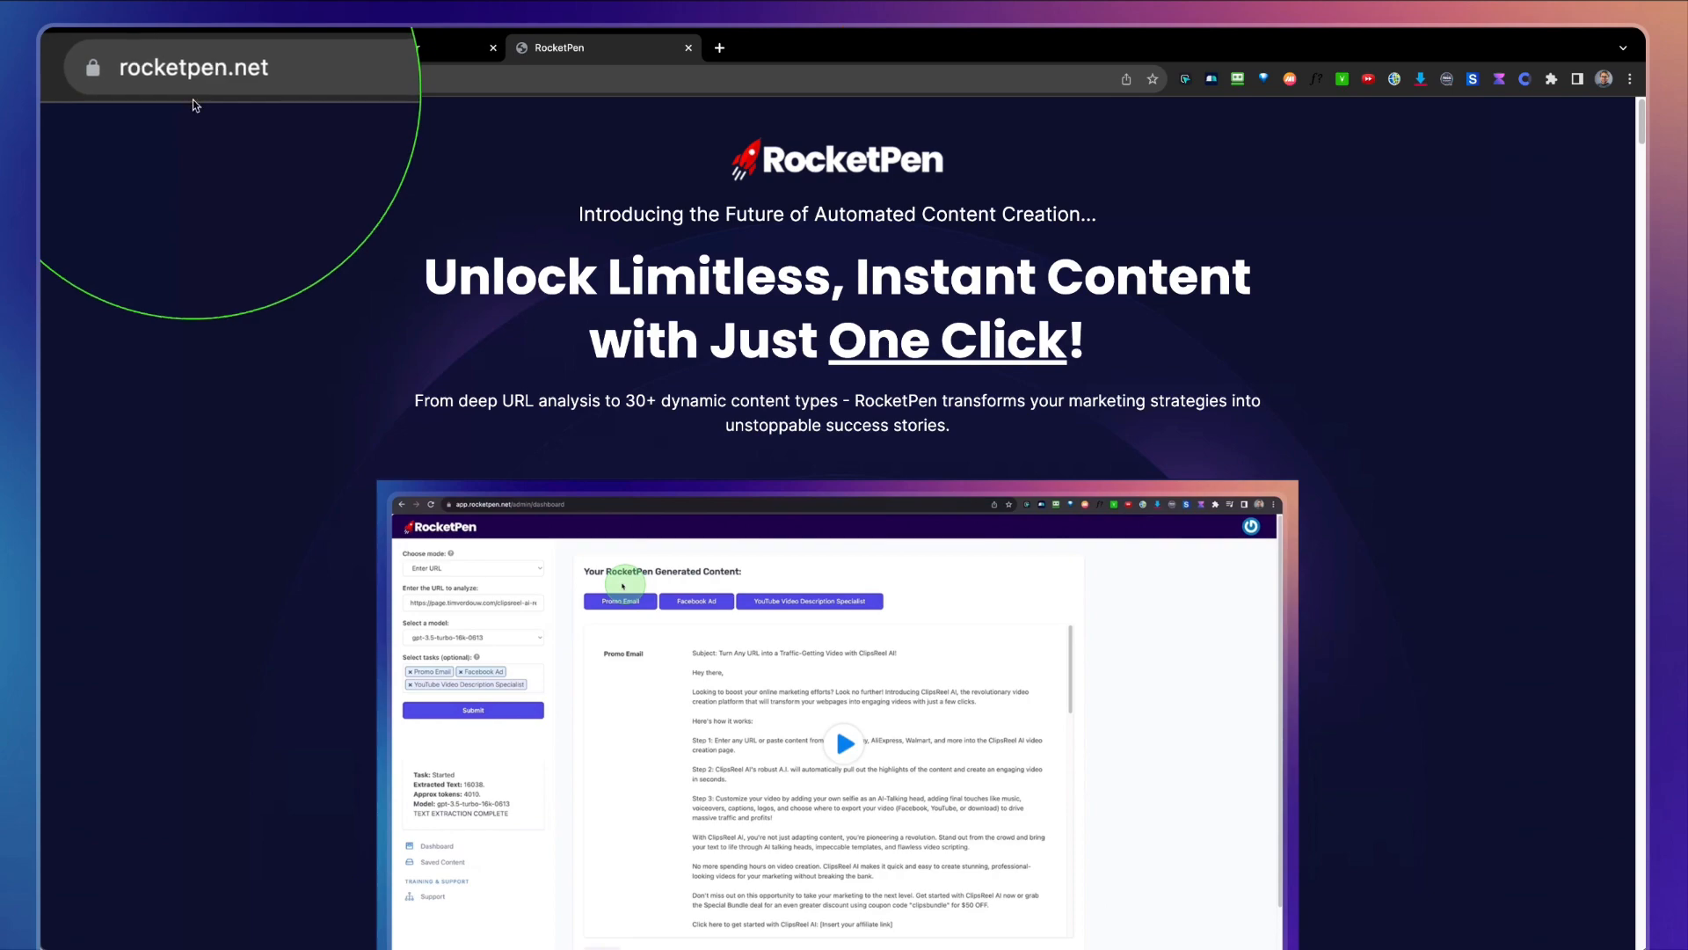
pyautogui.scroll(-12, 420, 358)
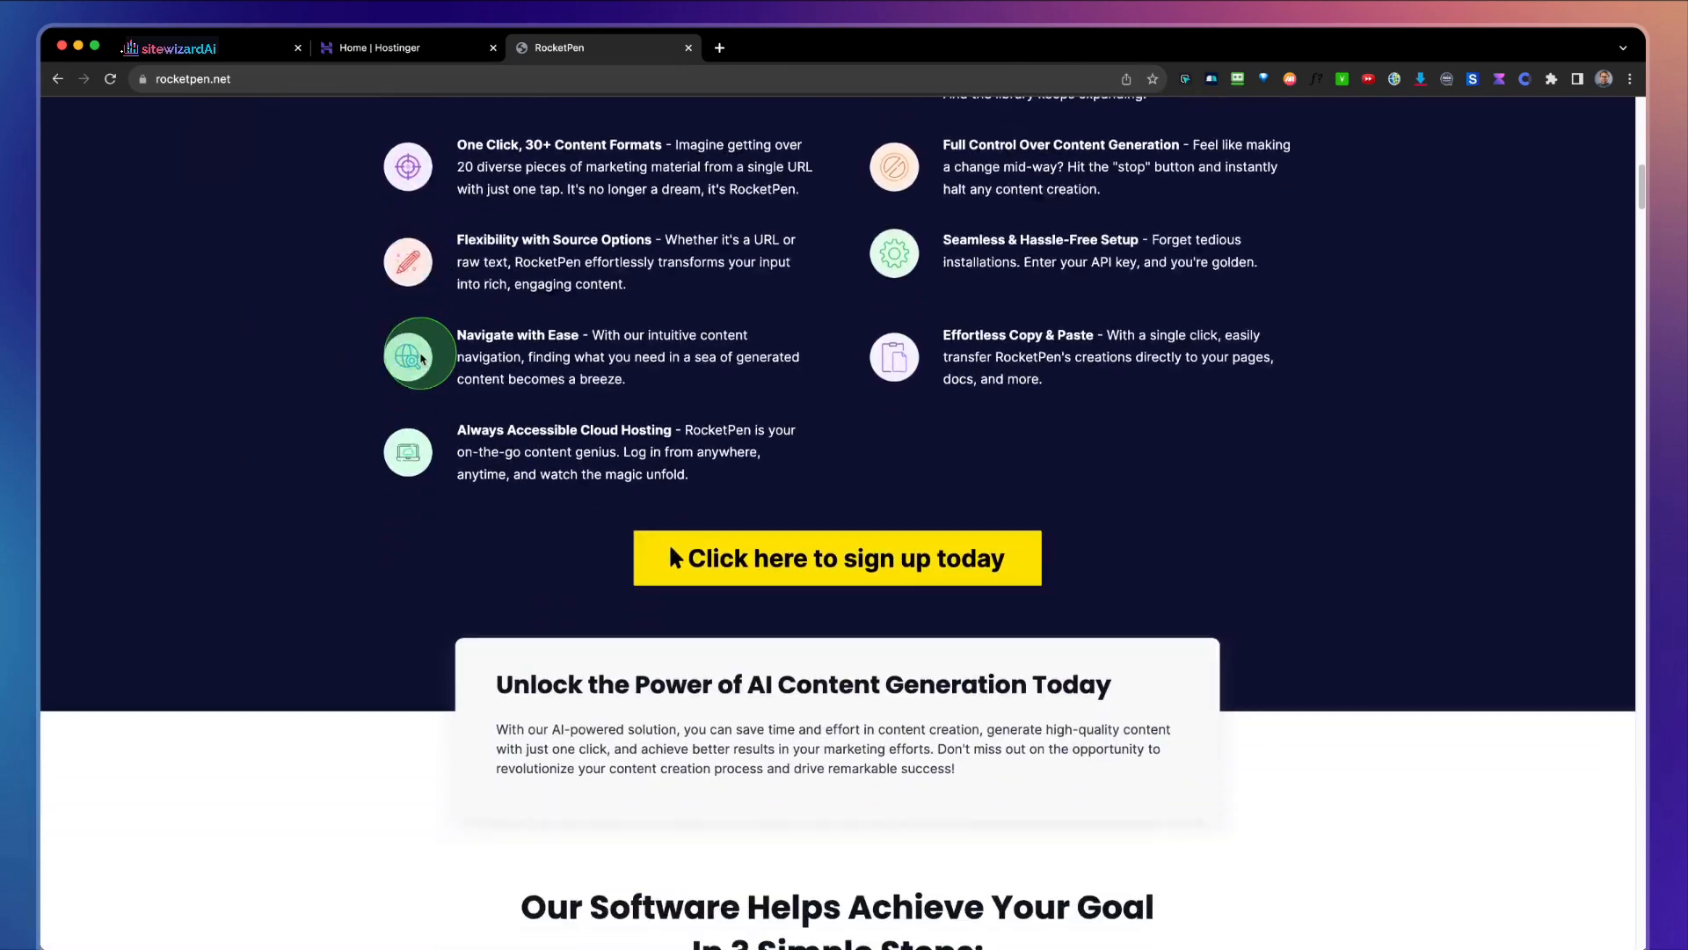
pyautogui.scroll(5, 420, 358)
pyautogui.scroll(10, 420, 358)
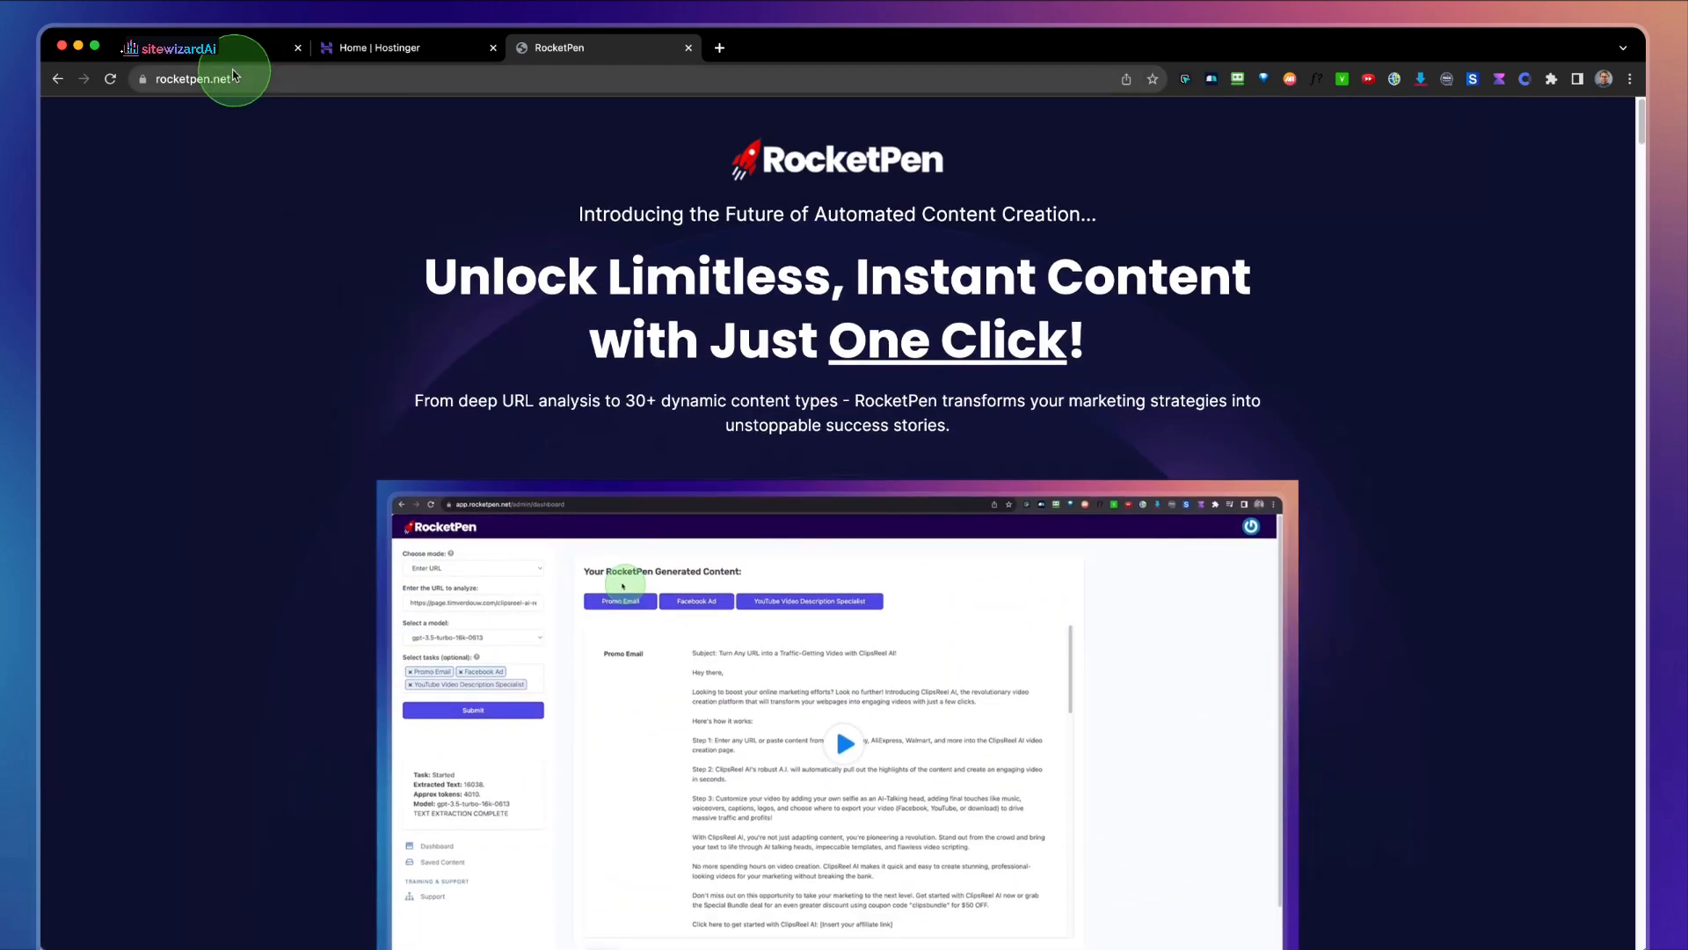
pyautogui.click(236, 58)
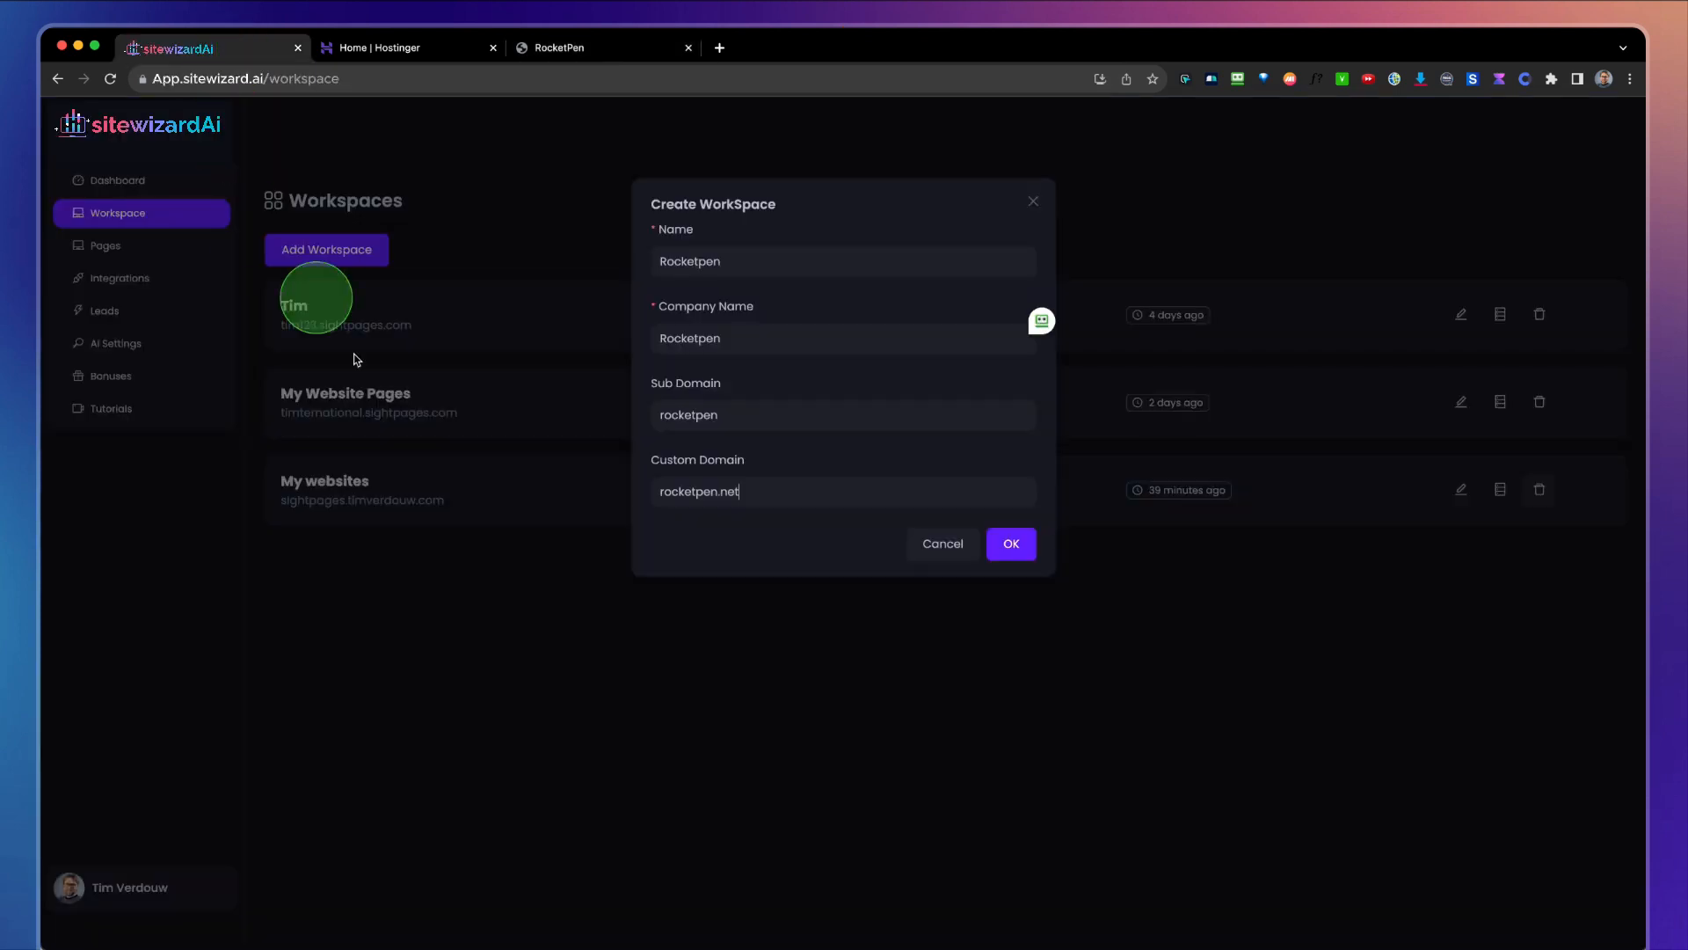
# Change the custom domain to pages.rocketpen.net and create the workspace.
pyautogui.moveTo(754, 493); pyautogui.dragTo(667, 493)
pyautogui.click(661, 494)
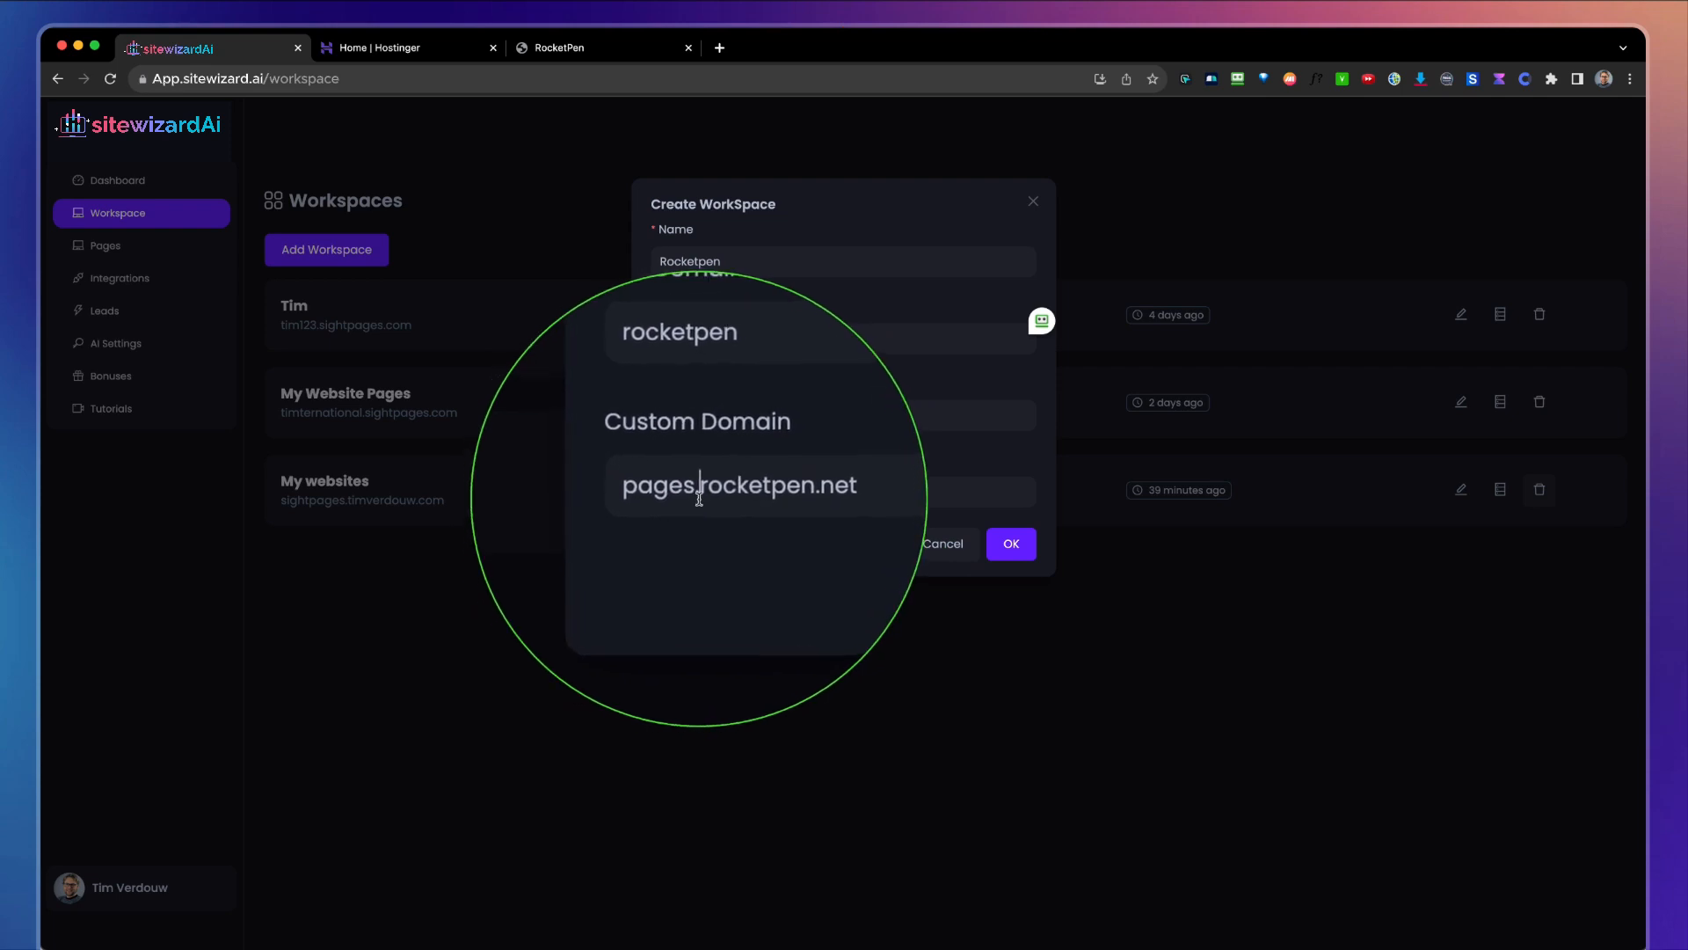
pyautogui.moveTo(701, 493); pyautogui.dragTo(658, 493)
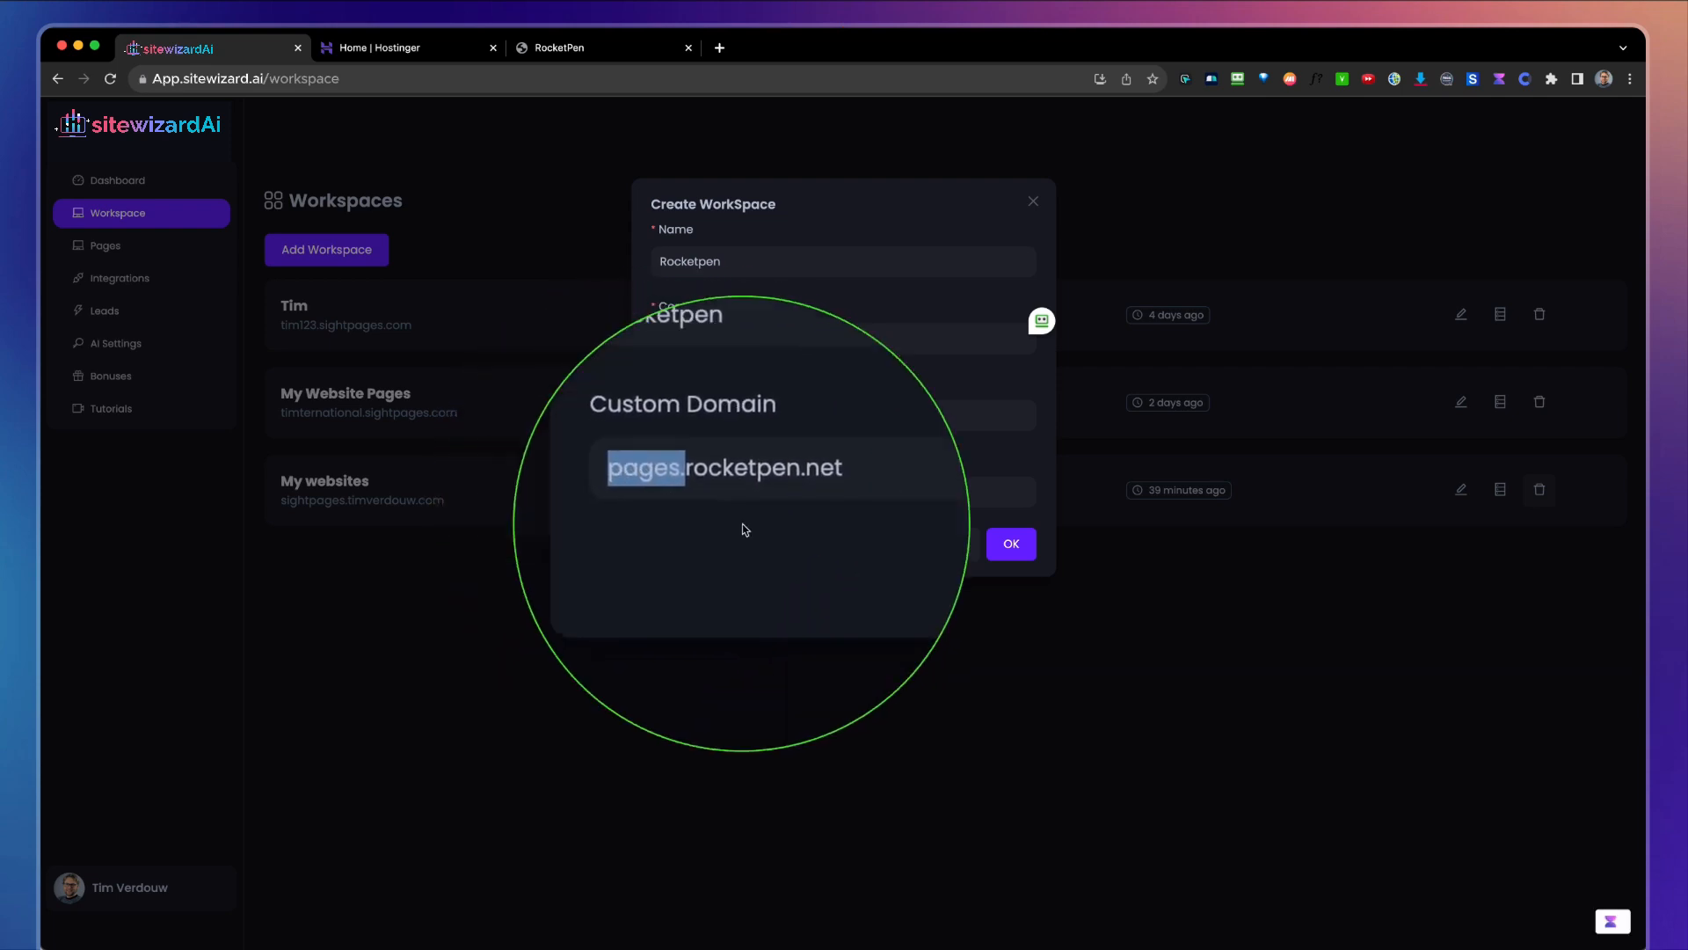
pyautogui.press('BackSpace')
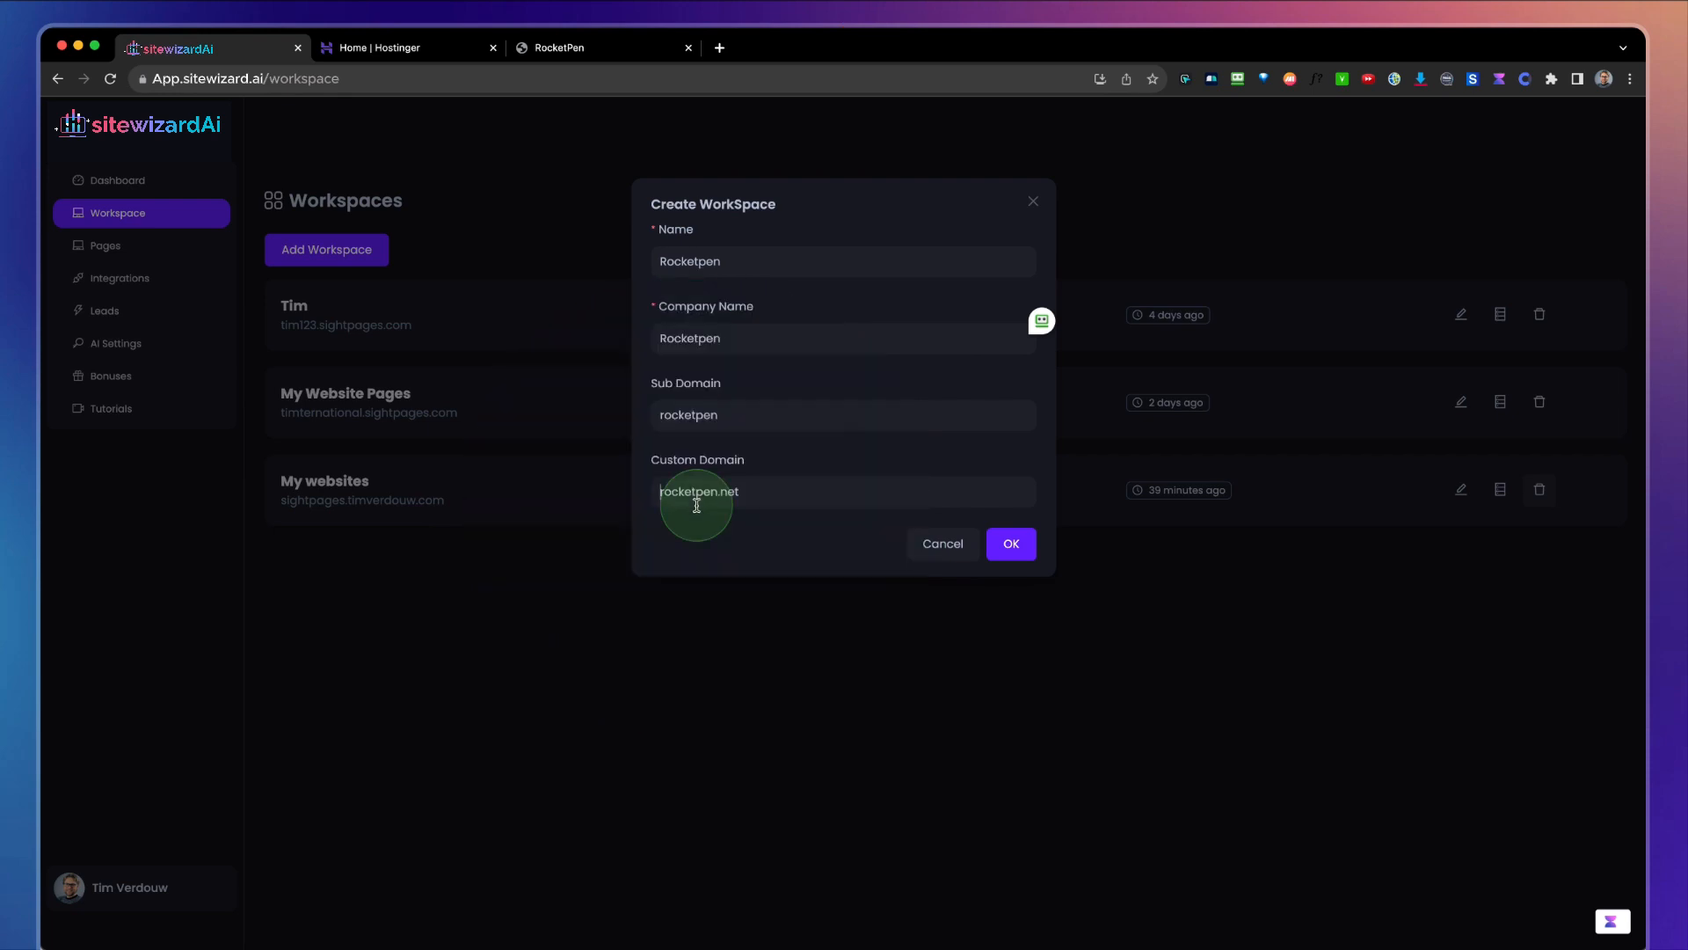
pyautogui.write('pages.')
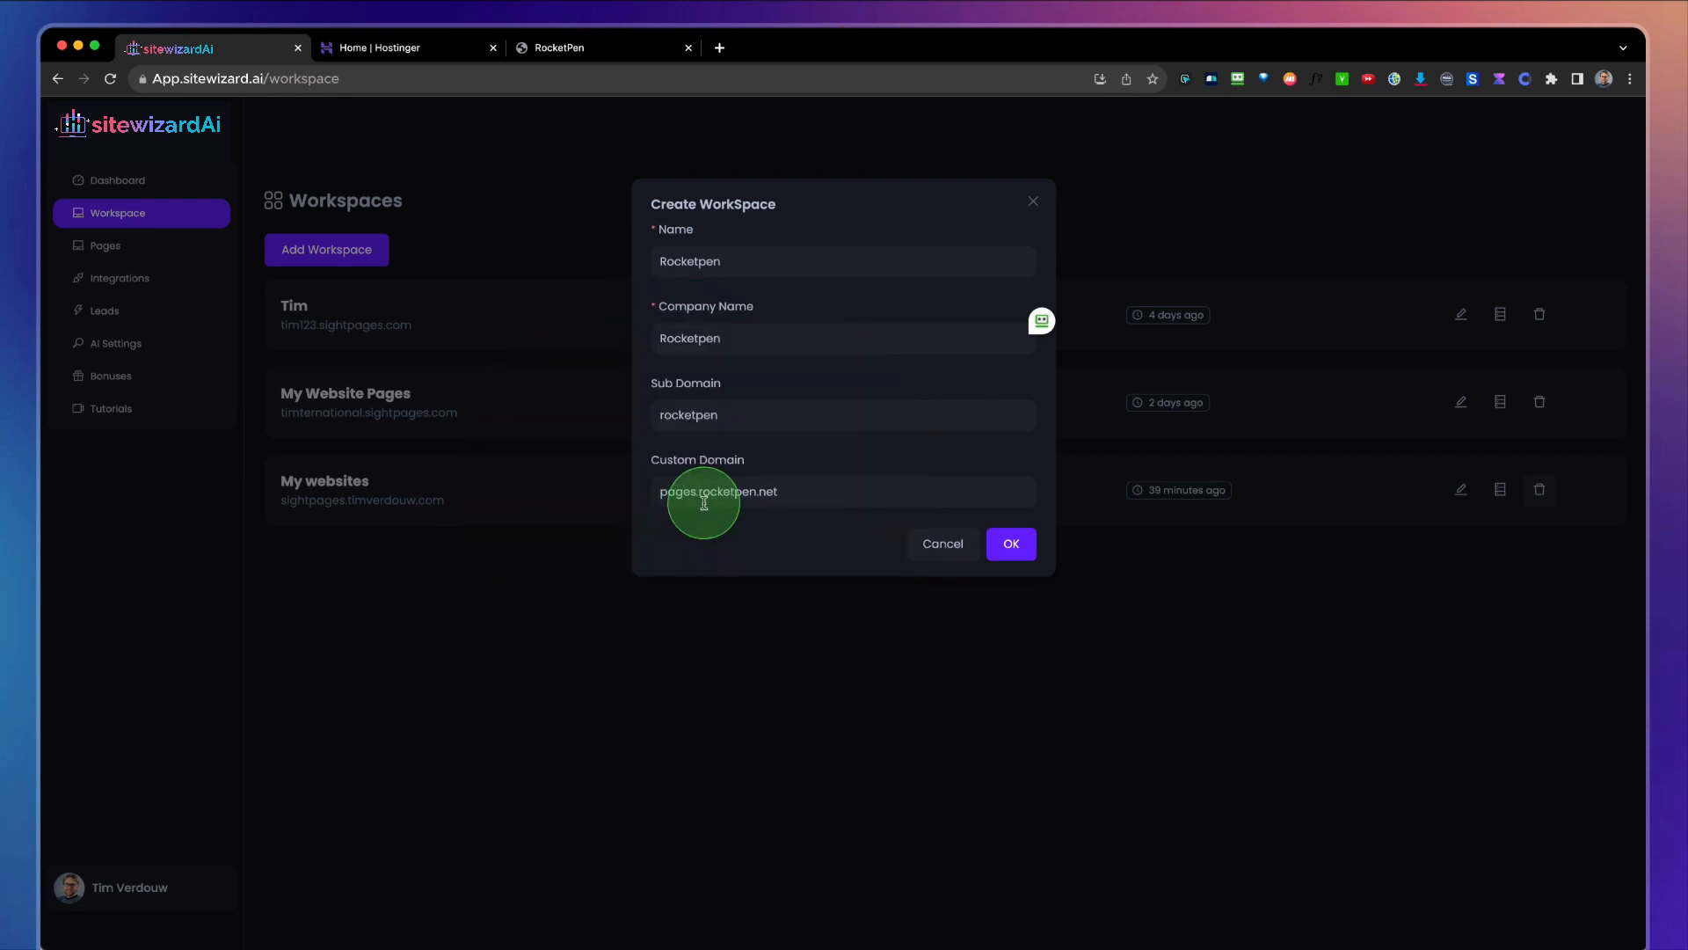
pyautogui.click(1012, 547)
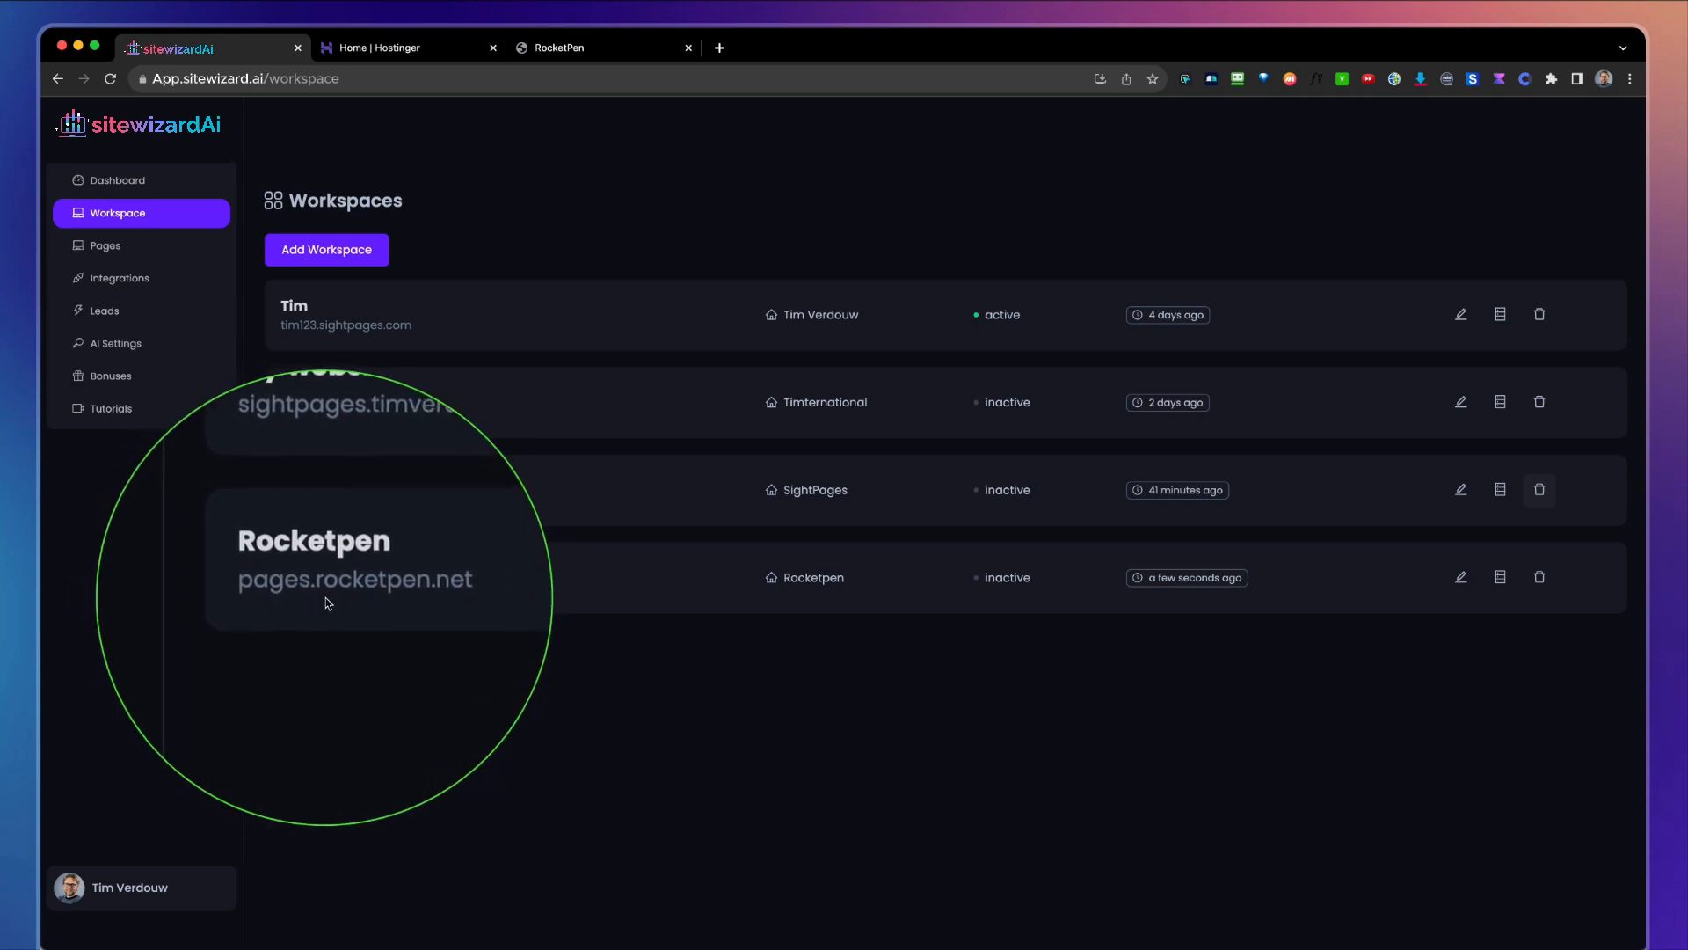
# Open the custom domain setup instructions of the Rocketpen workspace and review the required DNS record.
pyautogui.click(1501, 576)
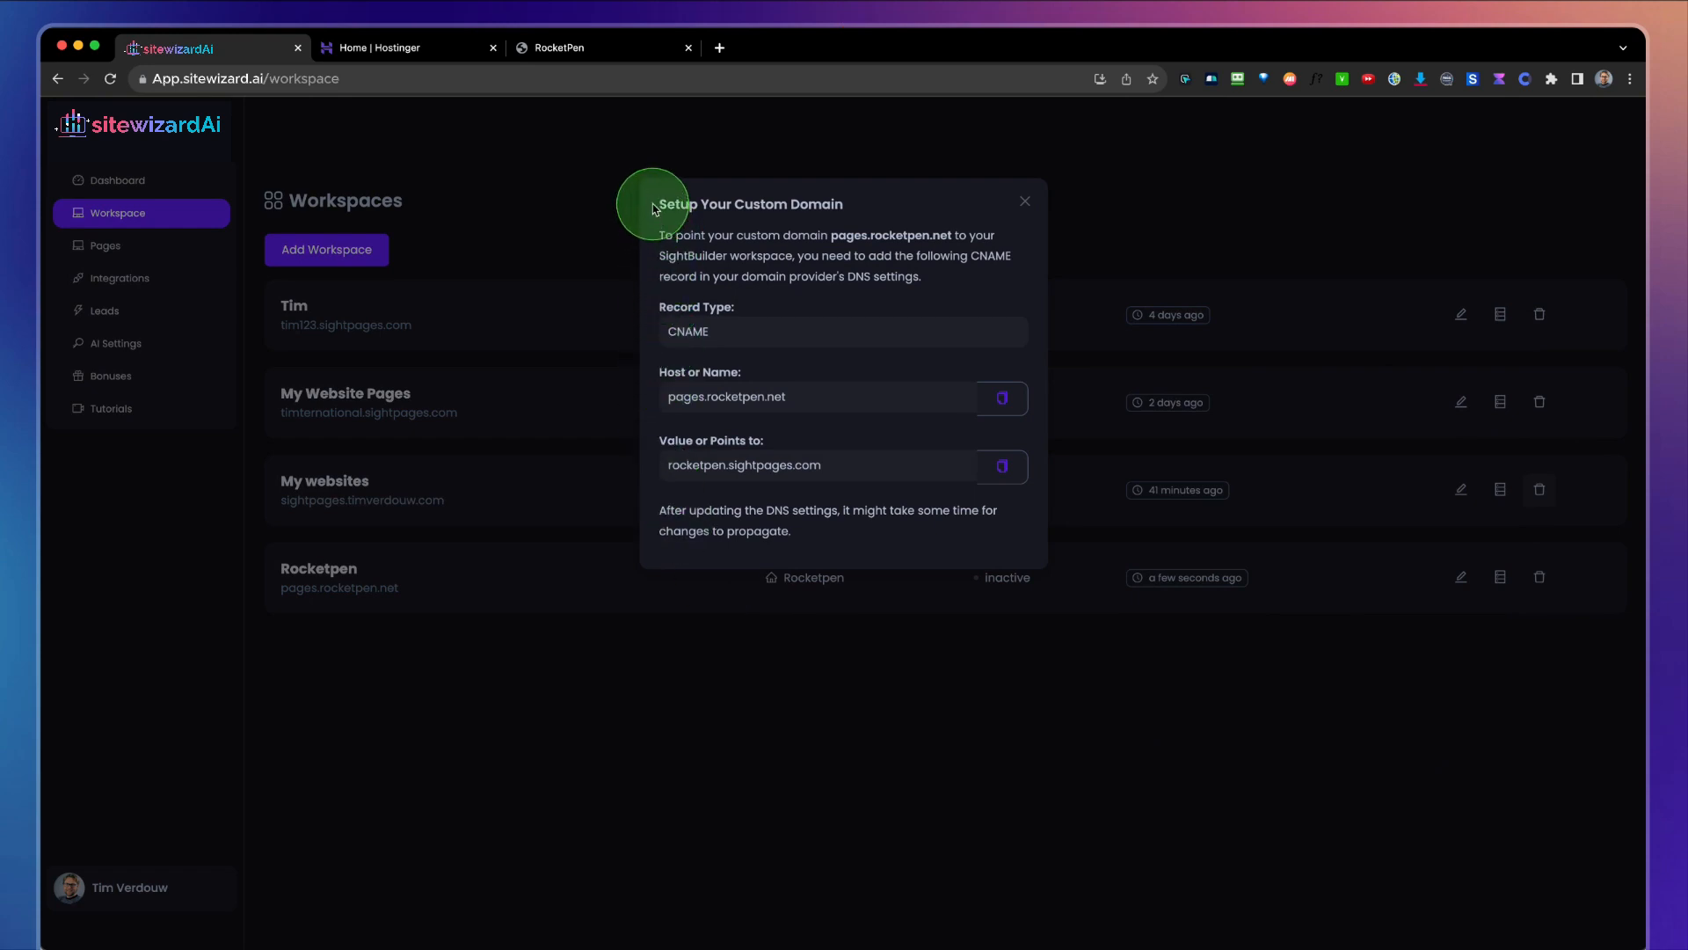
pyautogui.moveTo(652, 200)
pyautogui.mouseDown()
pyautogui.moveTo(973, 524)
pyautogui.moveTo(1042, 556)
pyautogui.mouseUp()
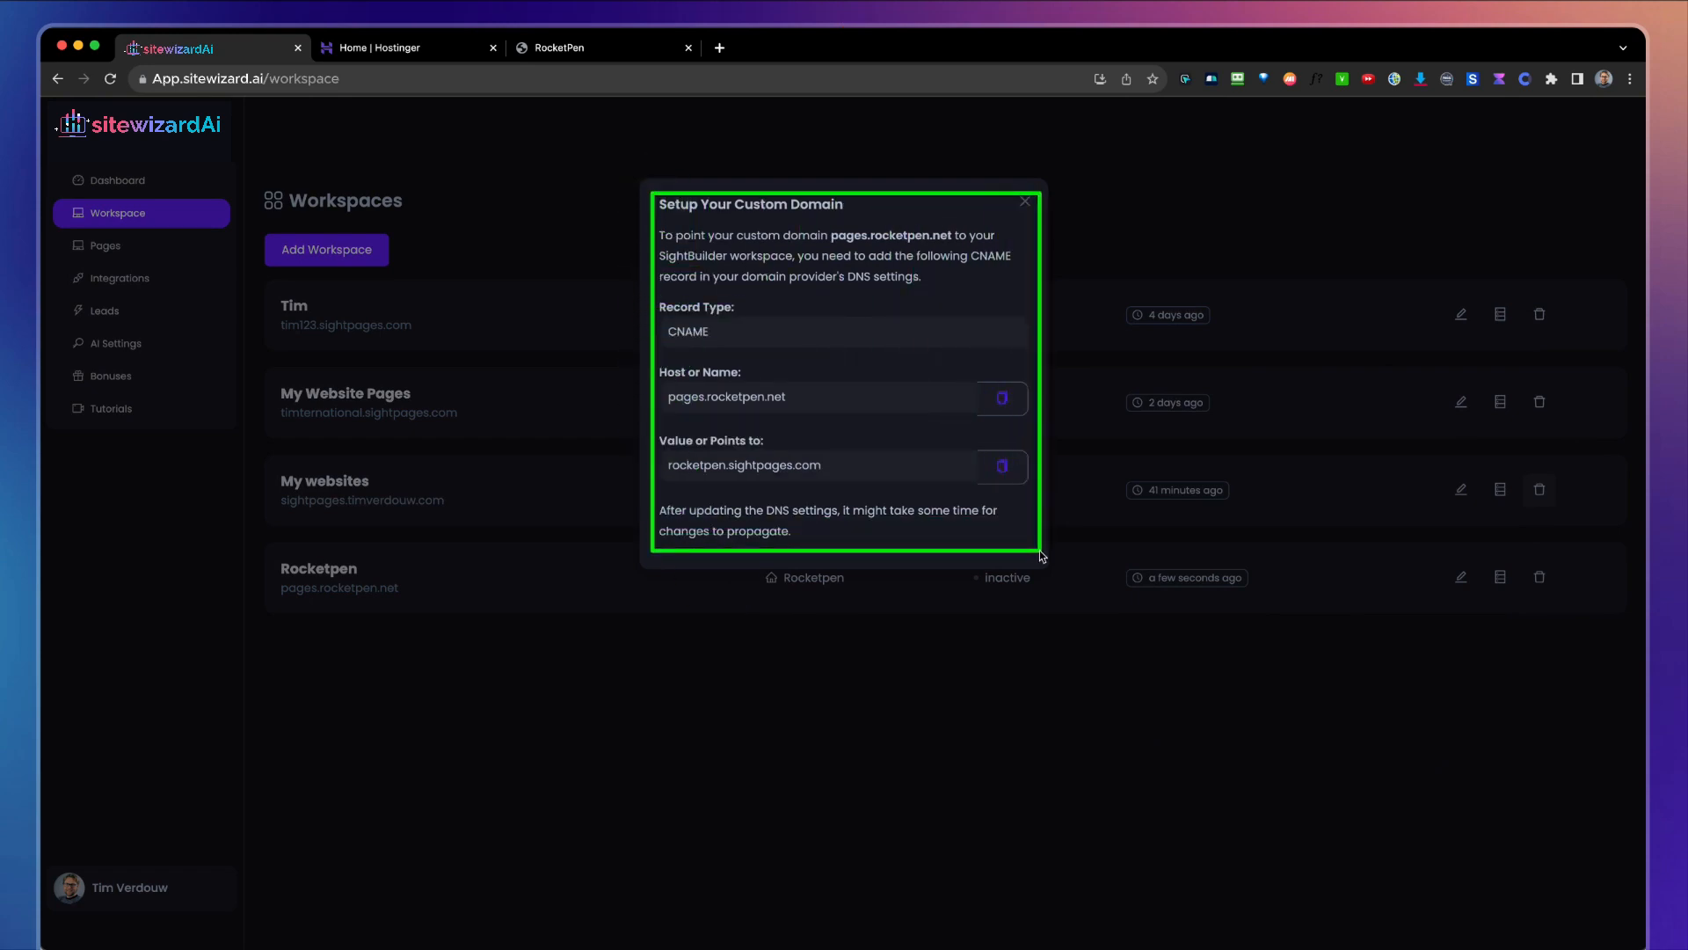
pyautogui.press('Escape')
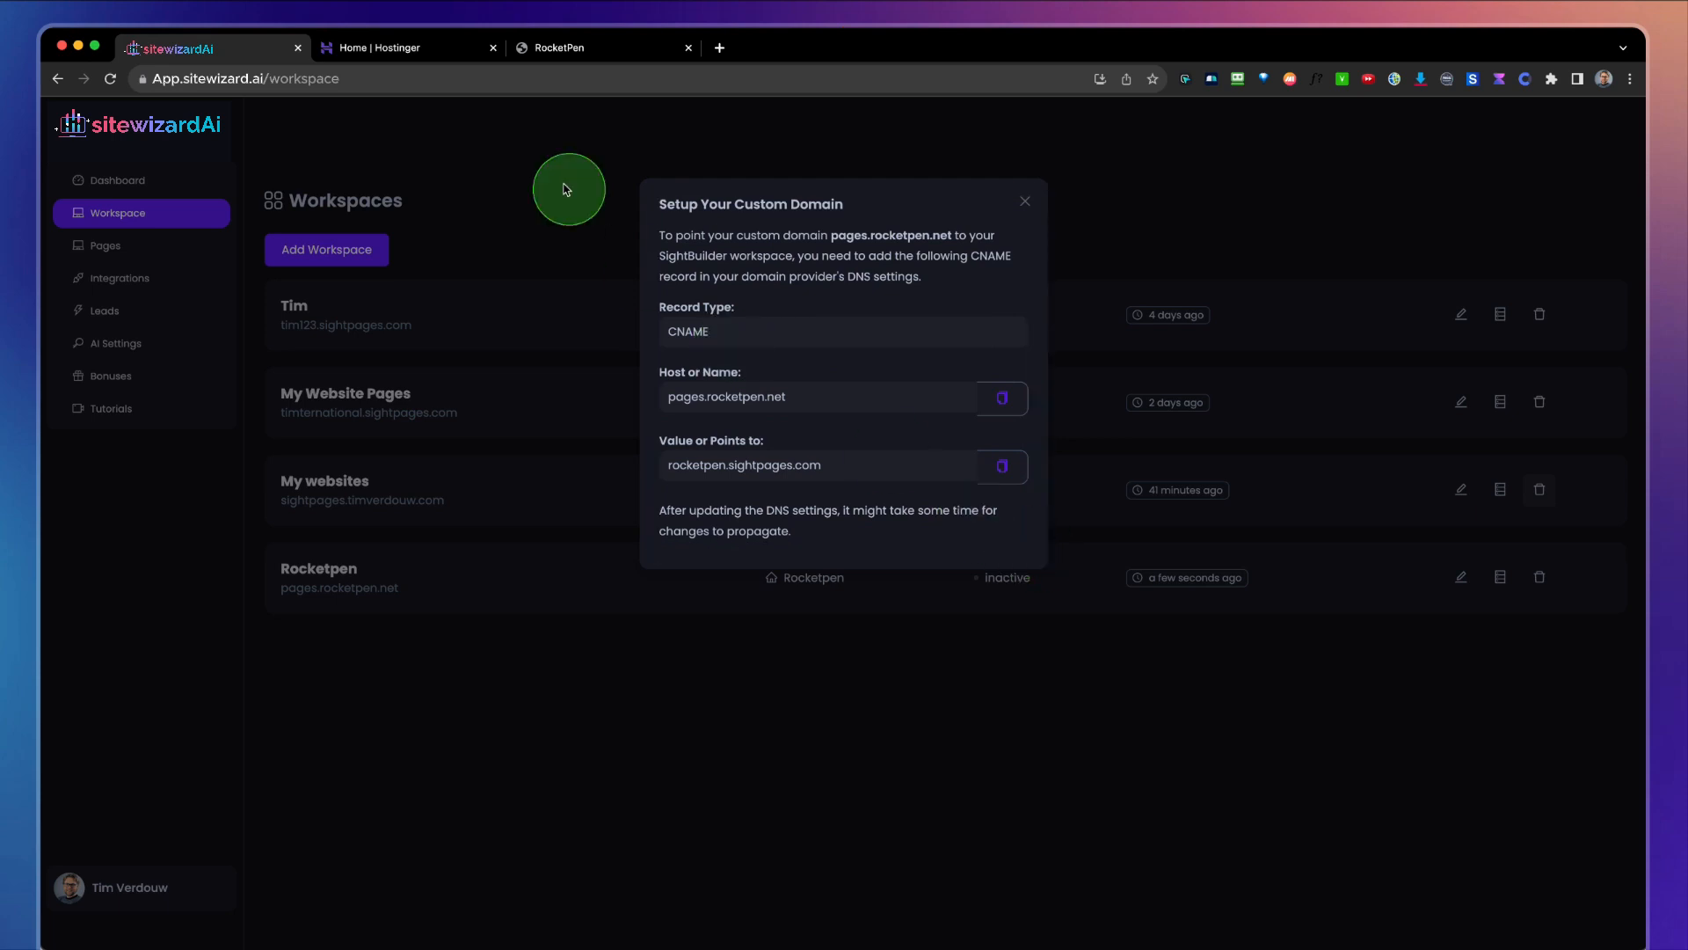
# Switch to Hostinger and open the DNS record management of the external domain rocketpen.net.
pyautogui.click(442, 51)
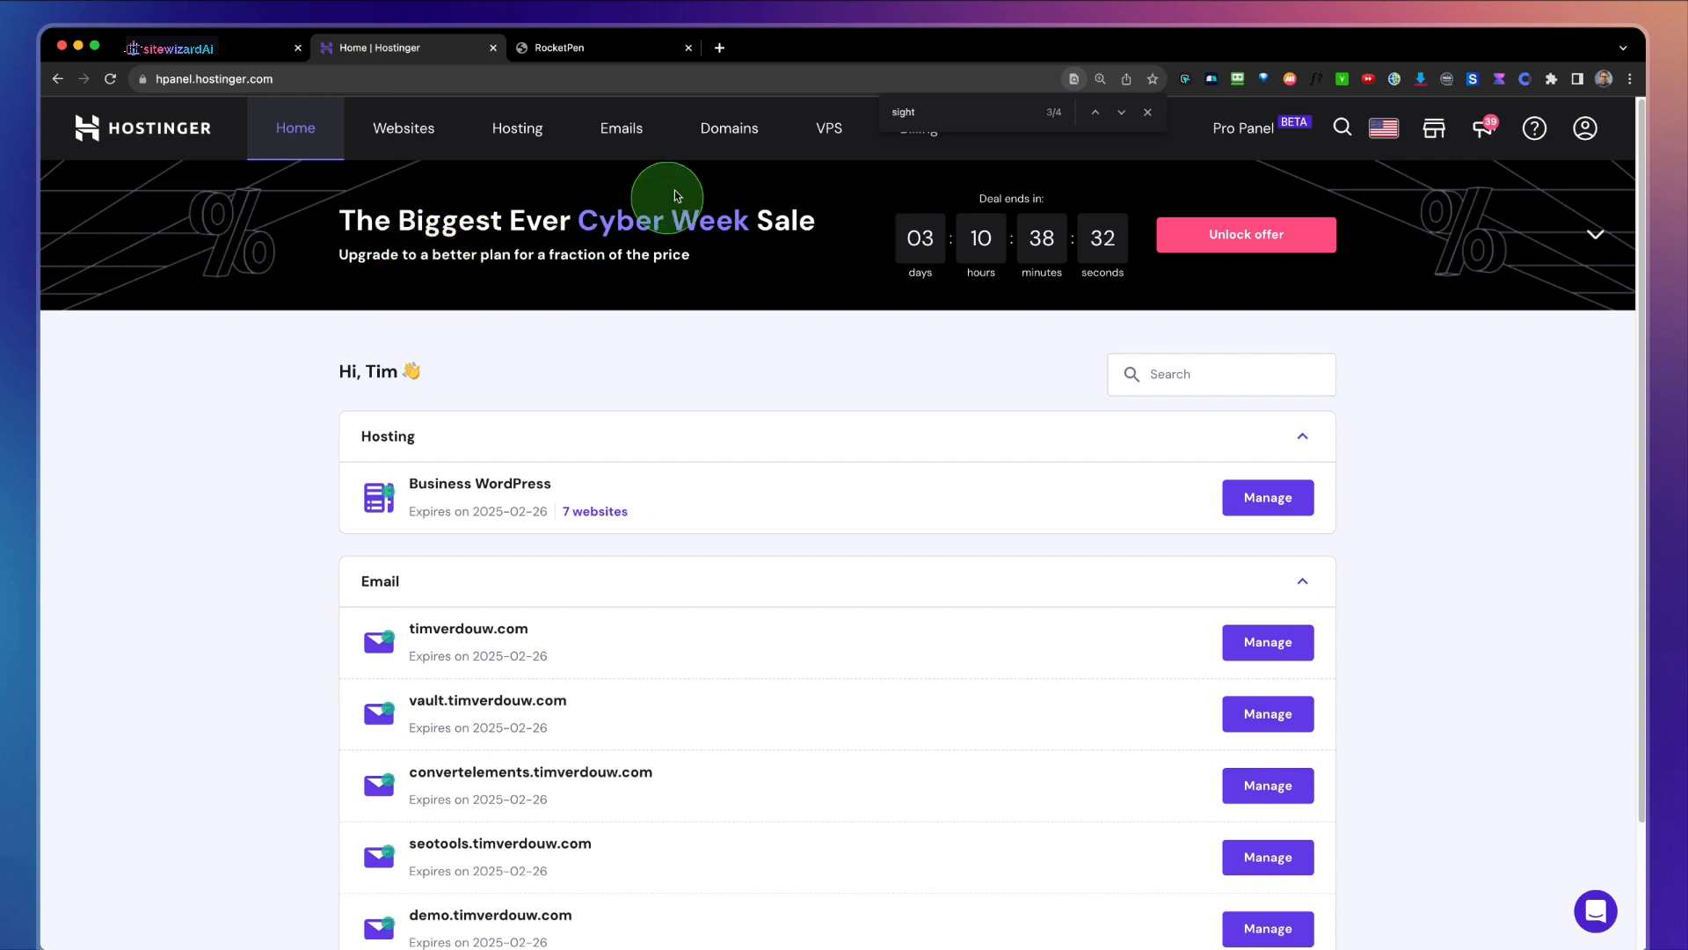
pyautogui.click(735, 134)
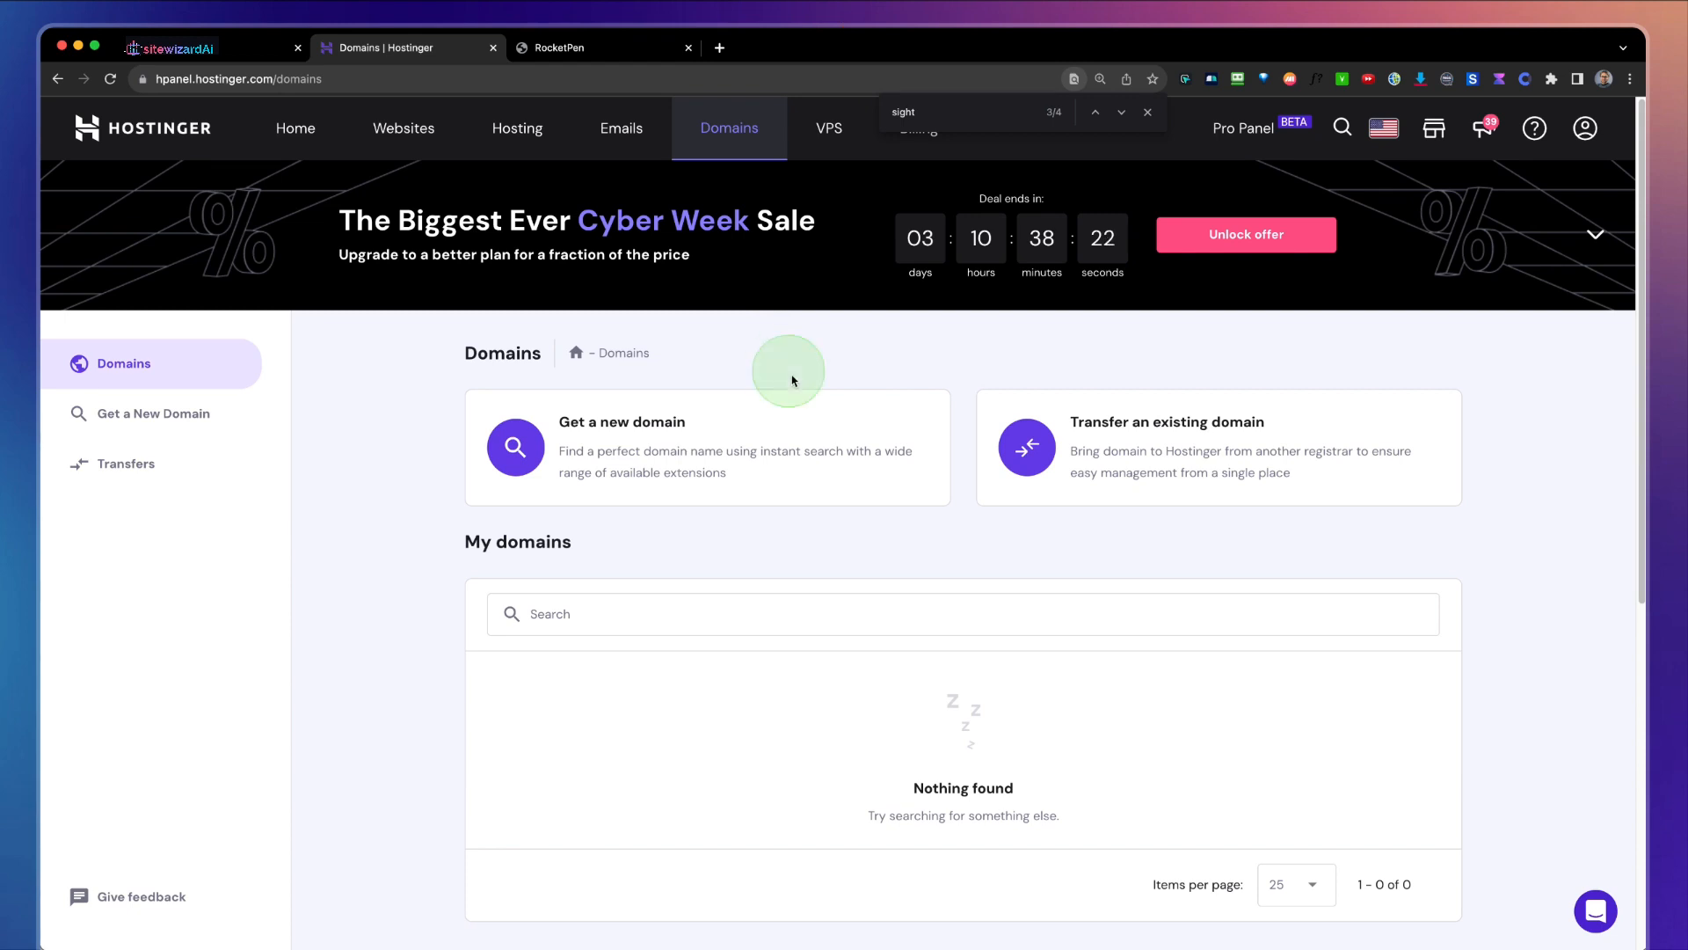
pyautogui.scroll(-5, 917, 617)
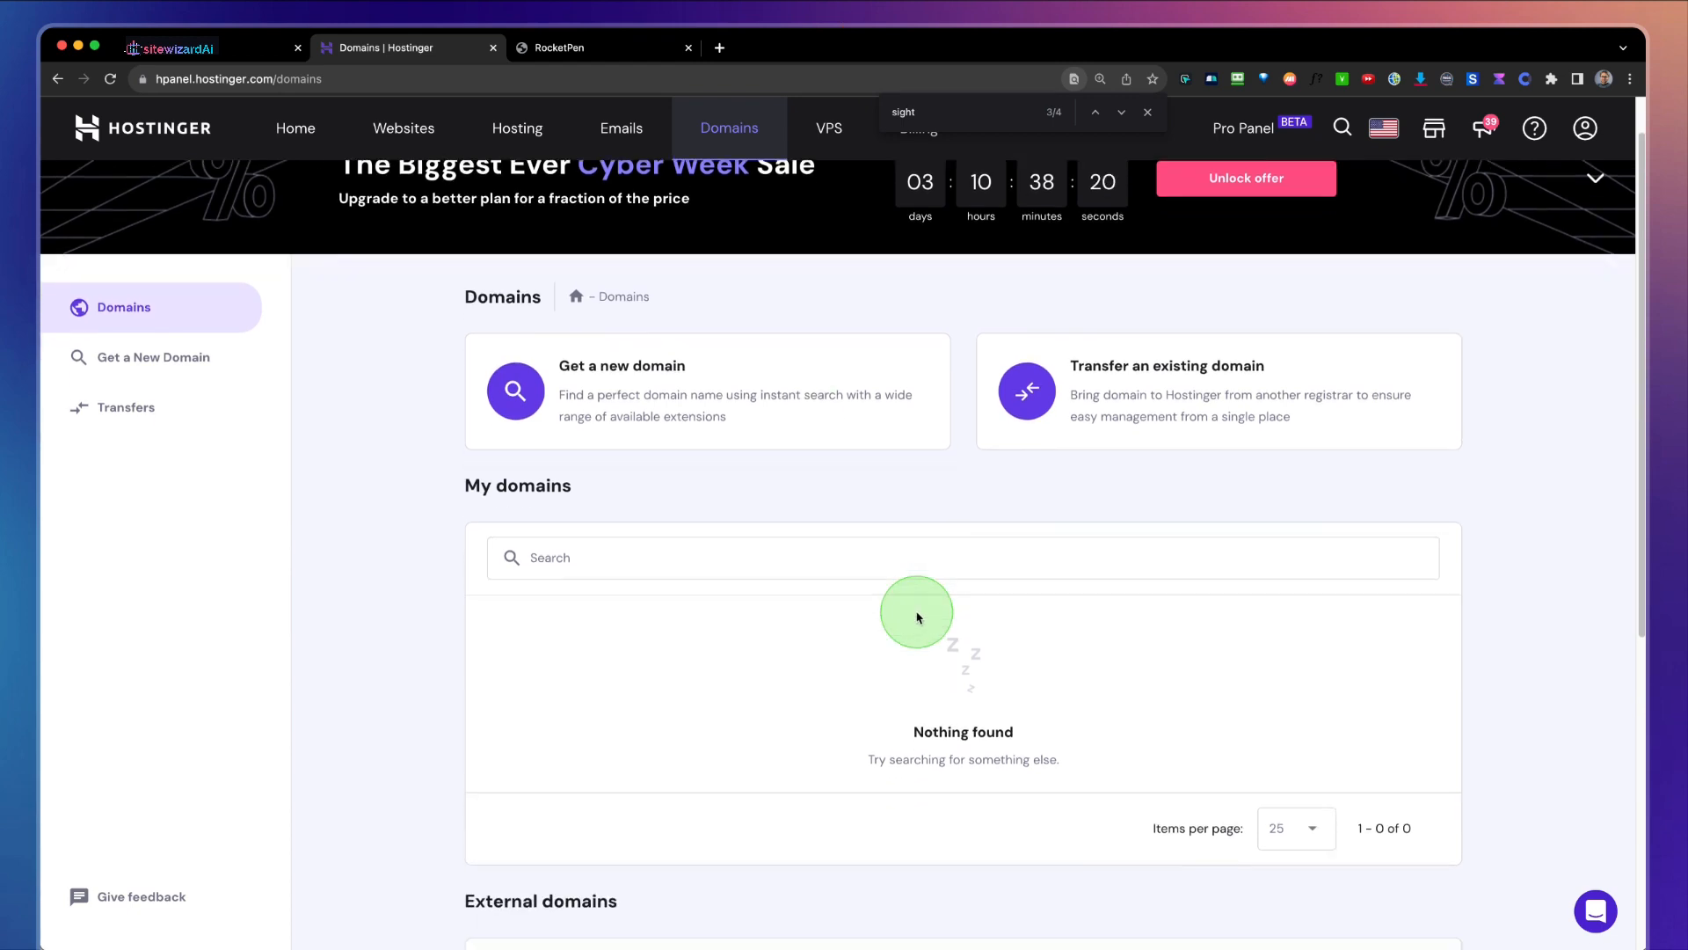
pyautogui.scroll(-1, 918, 617)
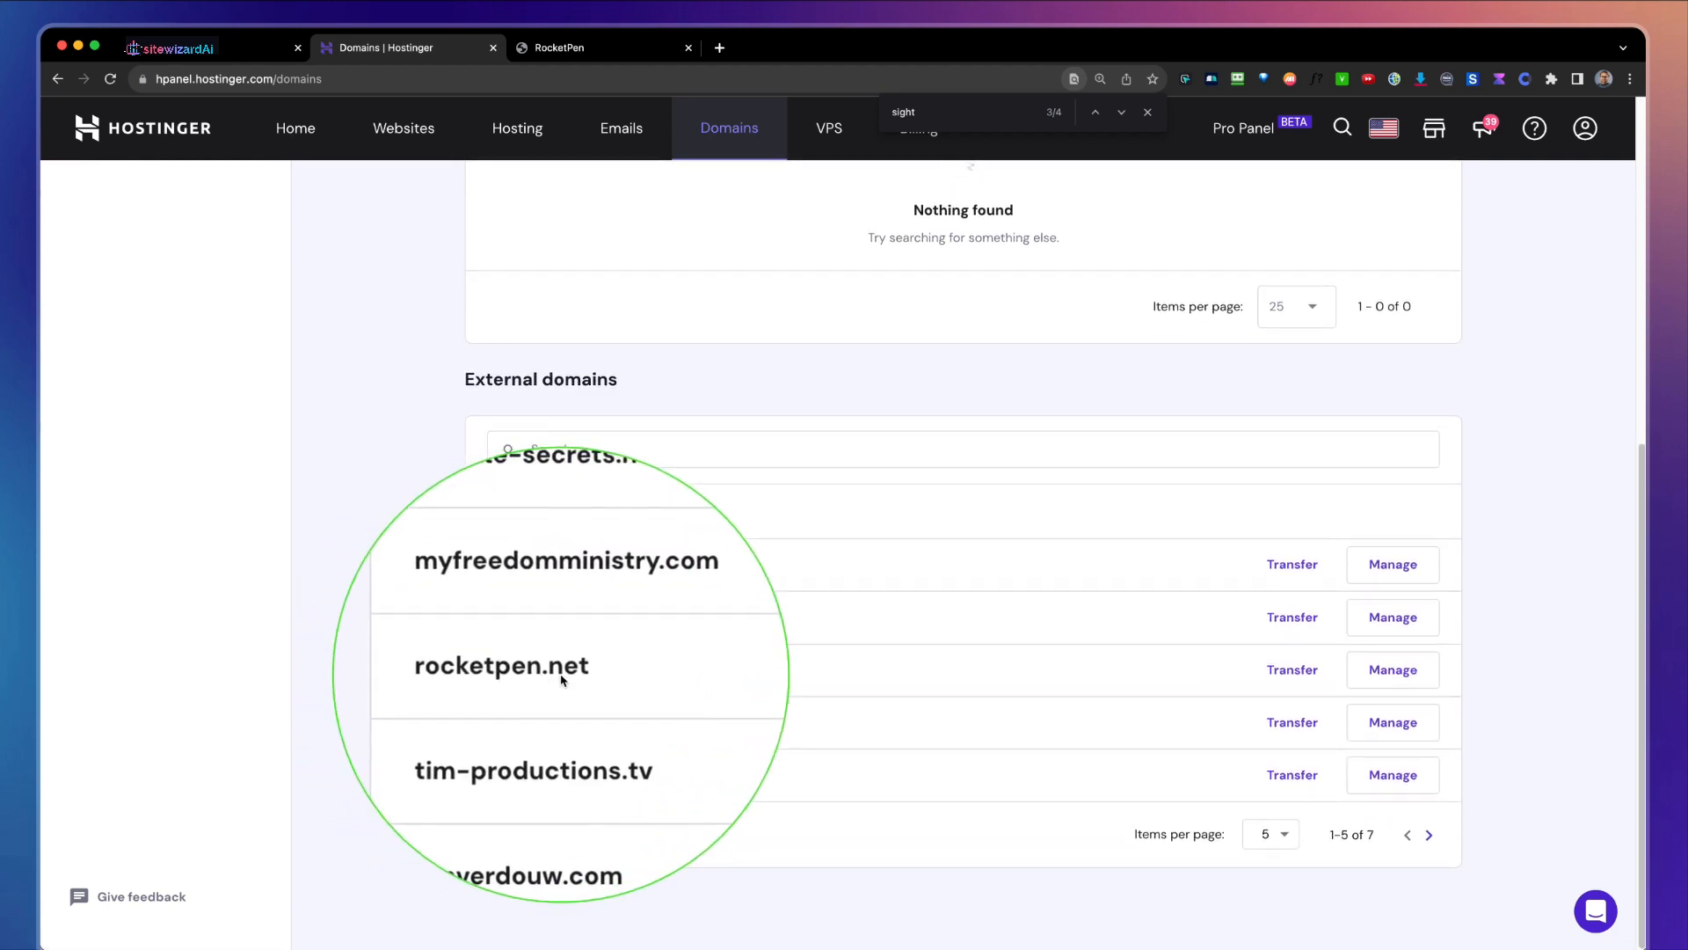
pyautogui.click(1389, 672)
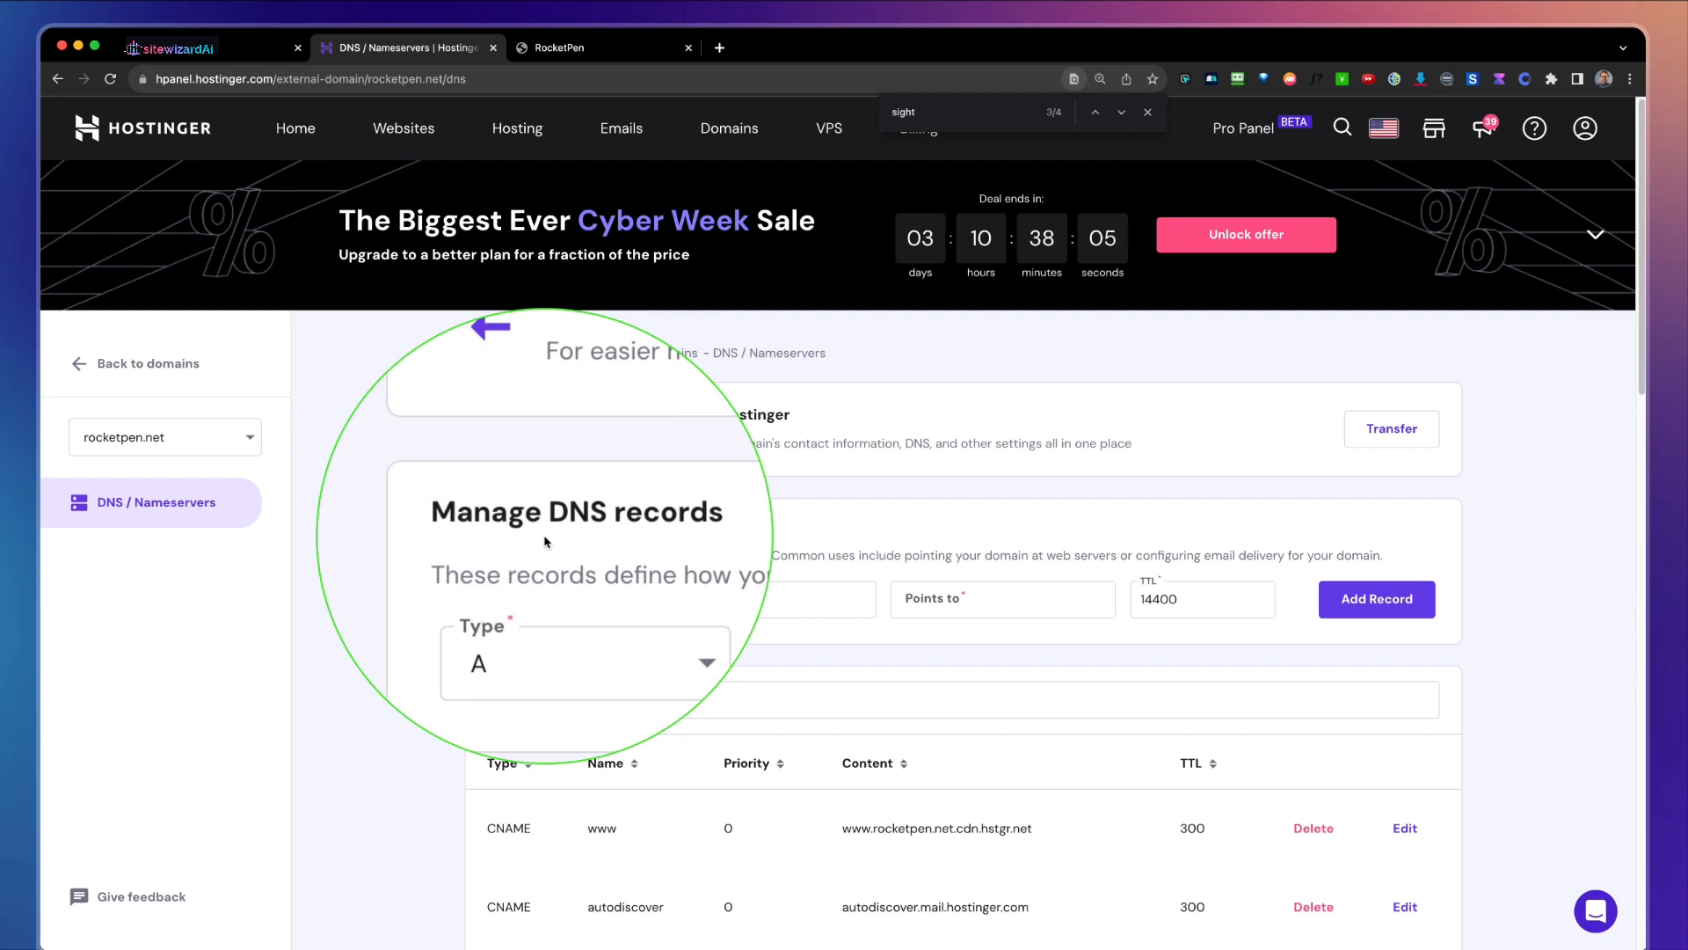
# Return to the Rocketpen workspace's custom domain setup in SiteWizard and copy only "pages" from the host name.
pyautogui.click(588, 46)
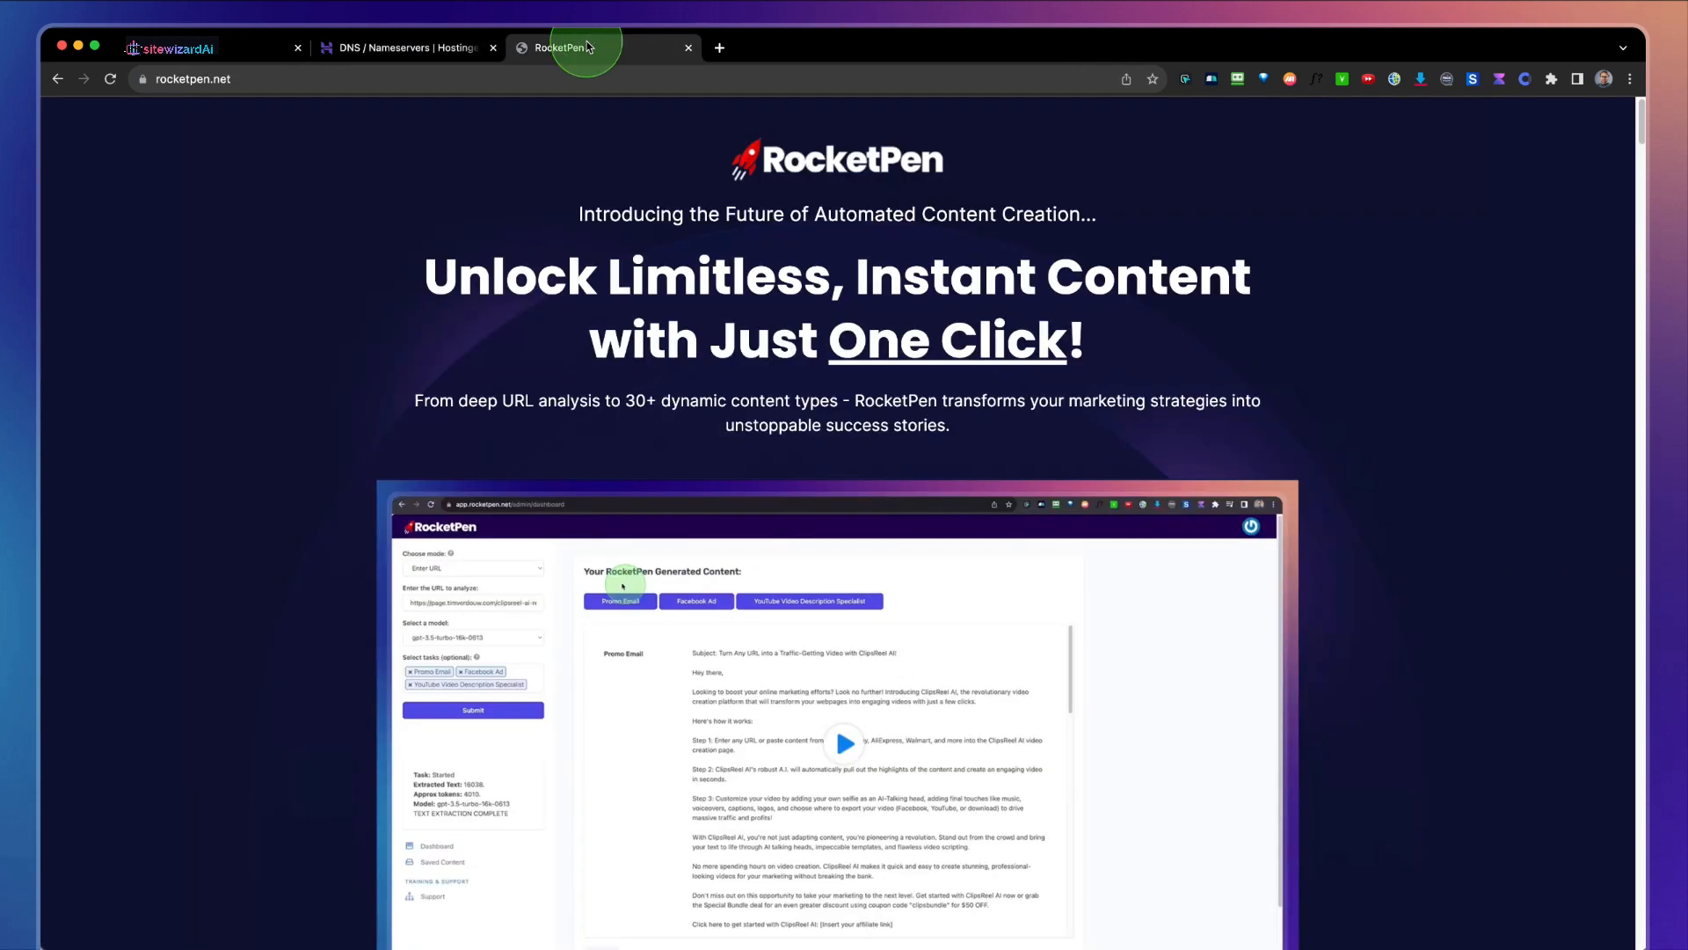
pyautogui.click(255, 49)
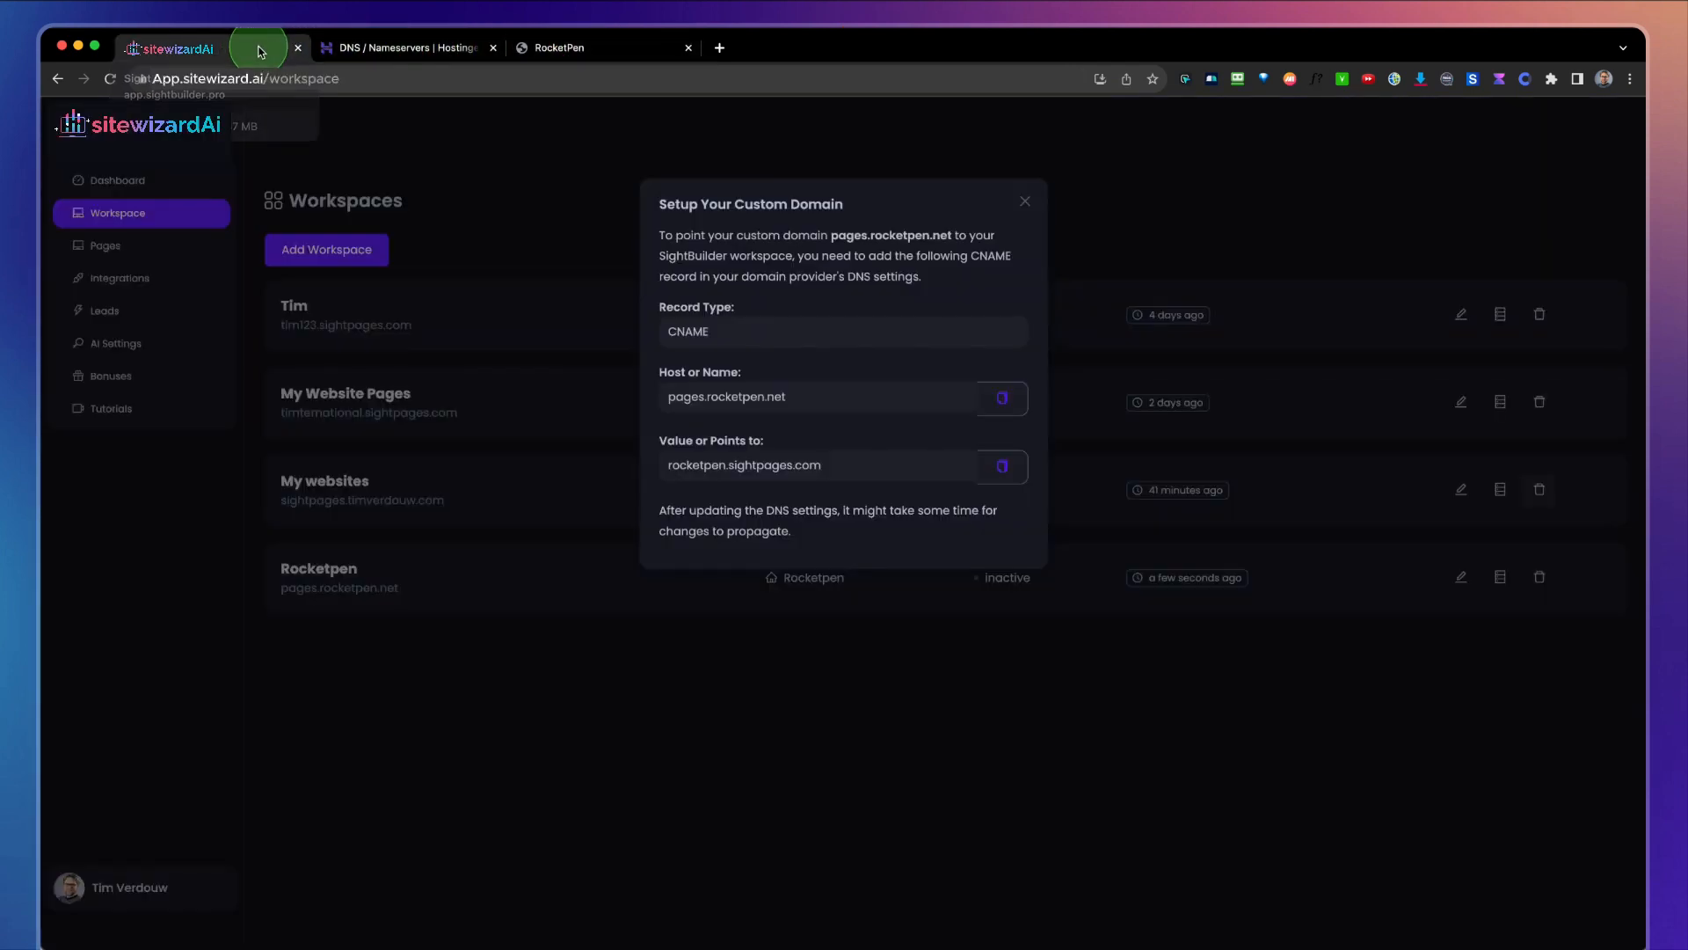
pyautogui.click(410, 50)
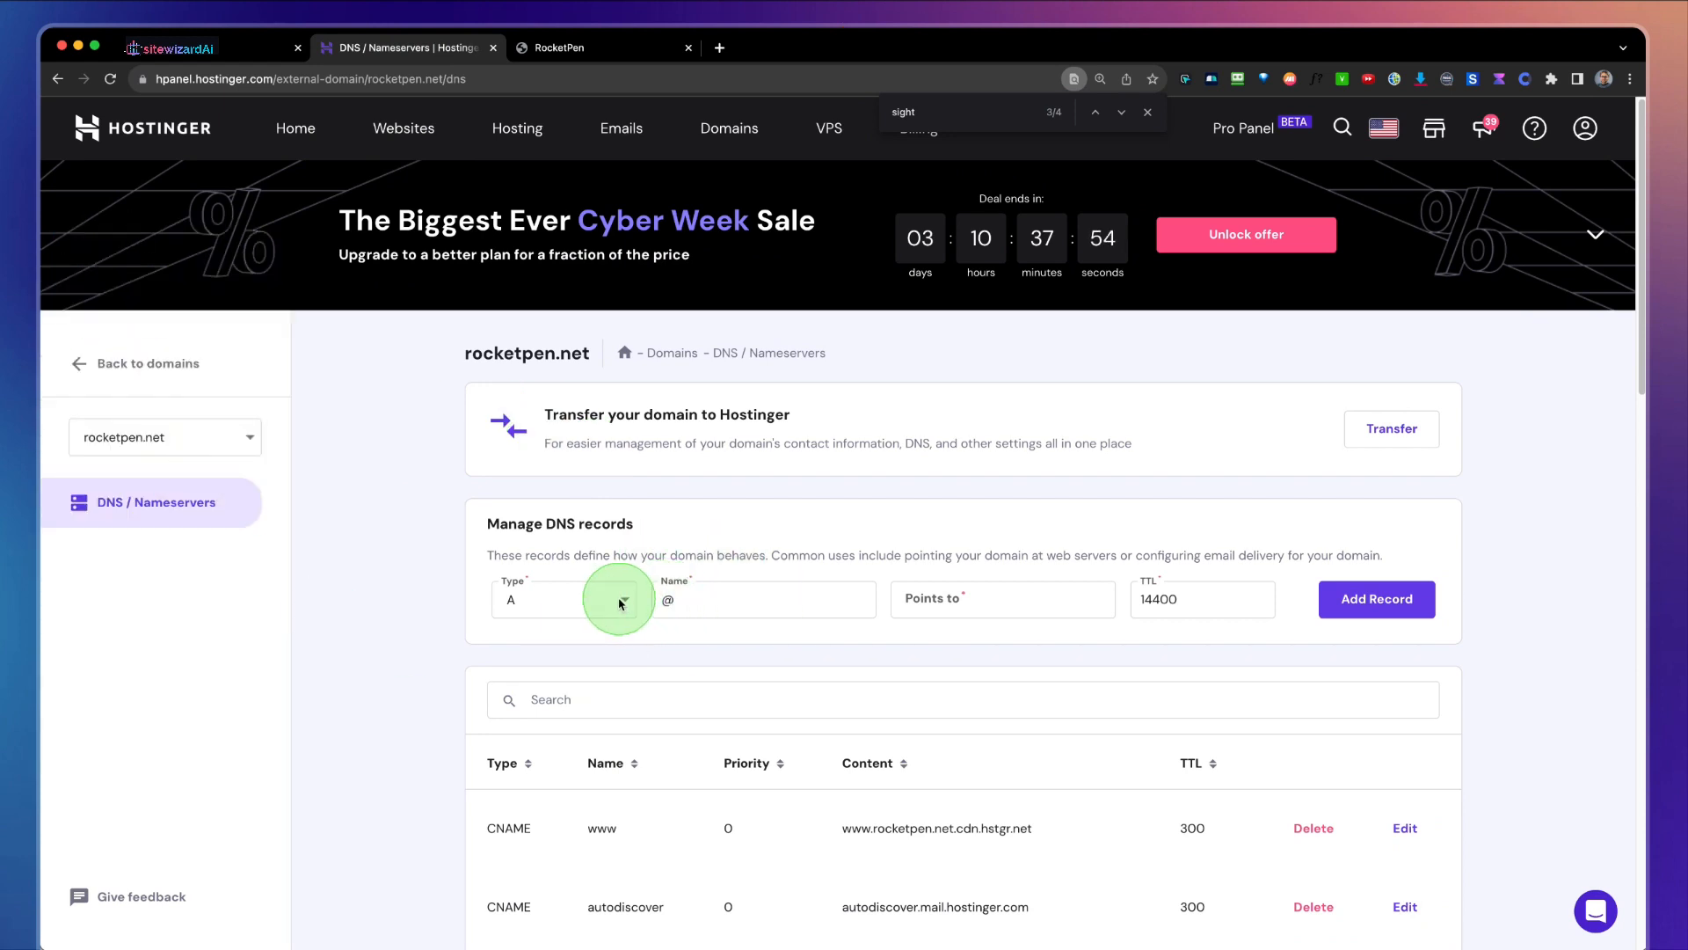
pyautogui.click(265, 50)
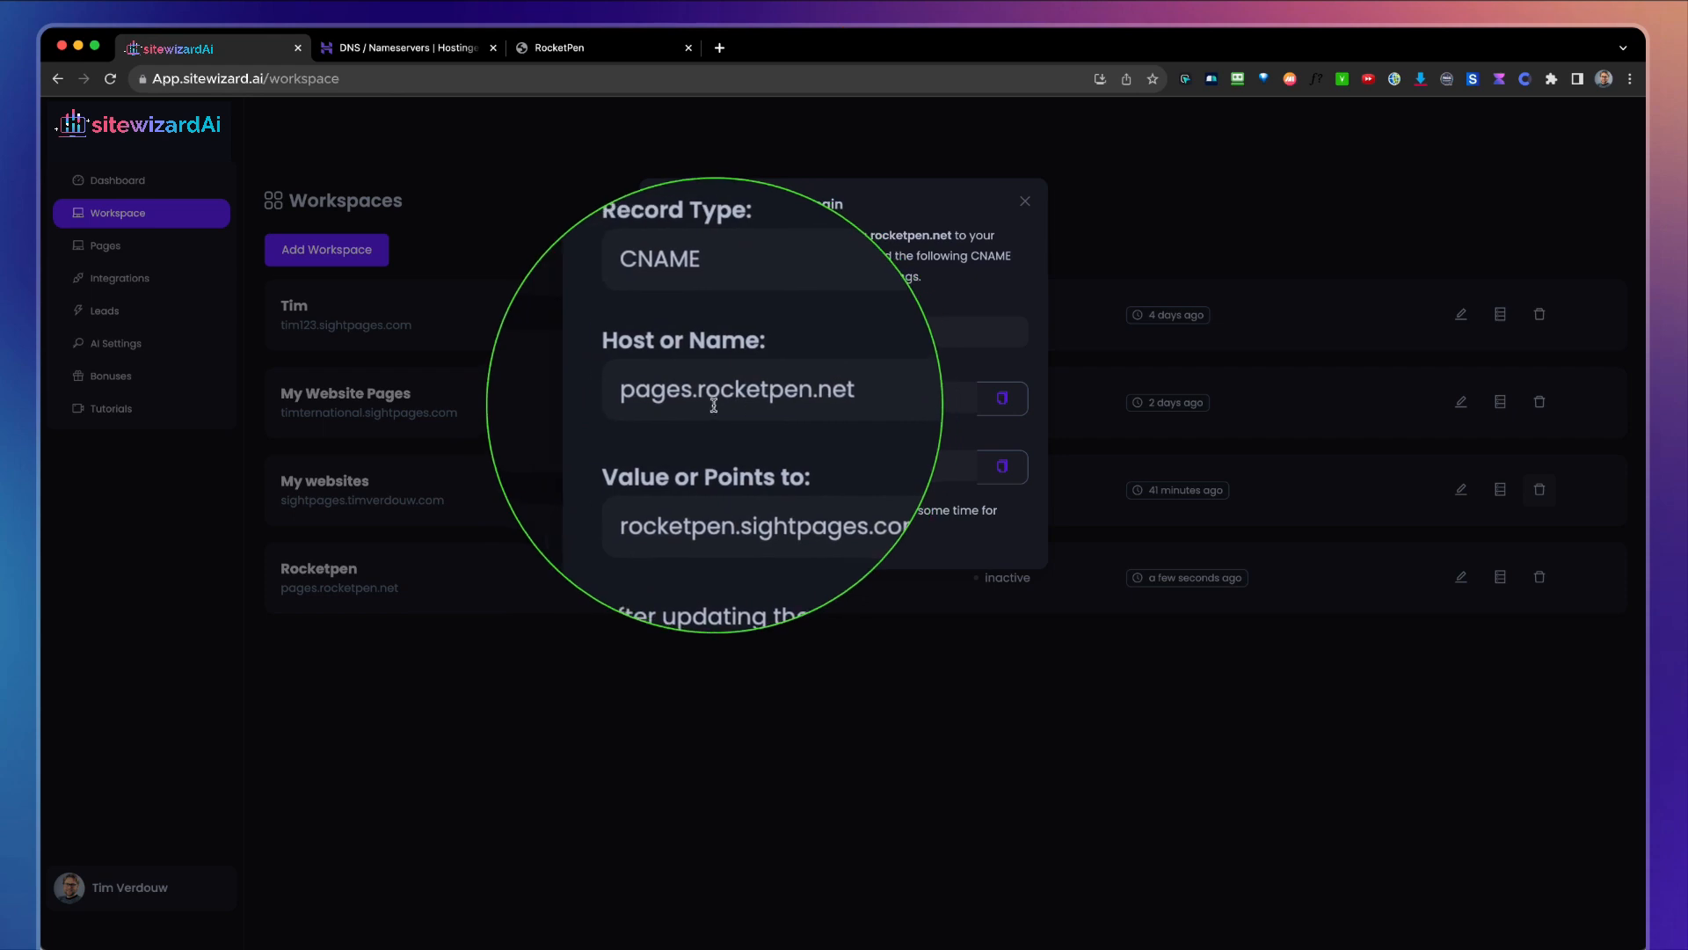
pyautogui.moveTo(704, 398); pyautogui.dragTo(669, 398)
pyautogui.rightClick(683, 394)
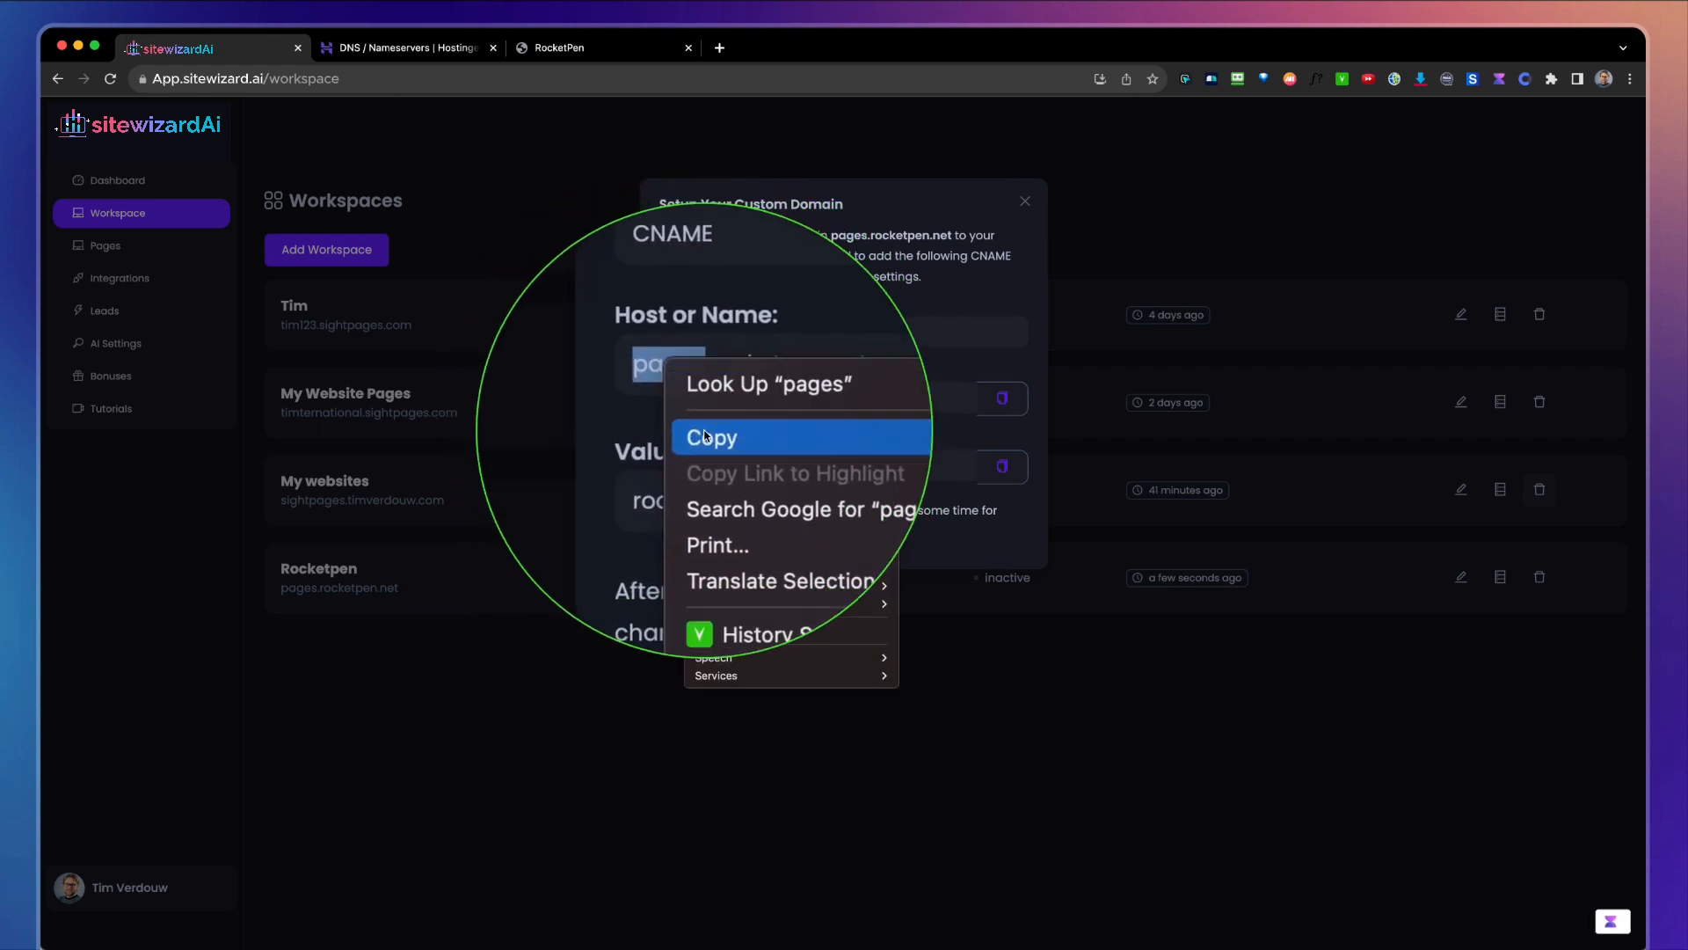
pyautogui.click(704, 437)
# Switch back to rocketpen.net's DNS records in Hostinger and set the new record's type to CNAME.
pyautogui.click(425, 48)
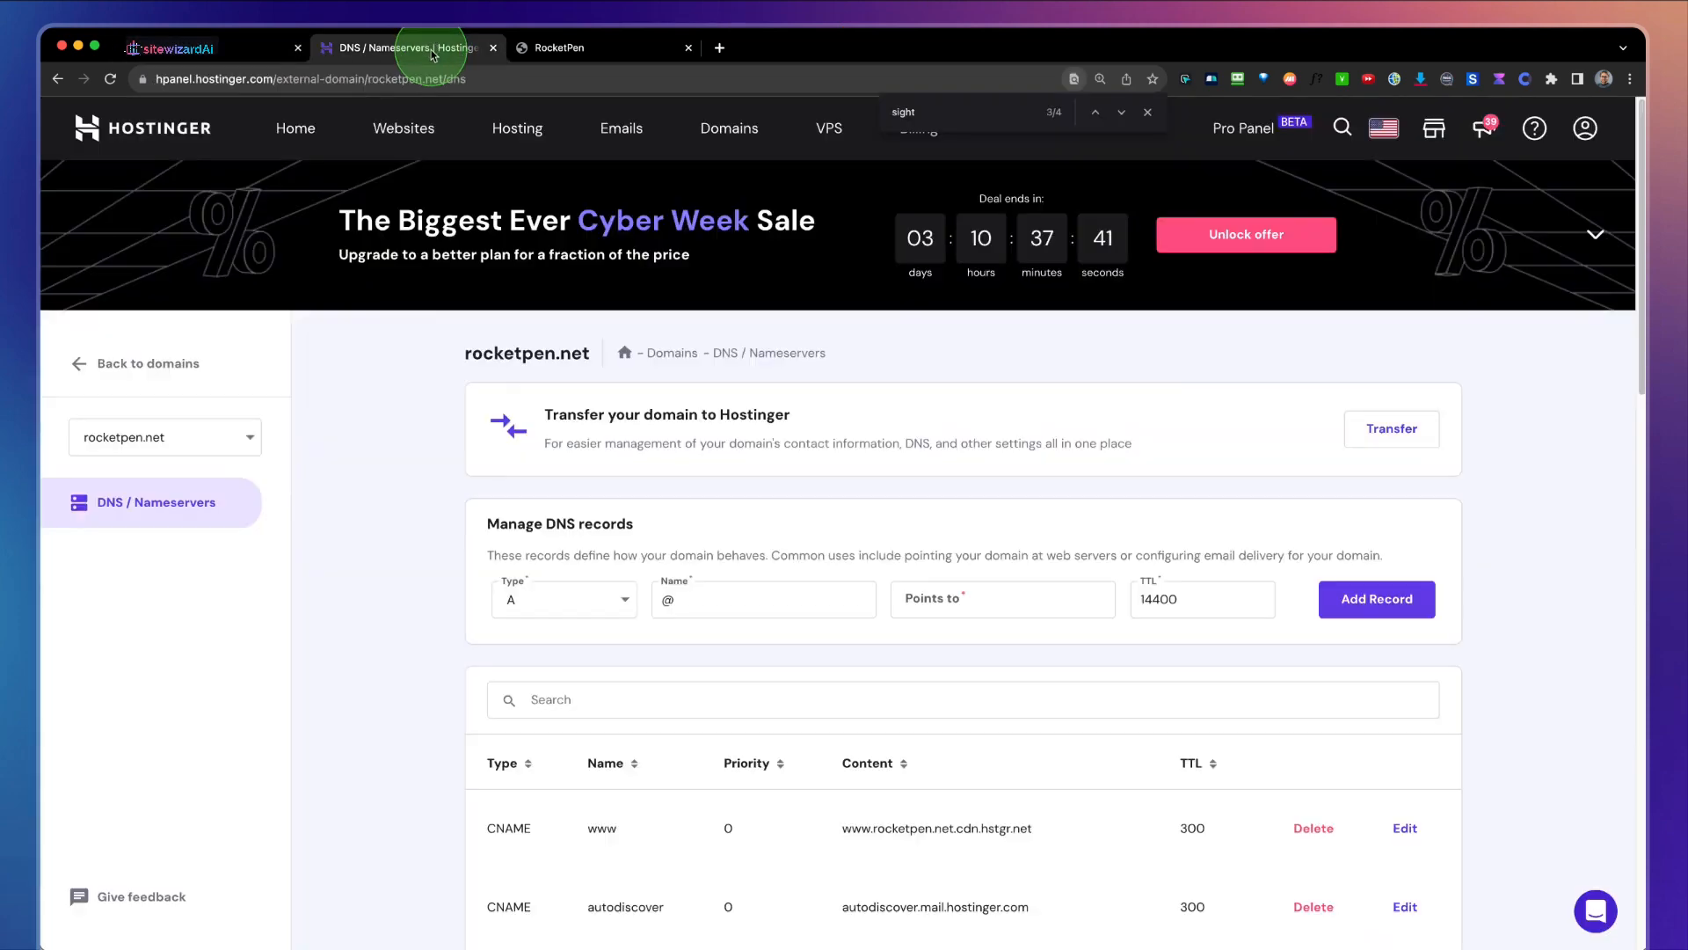
pyautogui.click(540, 603)
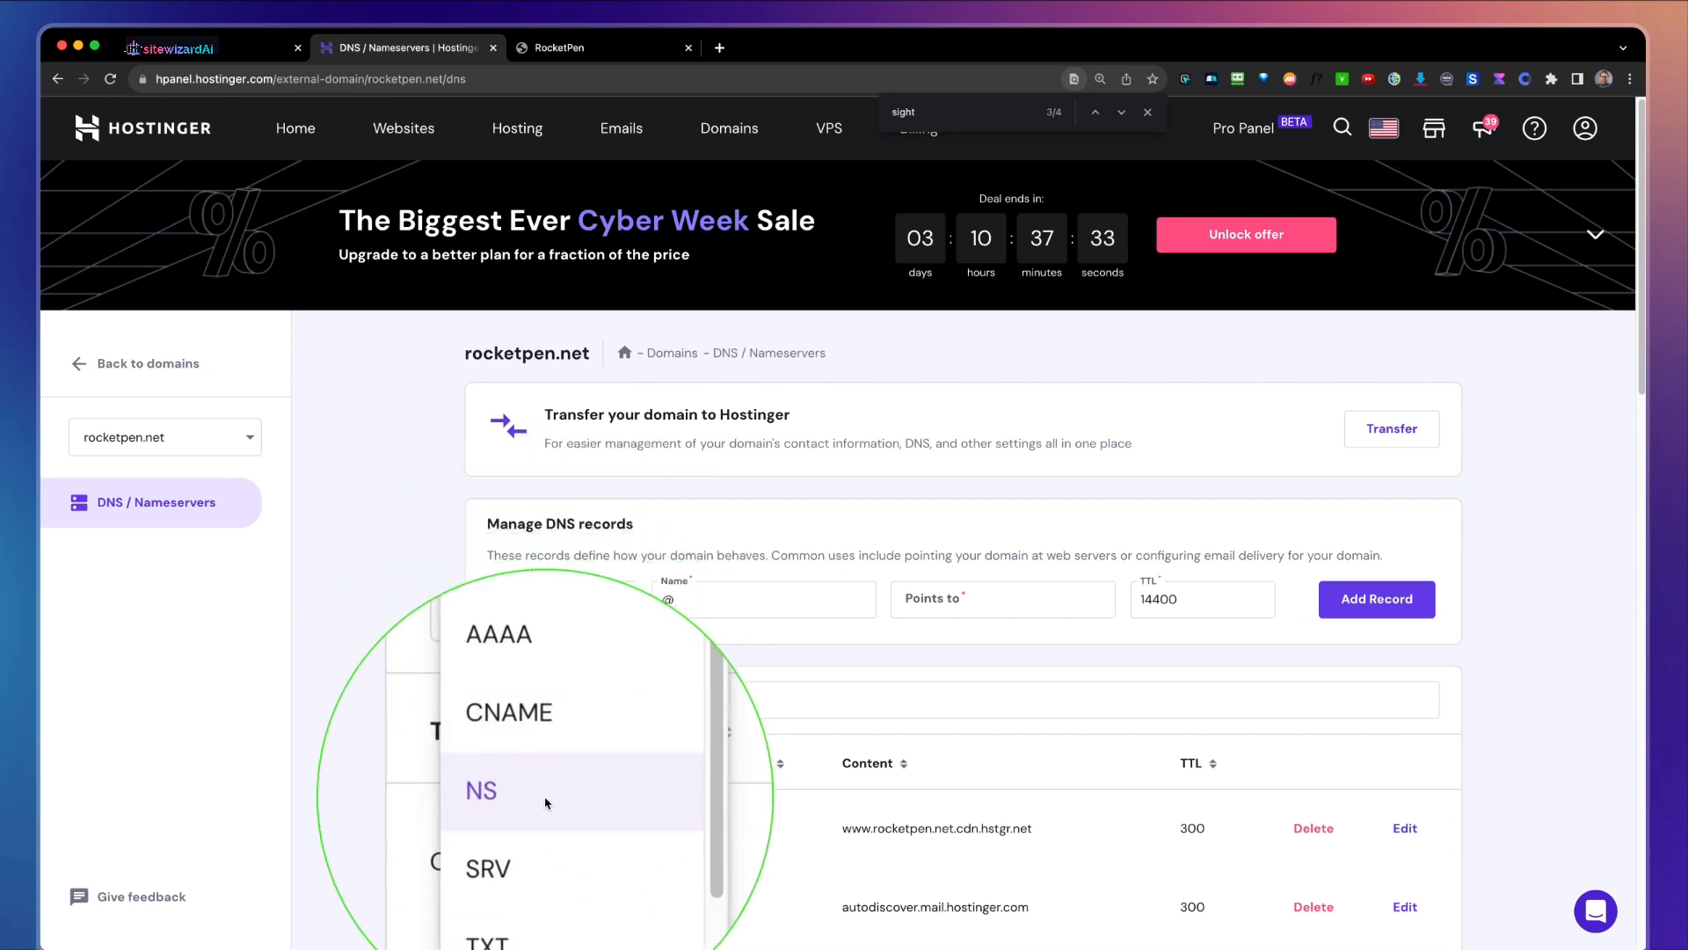
pyautogui.click(544, 761)
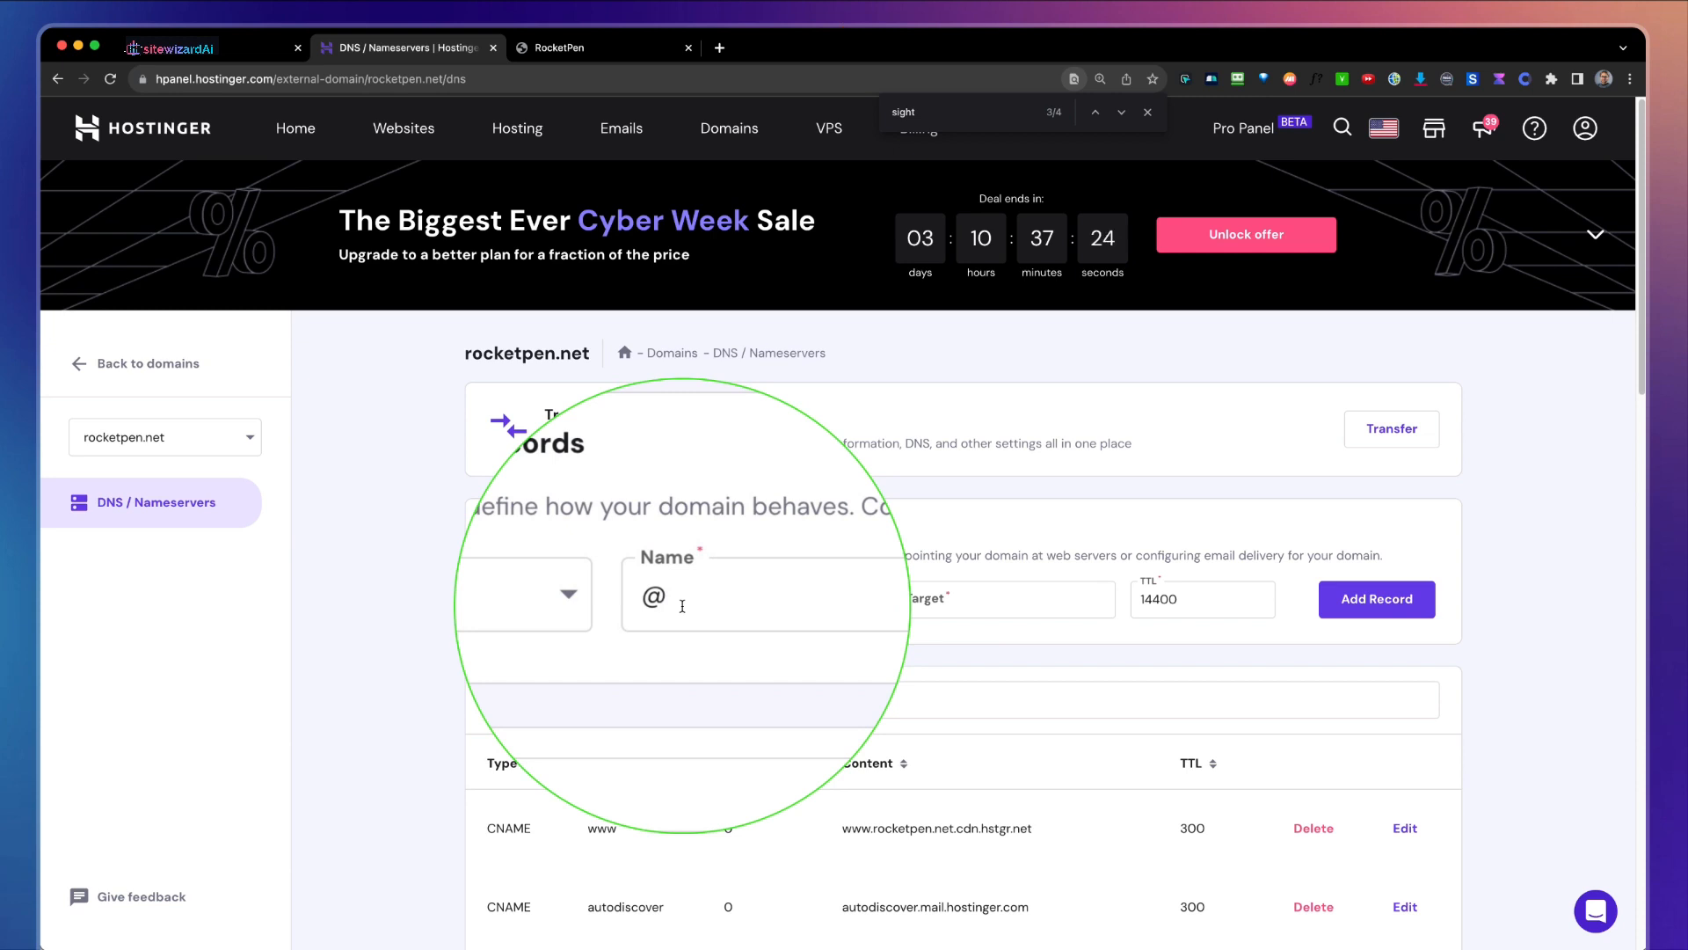
pyautogui.click(620, 55)
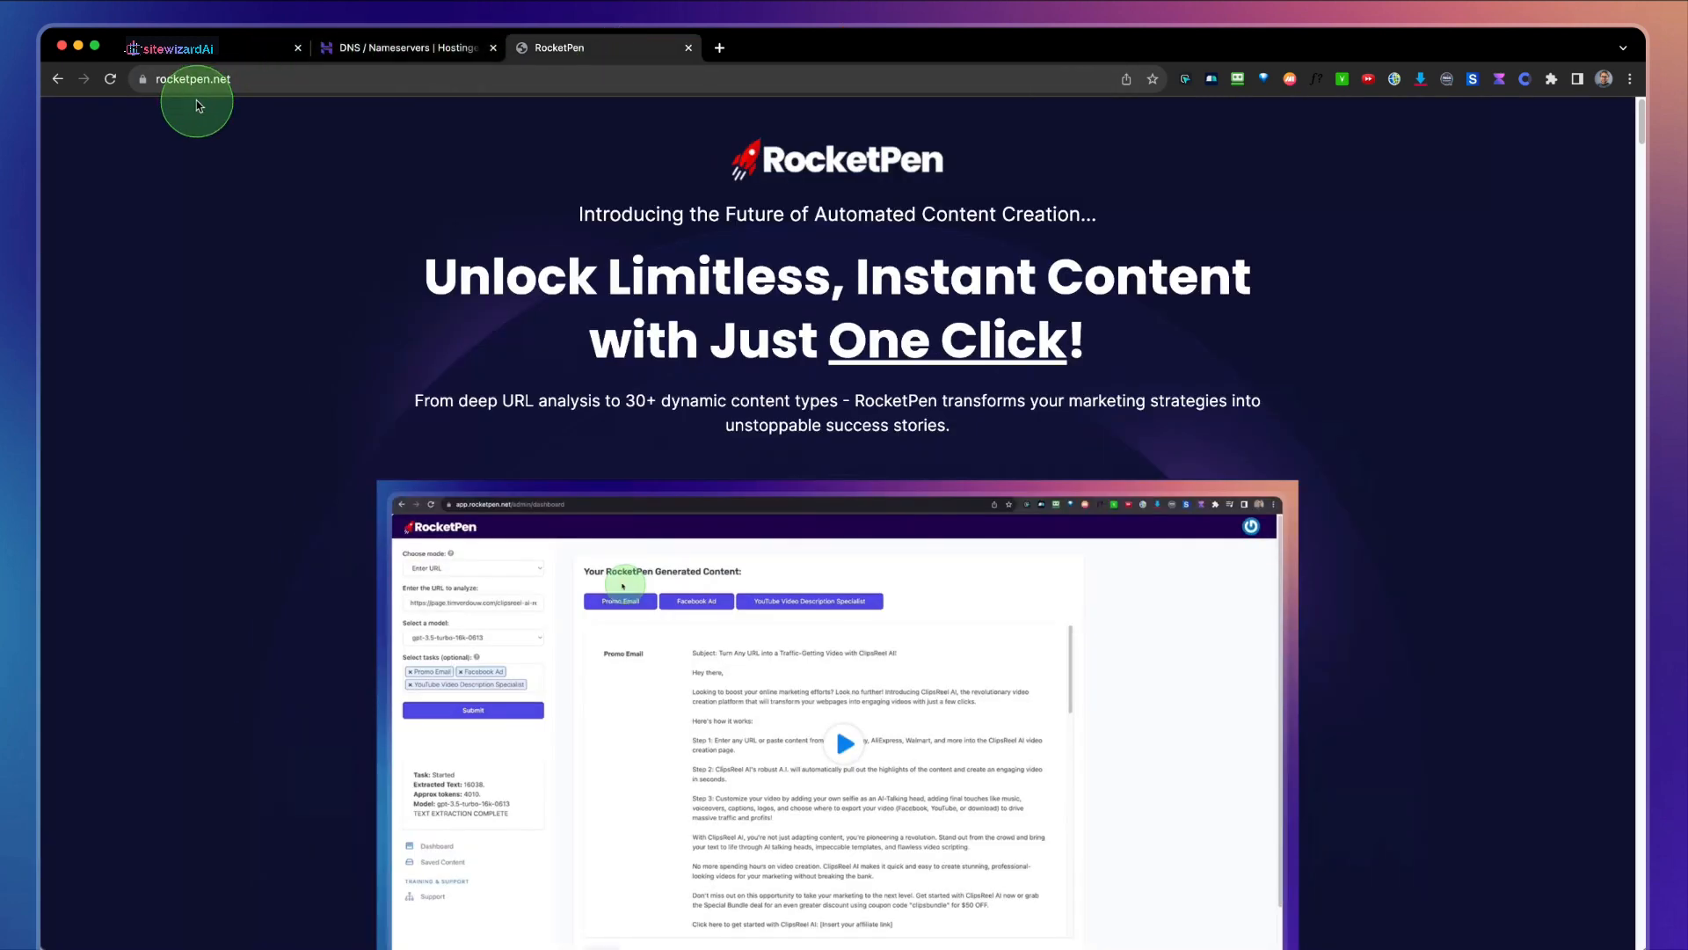
pyautogui.click(441, 52)
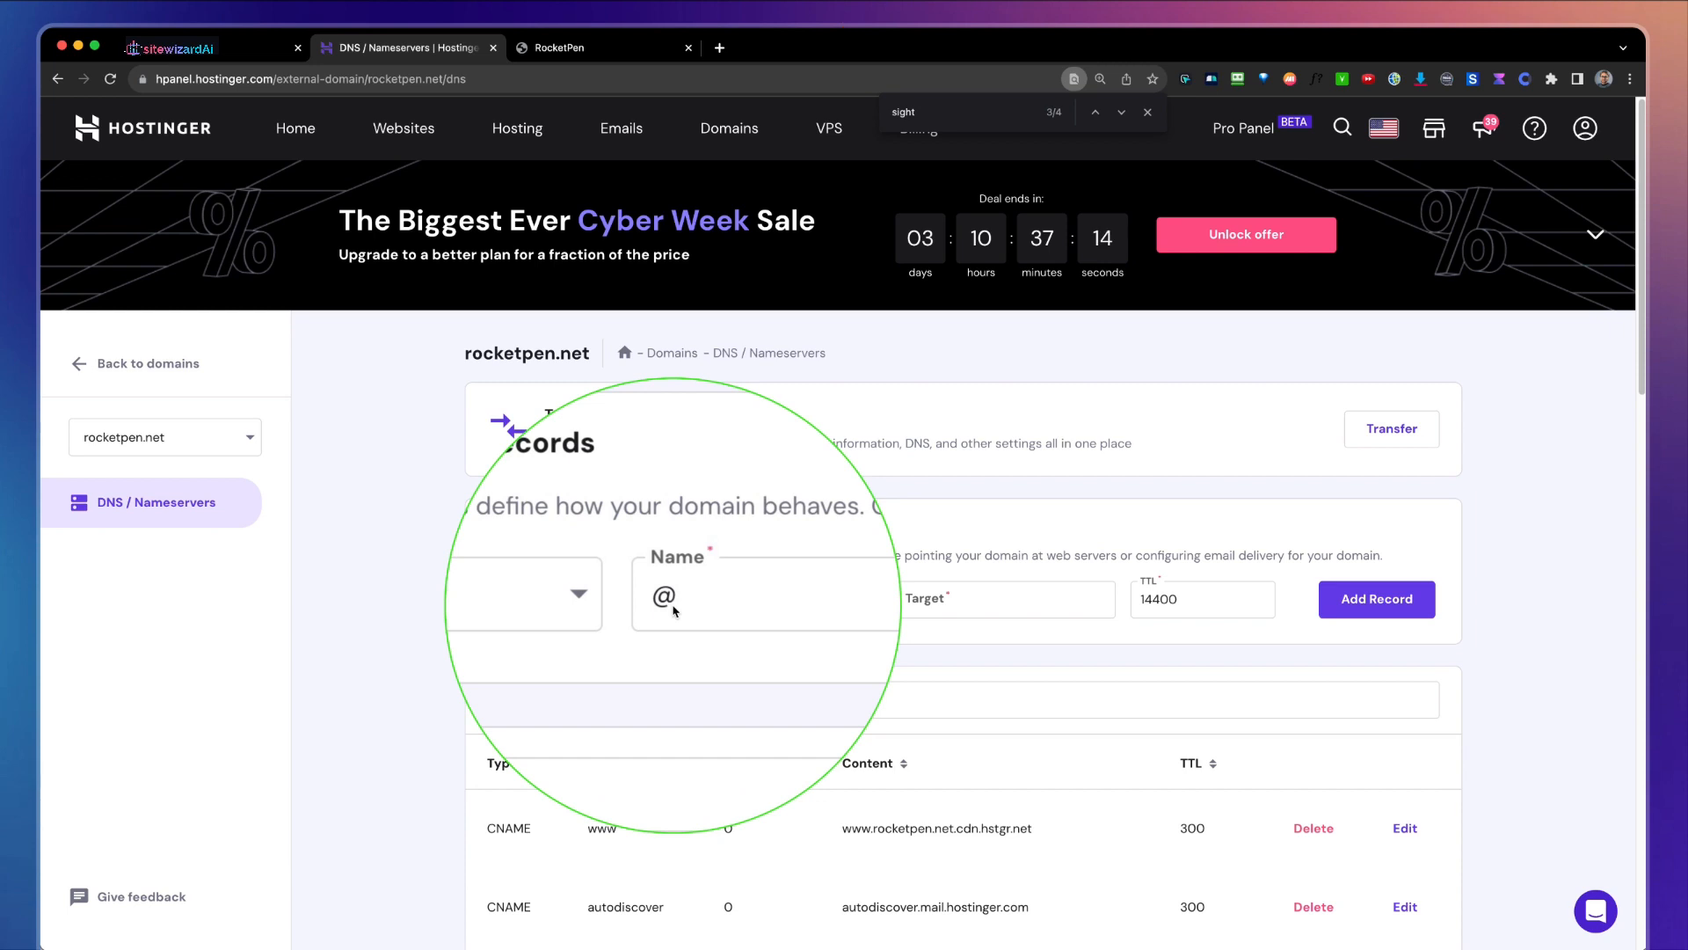
pyautogui.click(581, 48)
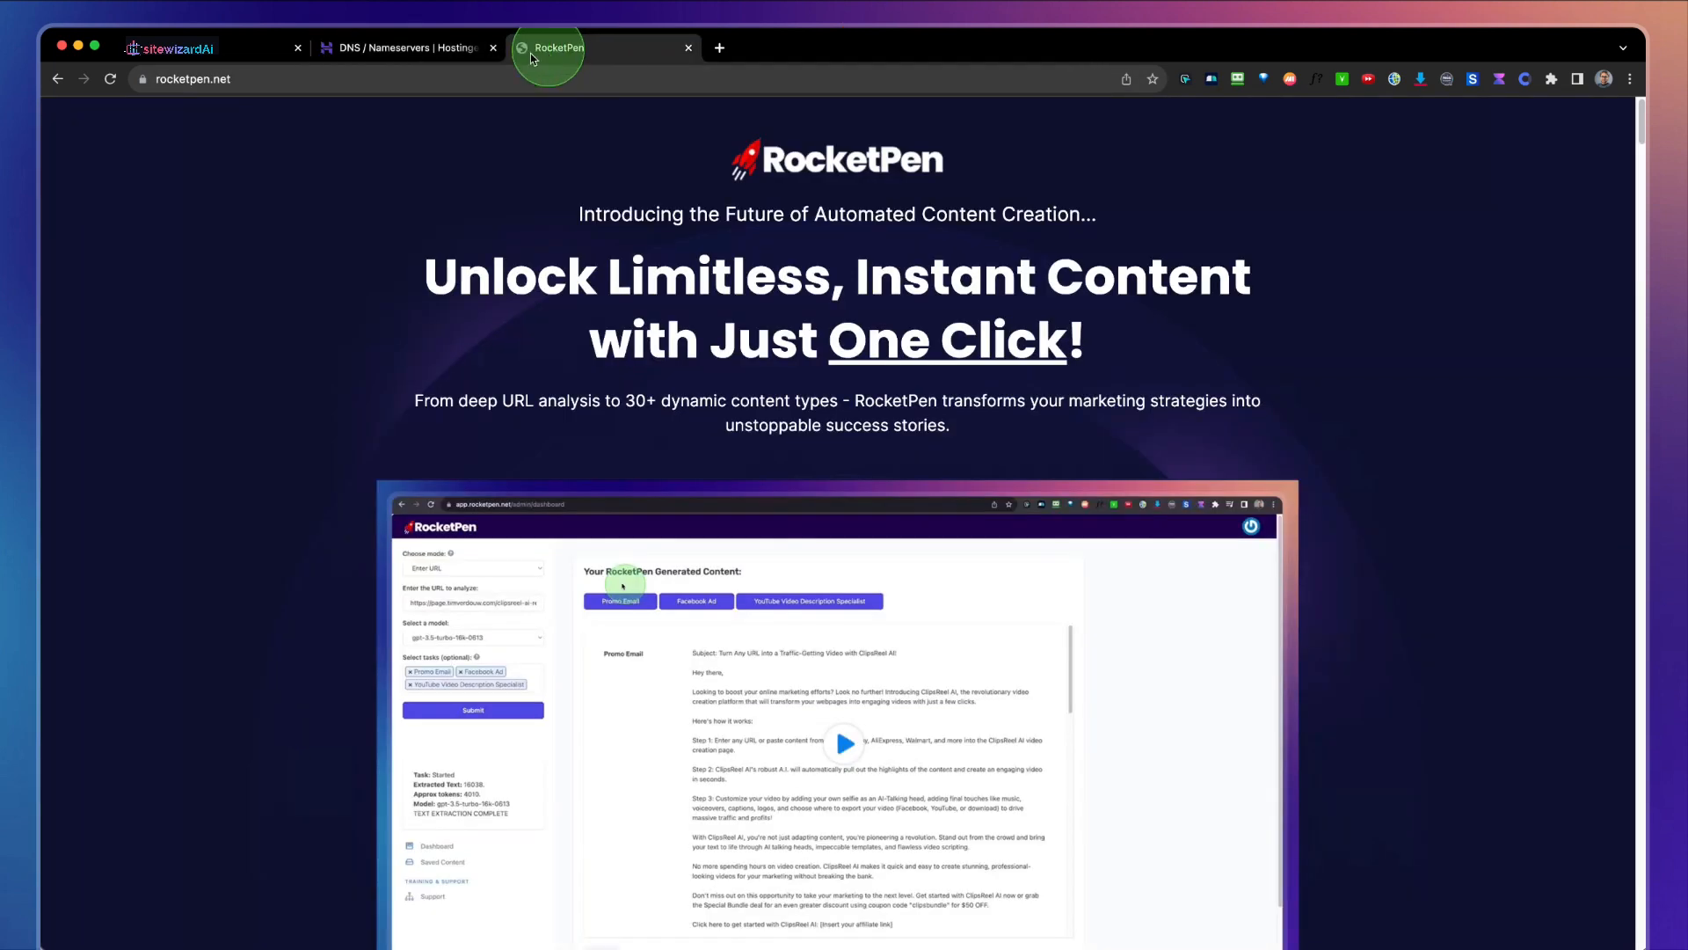
pyautogui.click(168, 81)
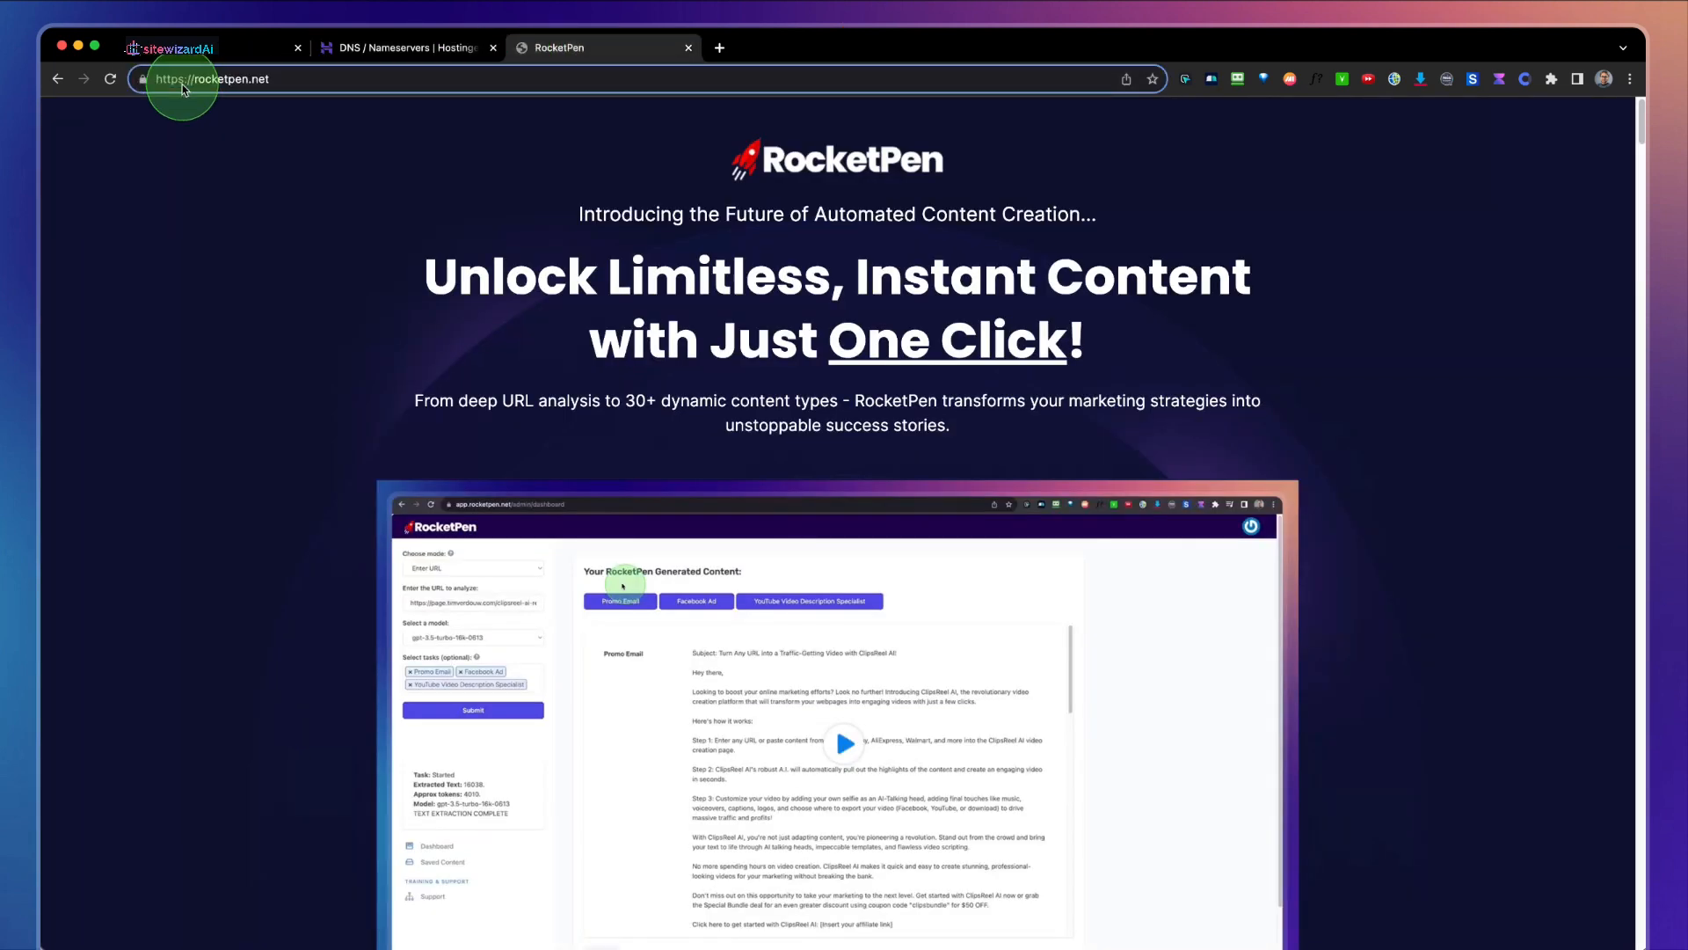
pyautogui.write('pages.')
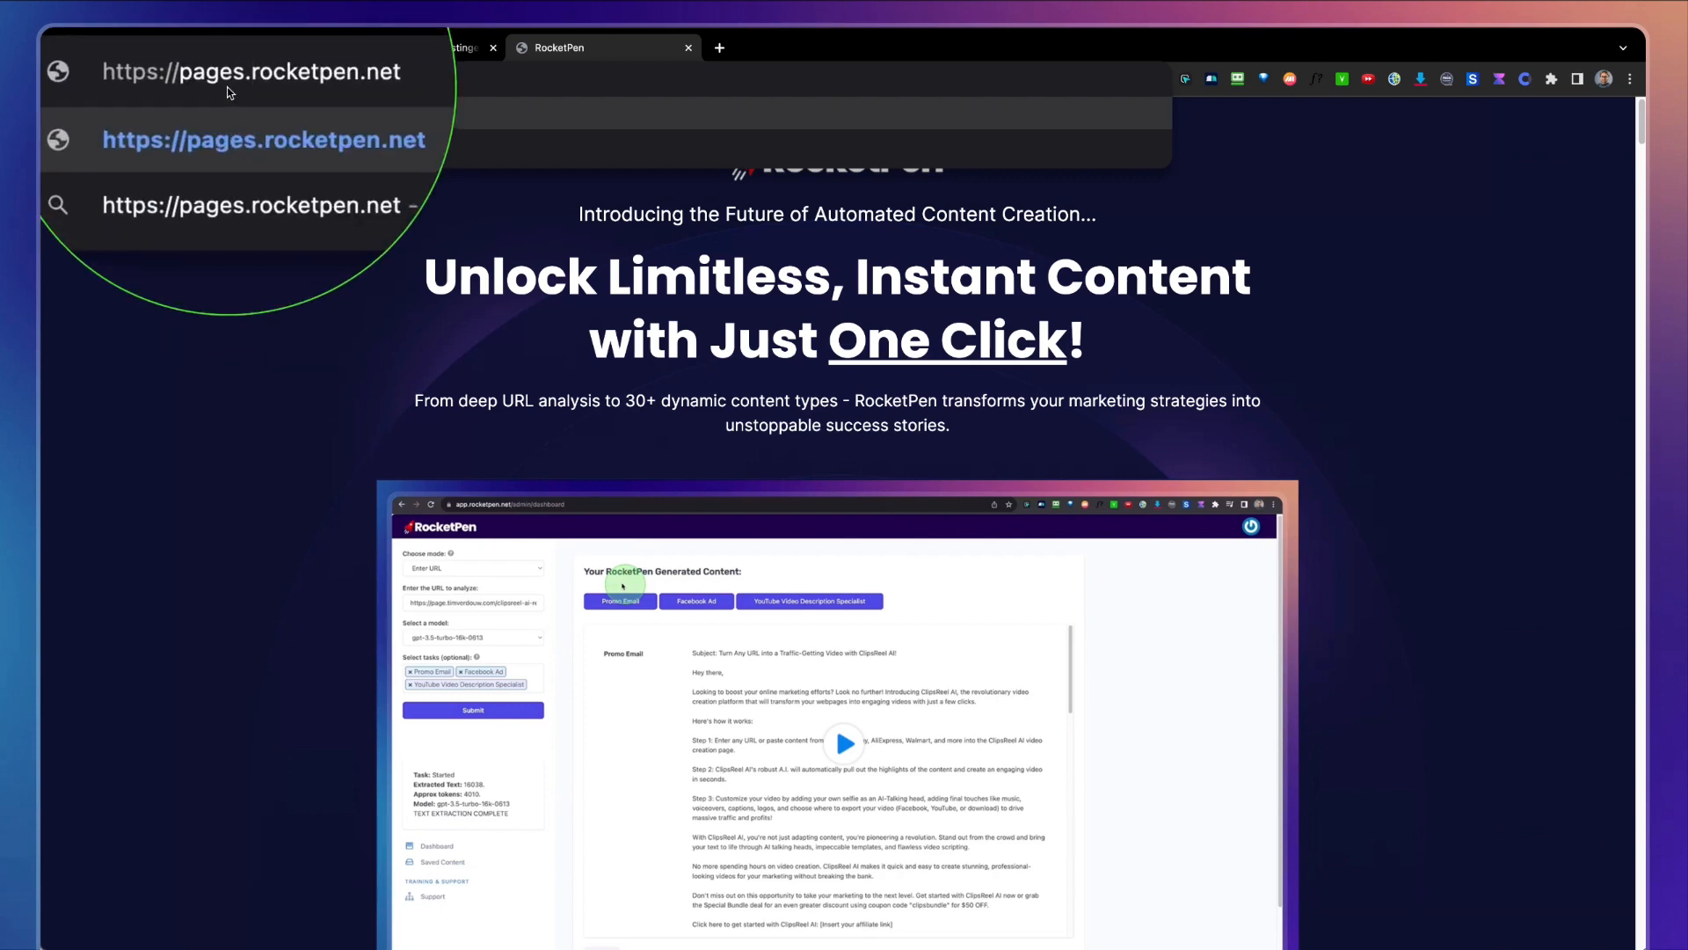
# Add the CNAME record in Hostinger with the name pages and the target rocketpen.sightpages.com, copied from SiteWizard AI's custom domain setup.
pyautogui.click(409, 47)
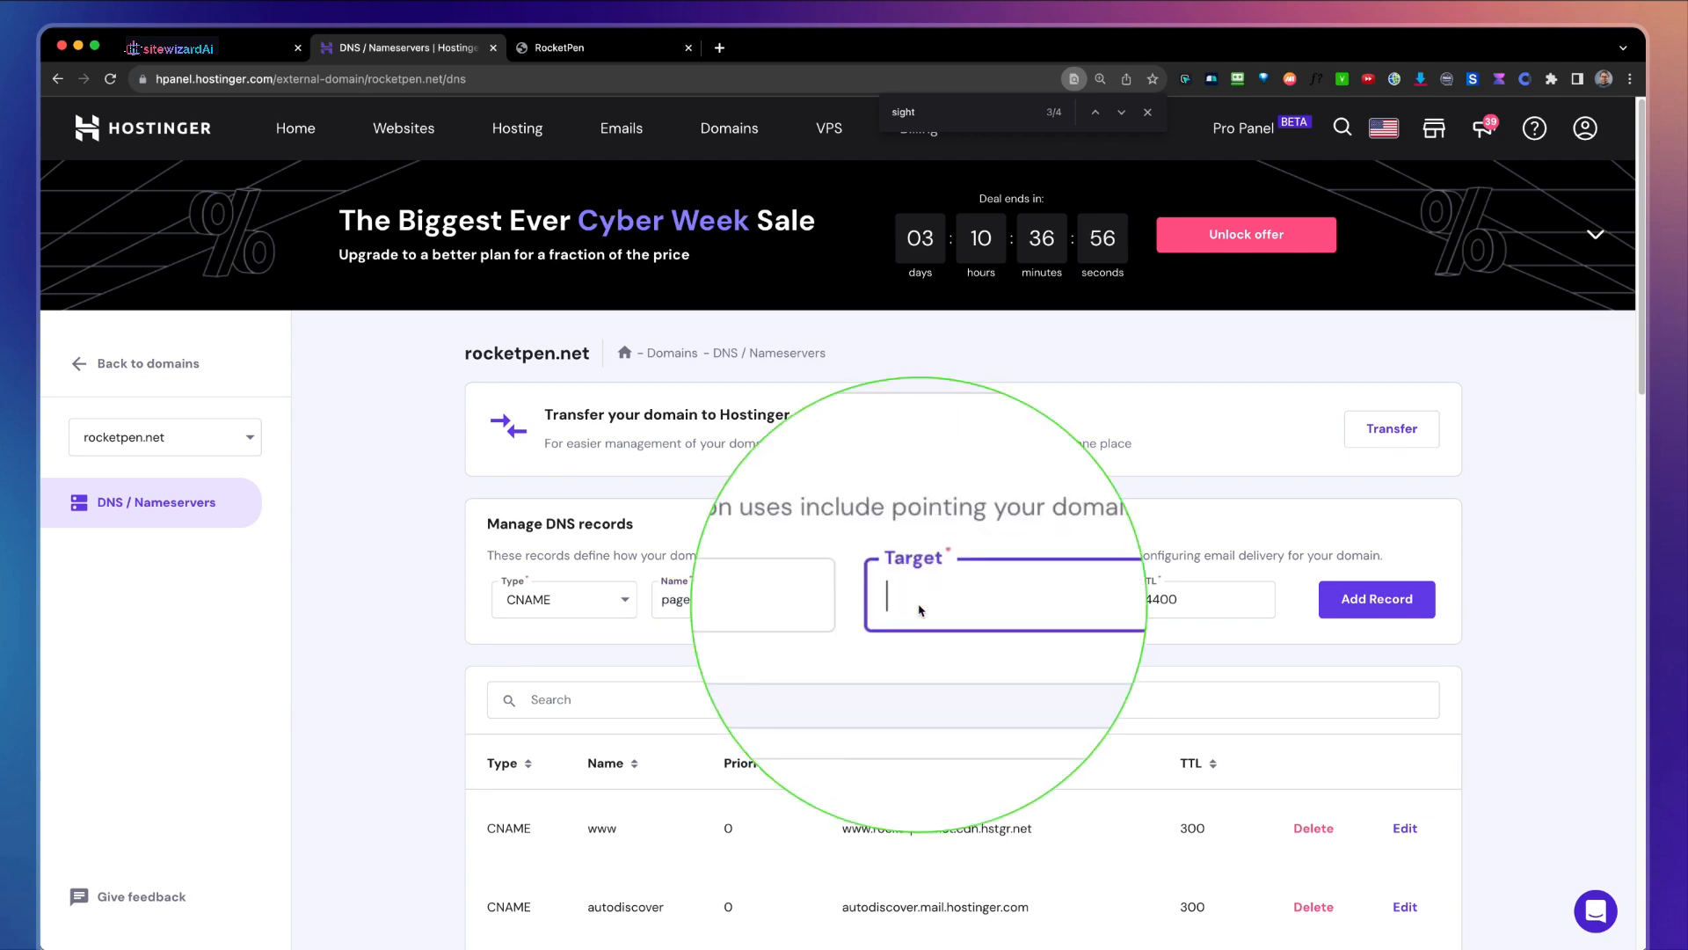
pyautogui.click(251, 53)
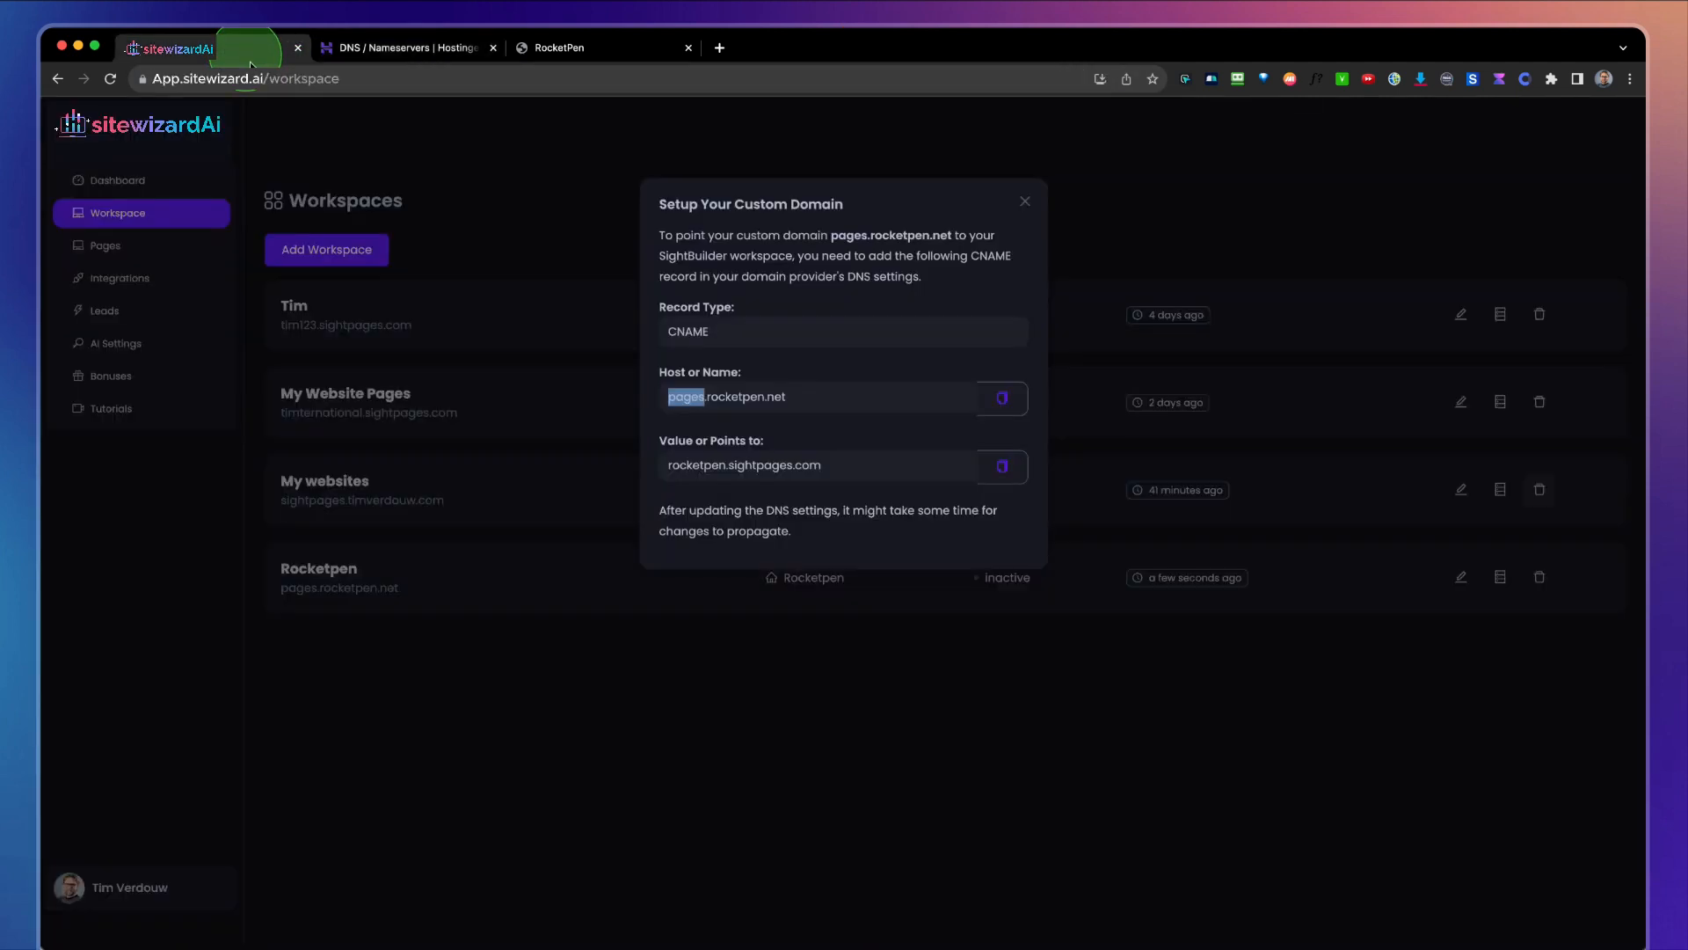
pyautogui.click(778, 475)
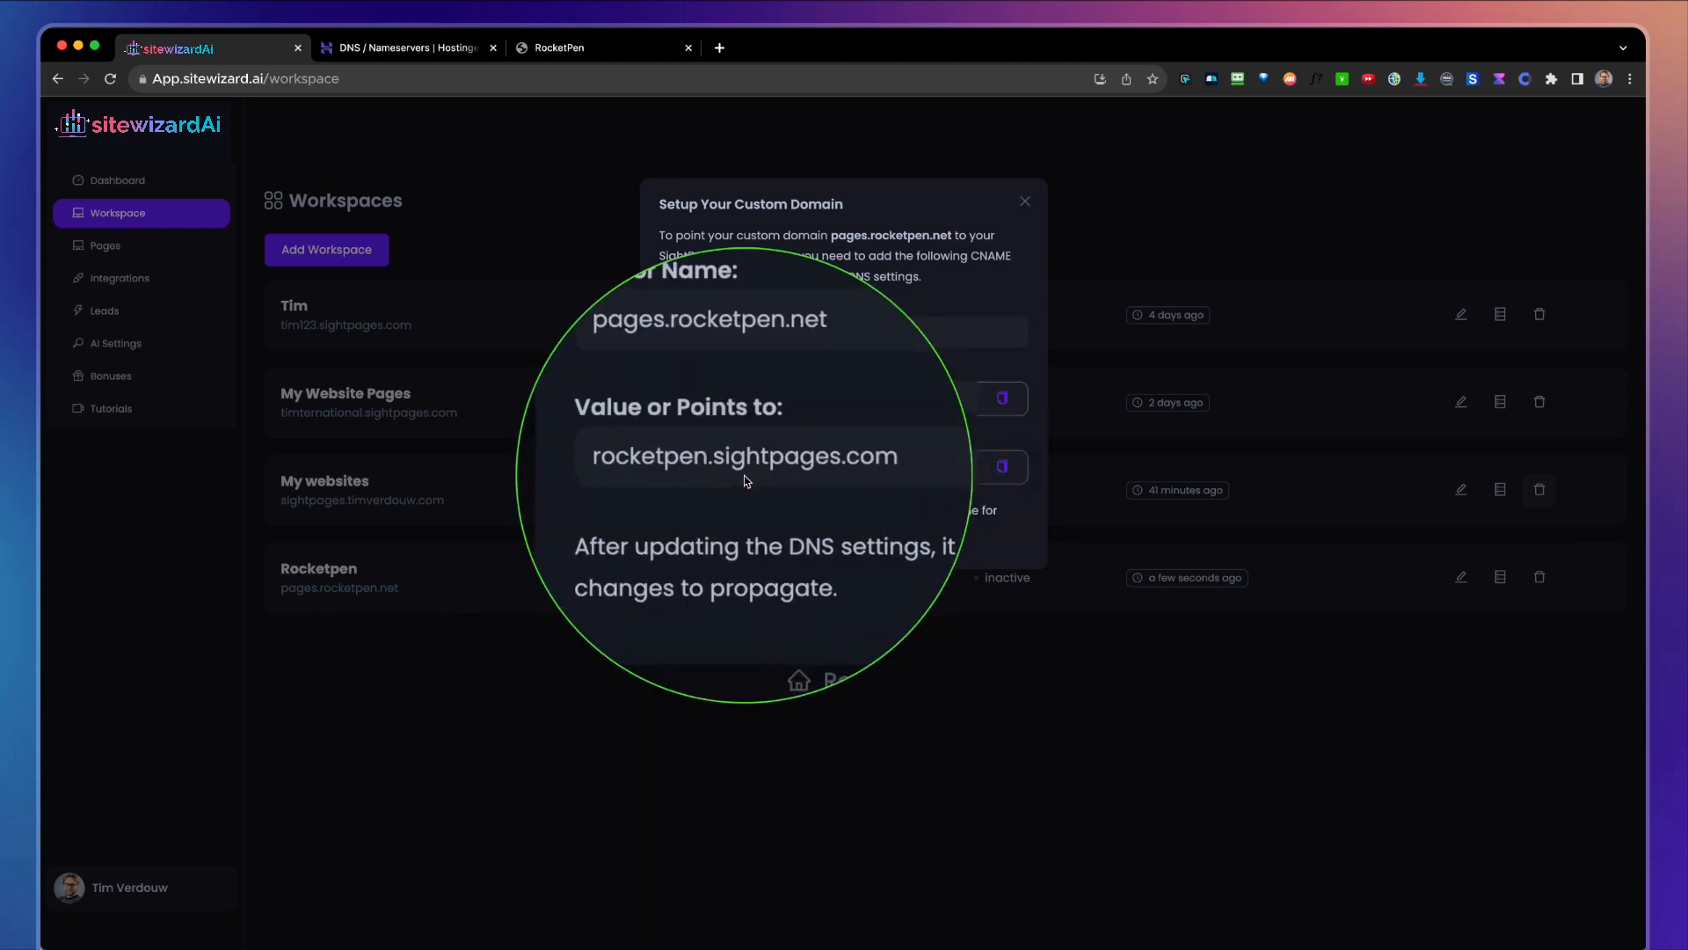
pyautogui.click(446, 58)
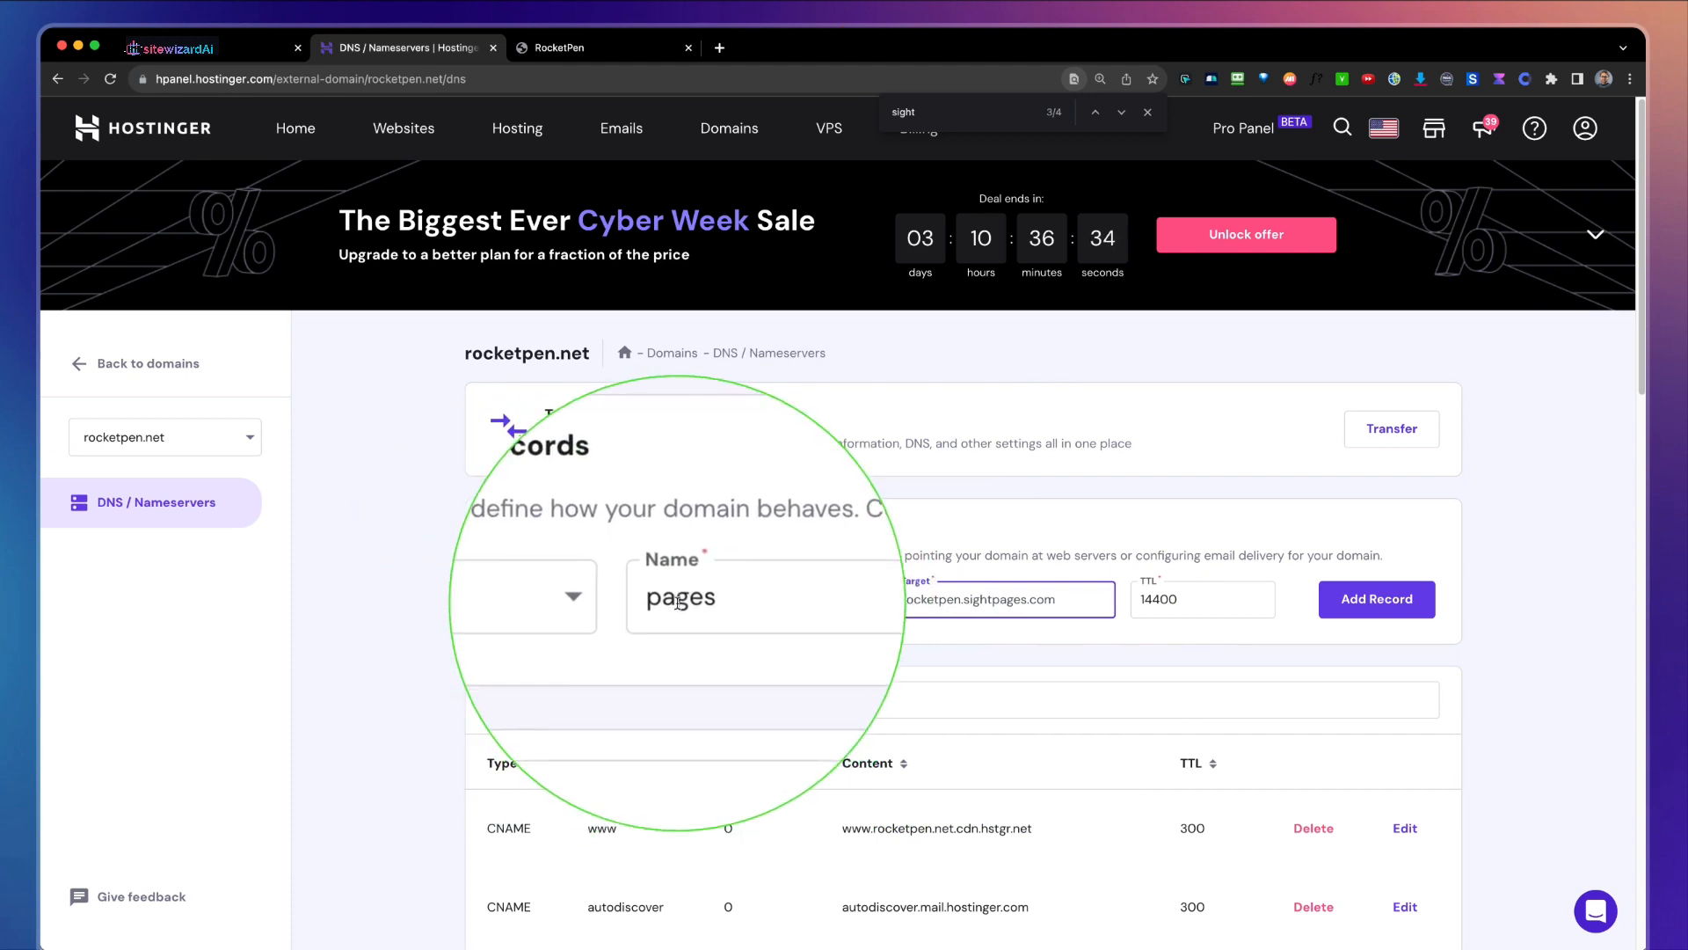
pyautogui.moveTo(690, 604); pyautogui.dragTo(664, 601)
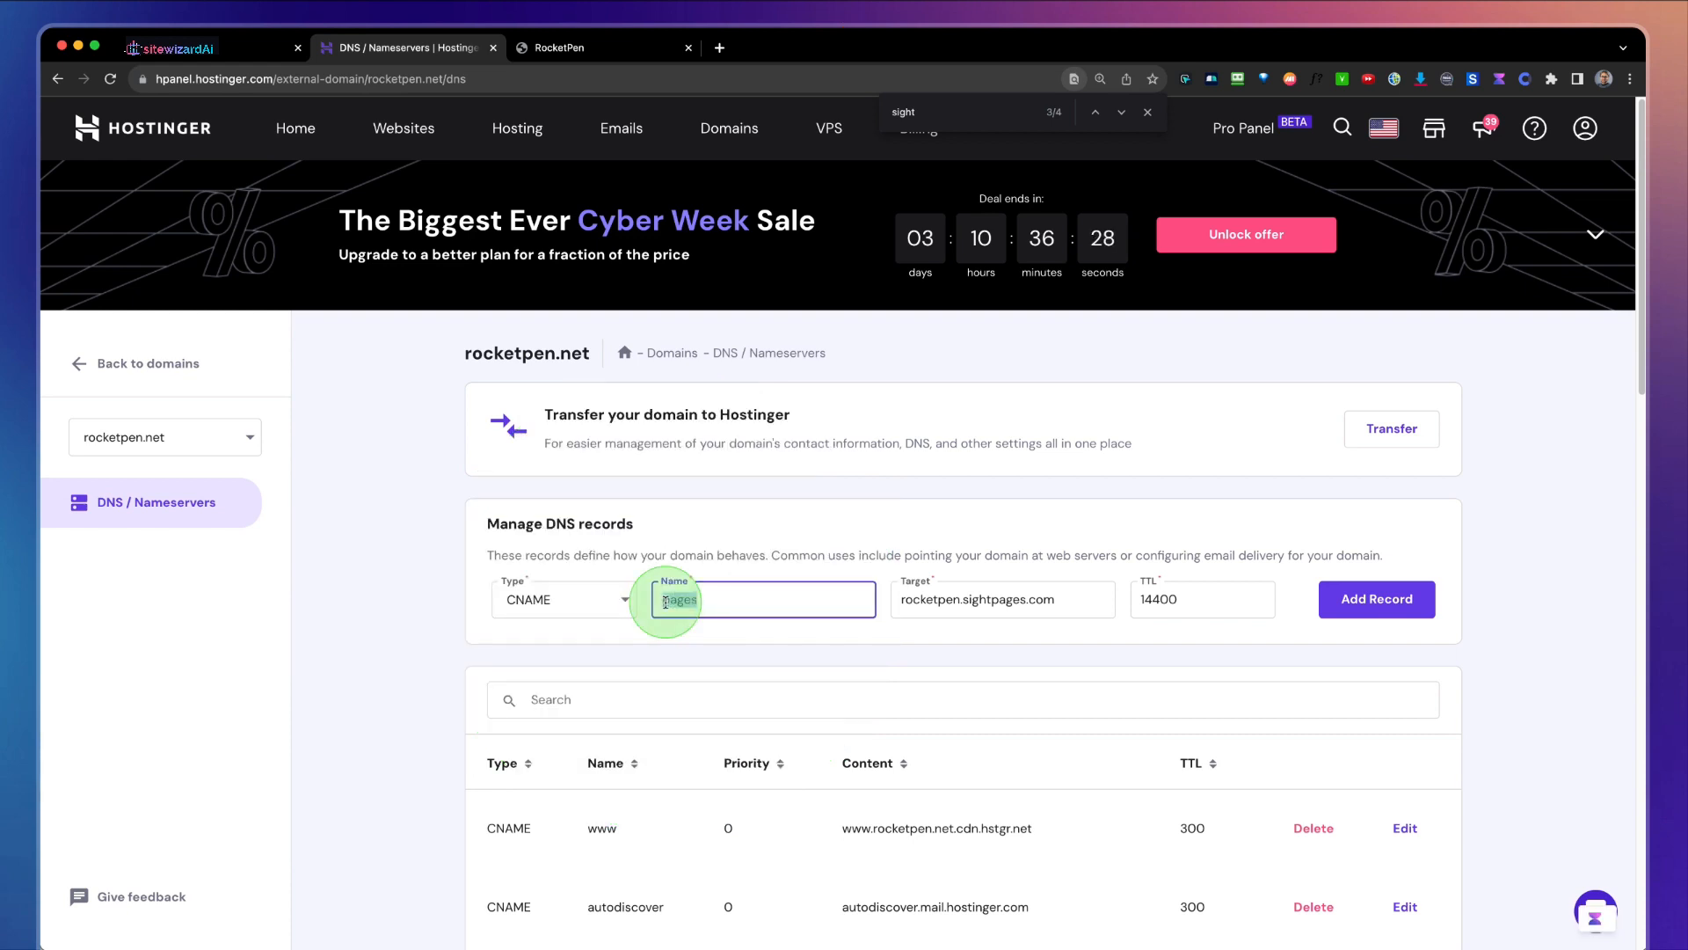
pyautogui.click(700, 601)
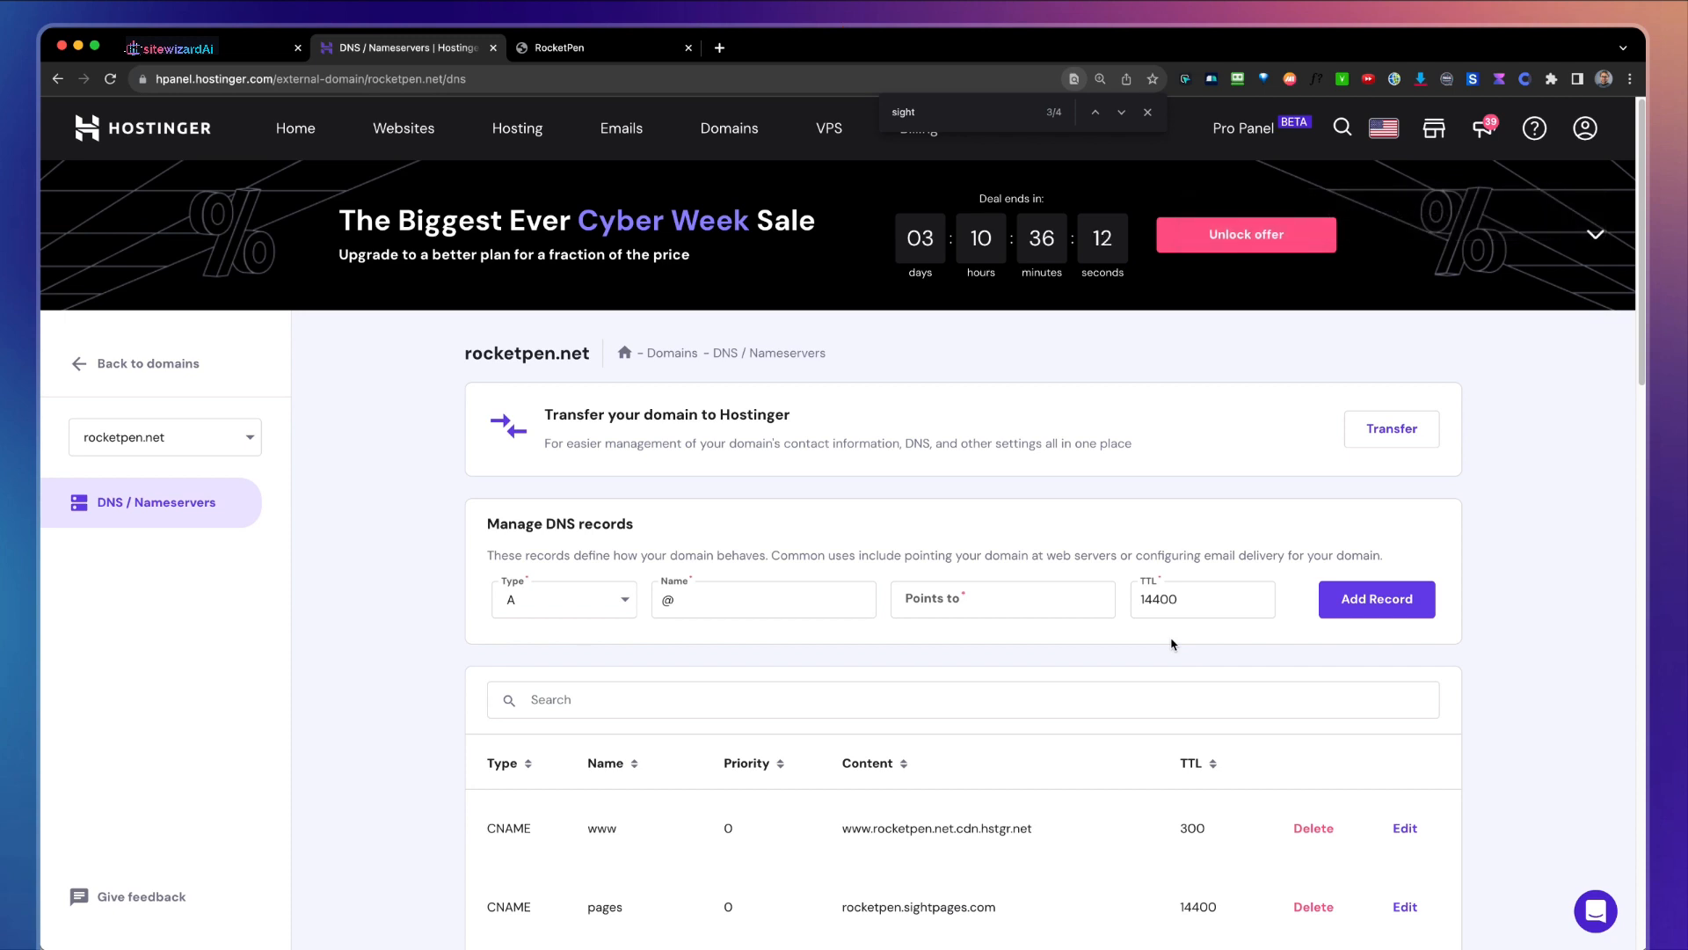
# Search the web for "dns checker" in place of the RocketPen website and open the DNS Checker site.
pyautogui.click(685, 112)
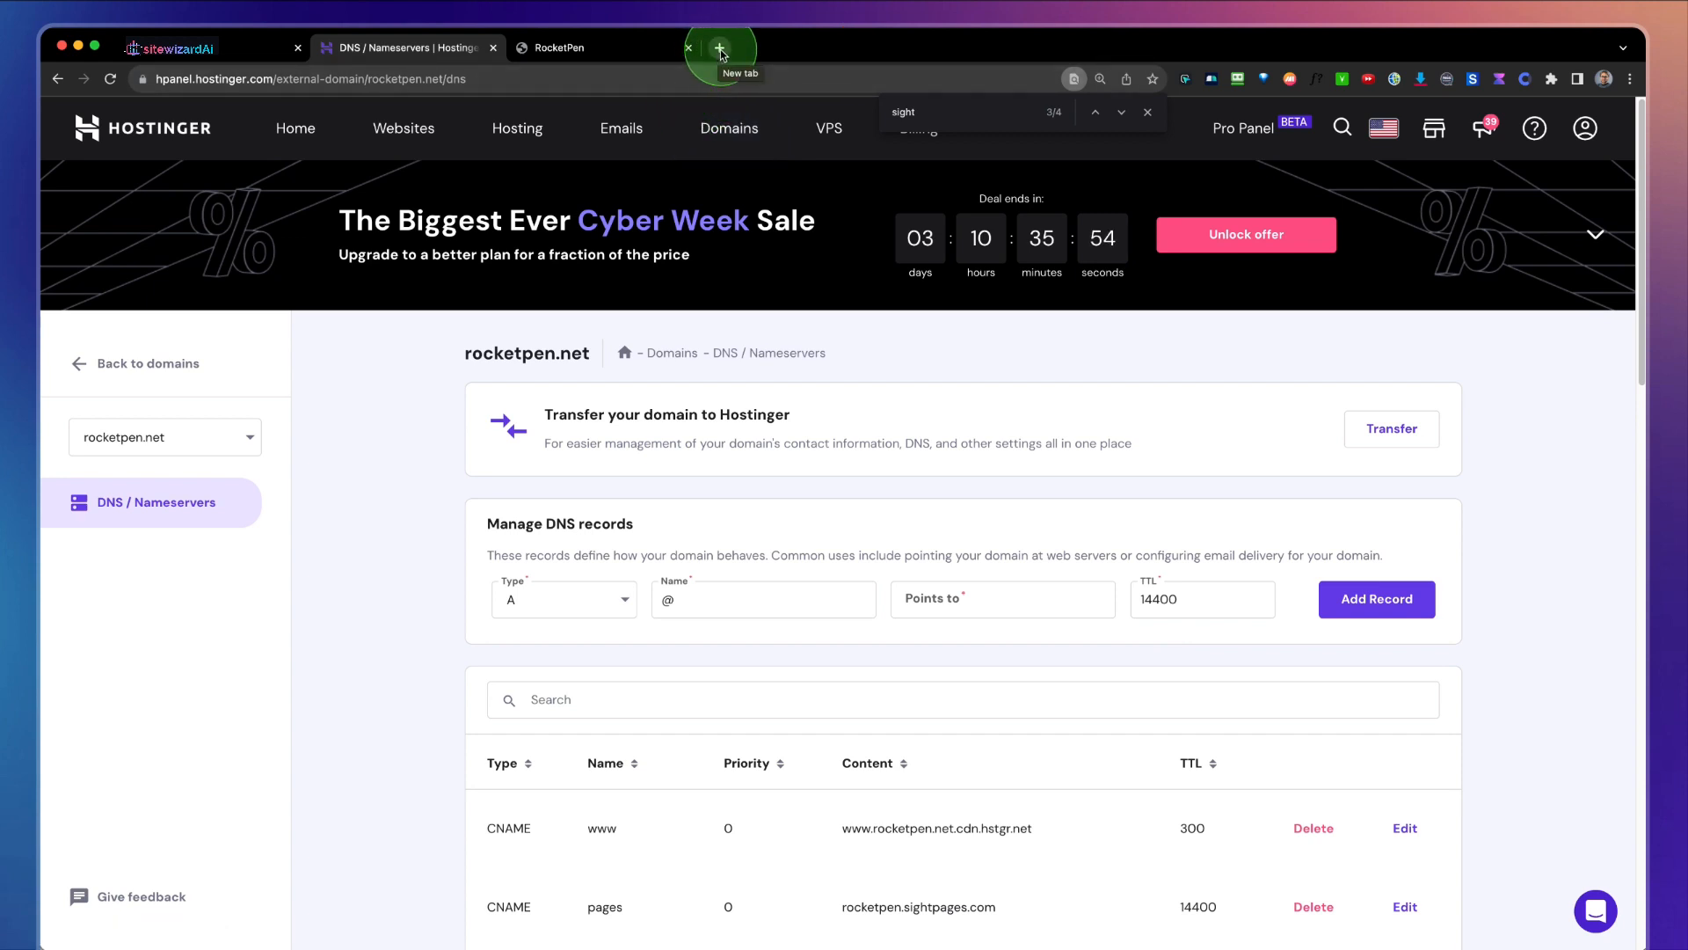
pyautogui.click(606, 58)
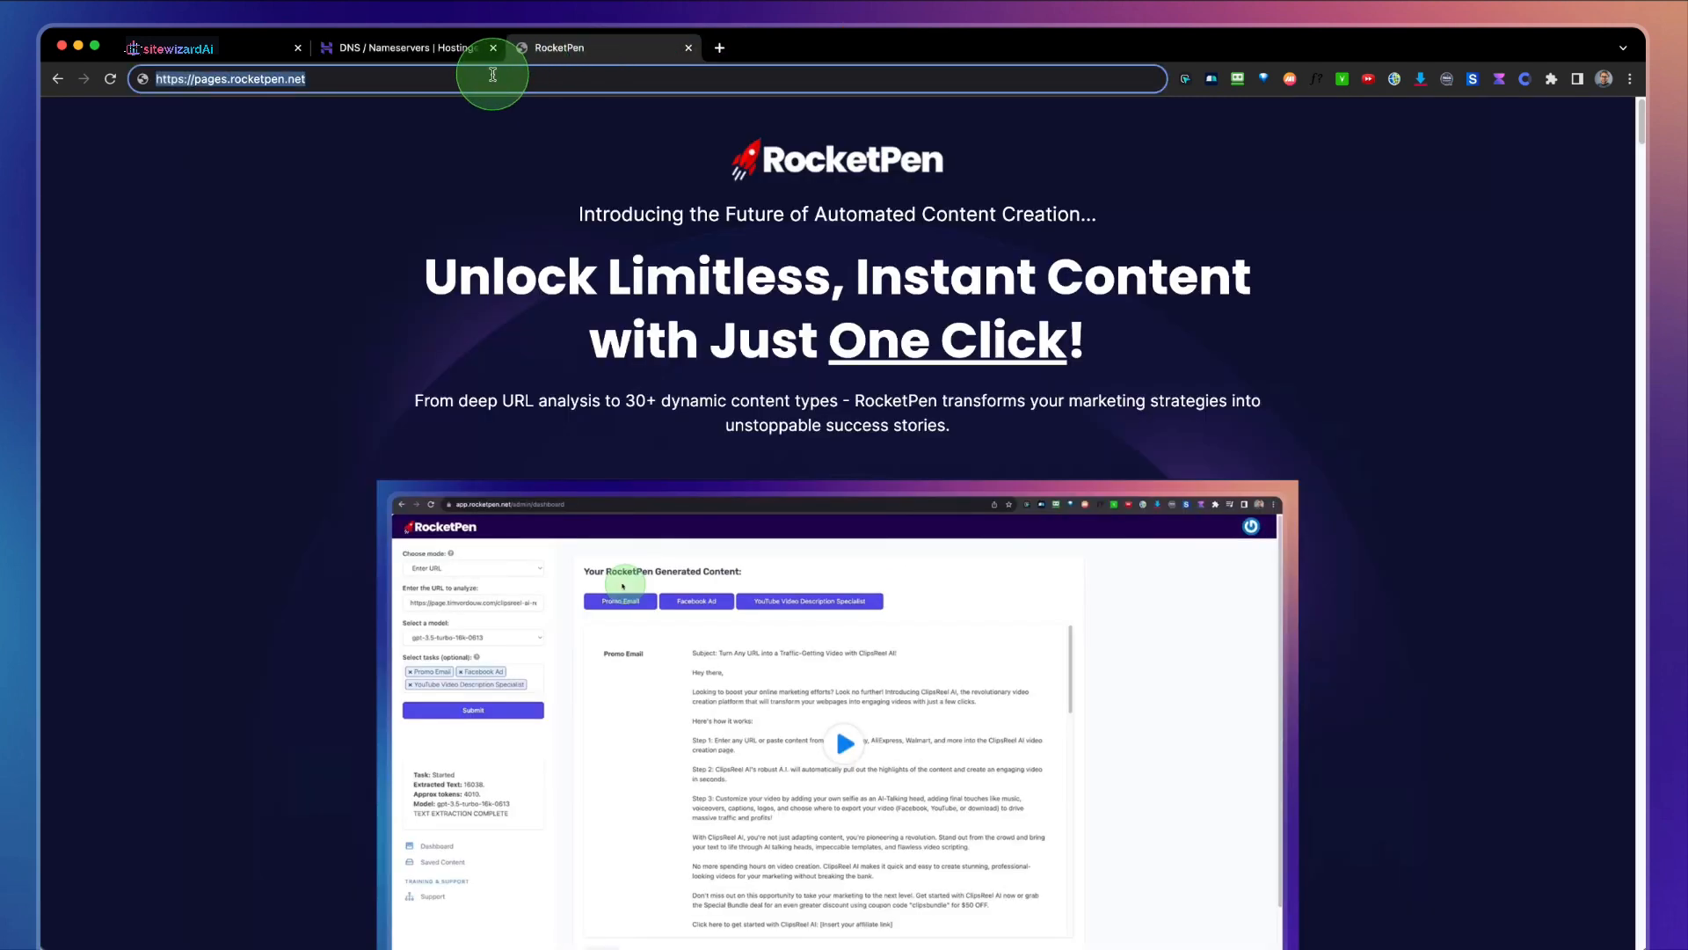
pyautogui.write('dns check')
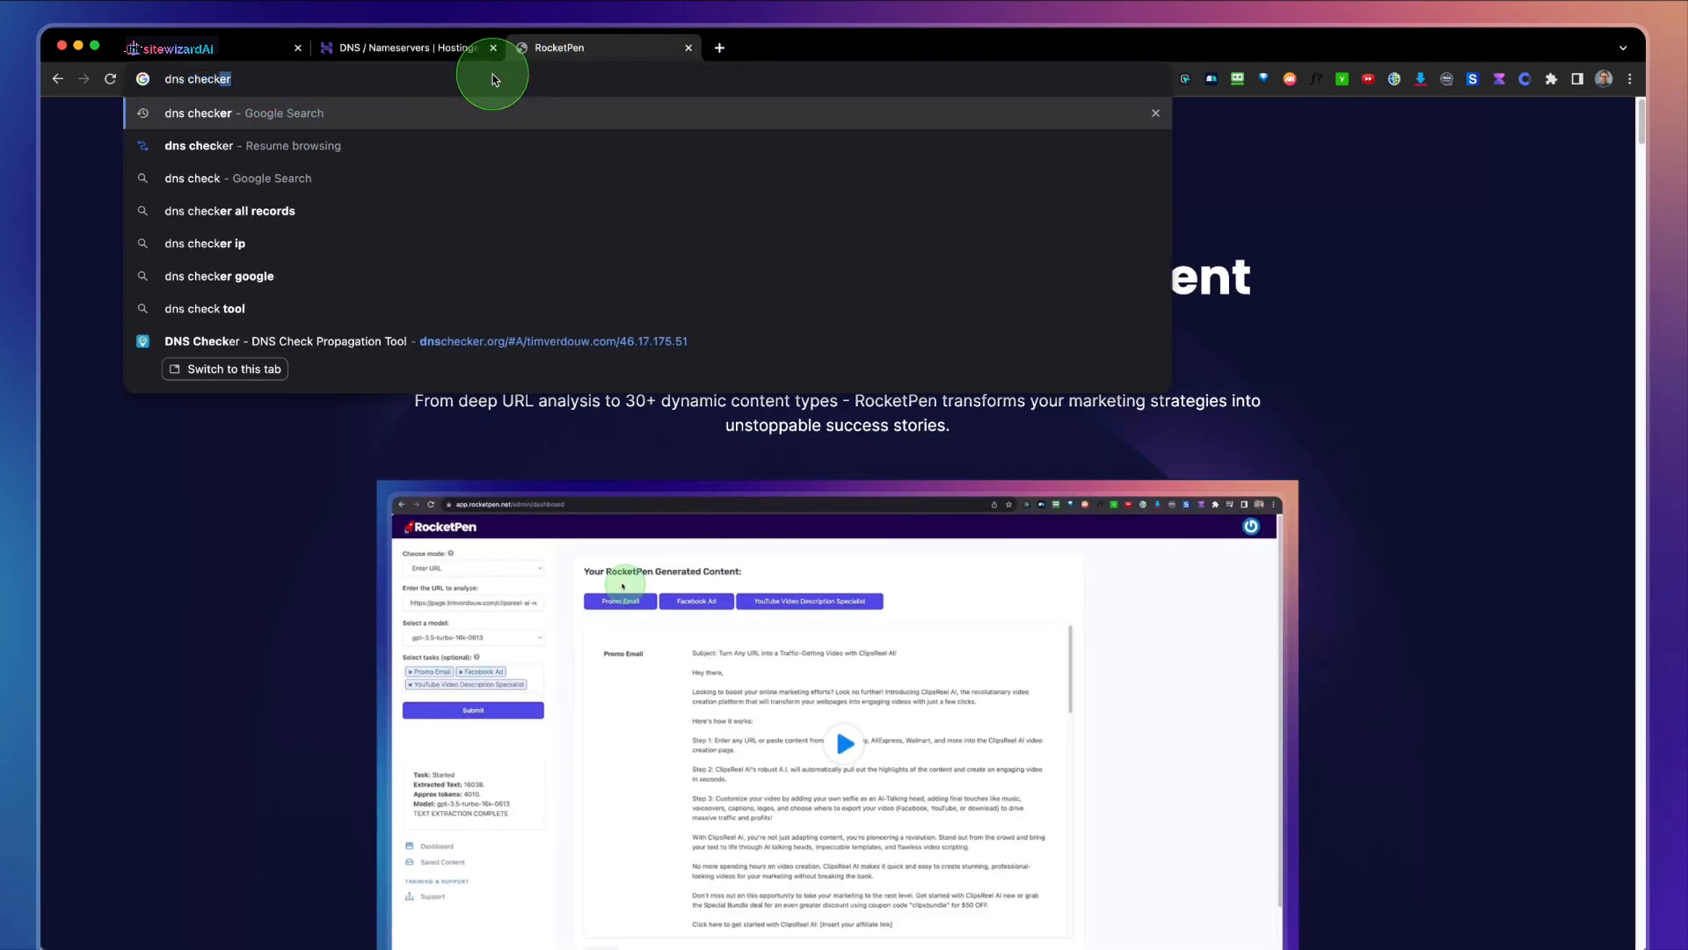
pyautogui.write('er')
pyautogui.press('Return')
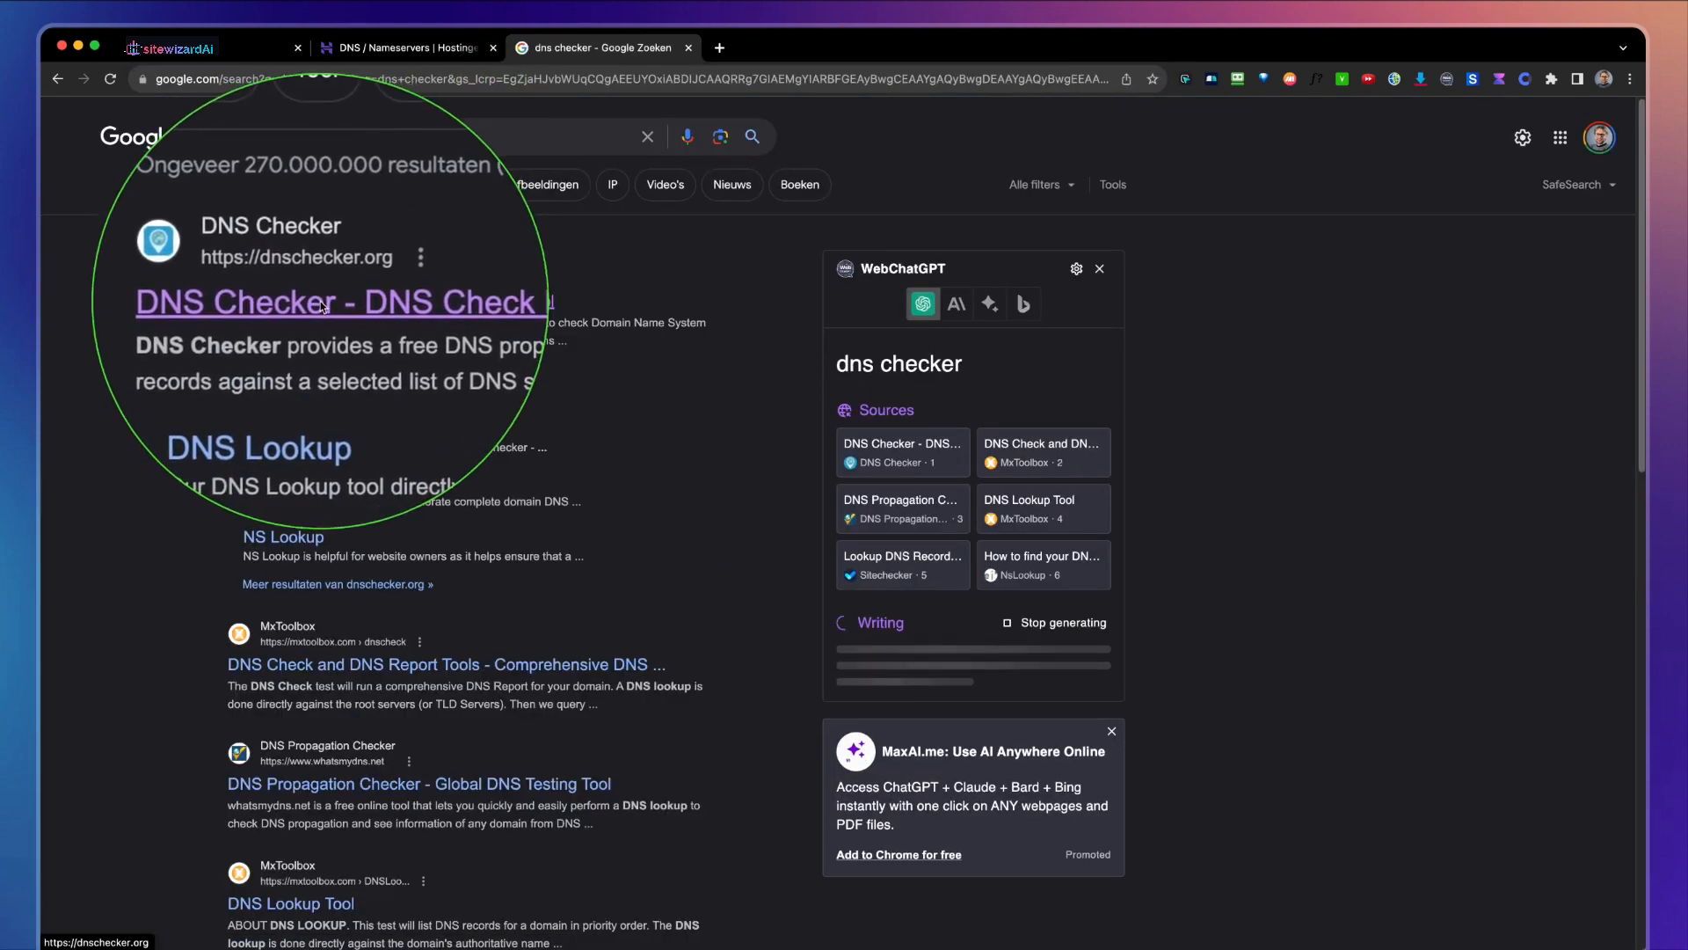
pyautogui.click(323, 306)
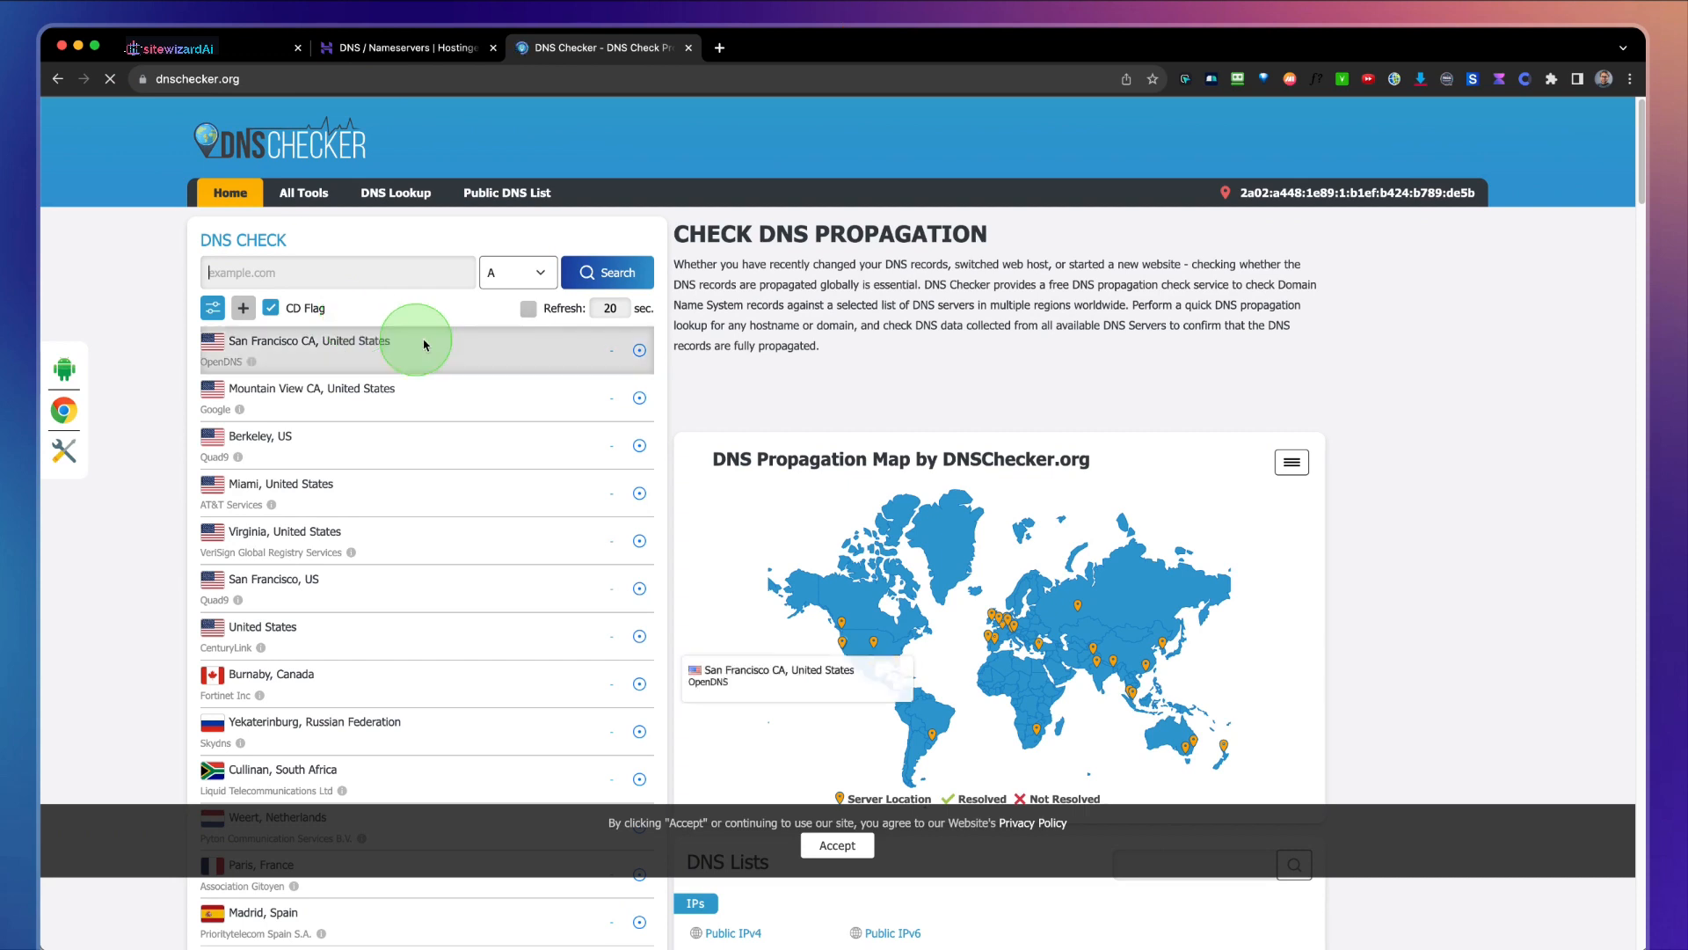
# Run a CNAME propagation check for pages.rocketpen.net.
pyautogui.click(505, 279)
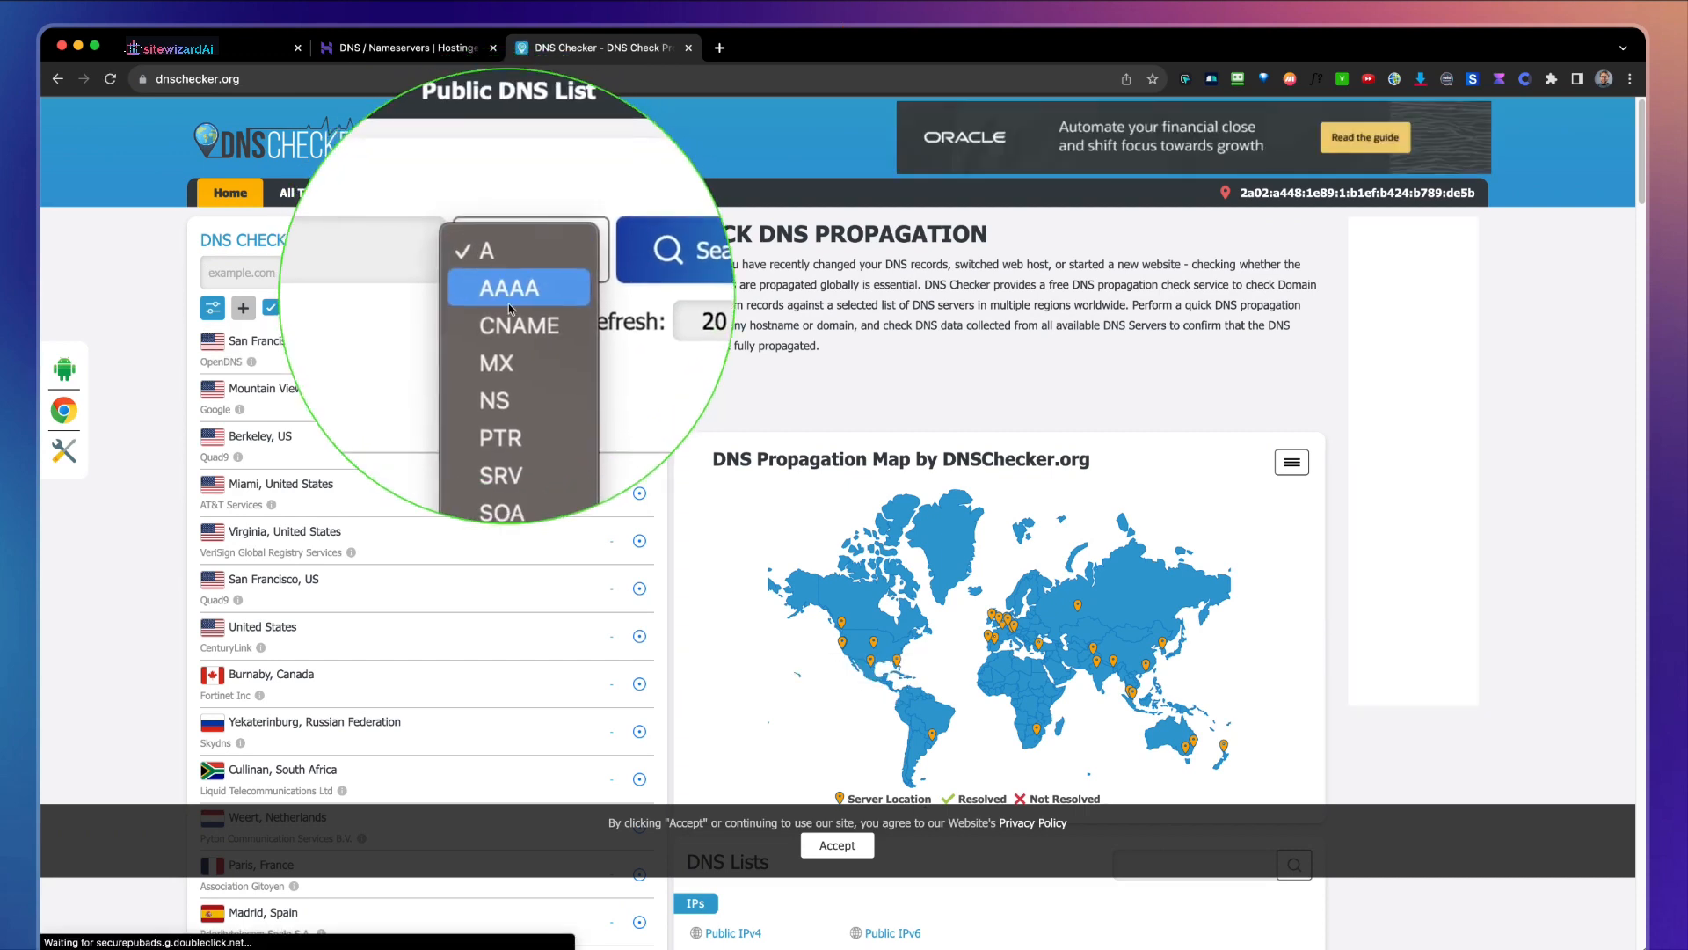
pyautogui.click(510, 312)
pyautogui.click(343, 273)
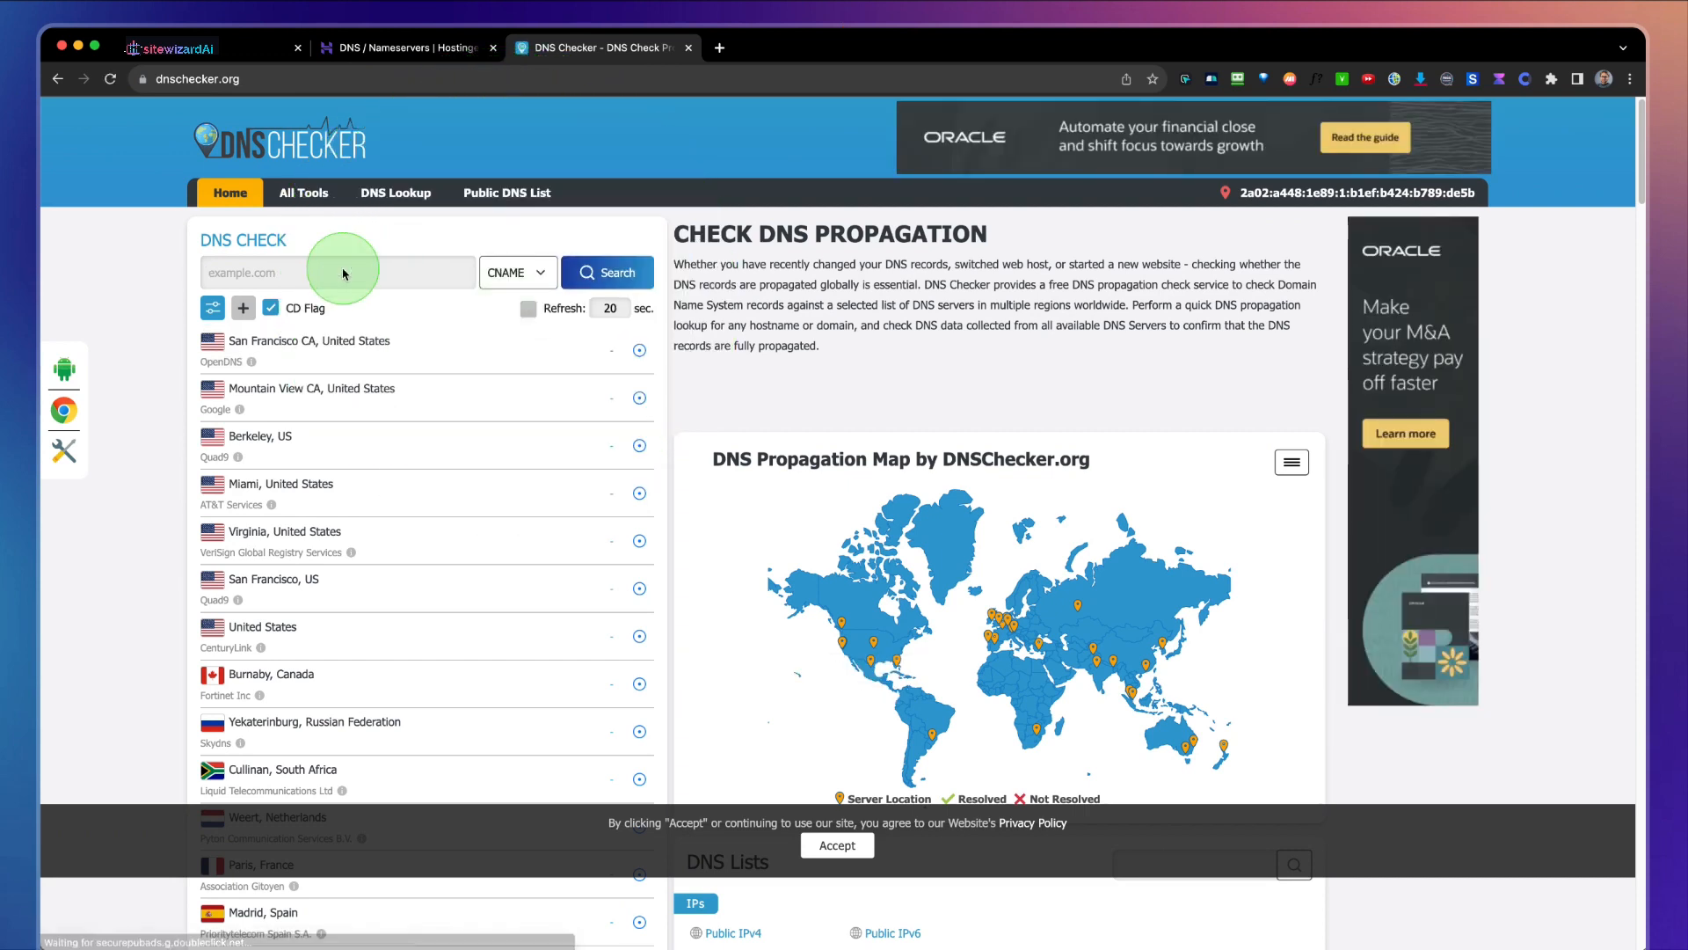
pyautogui.write('pages.rocketpen.net')
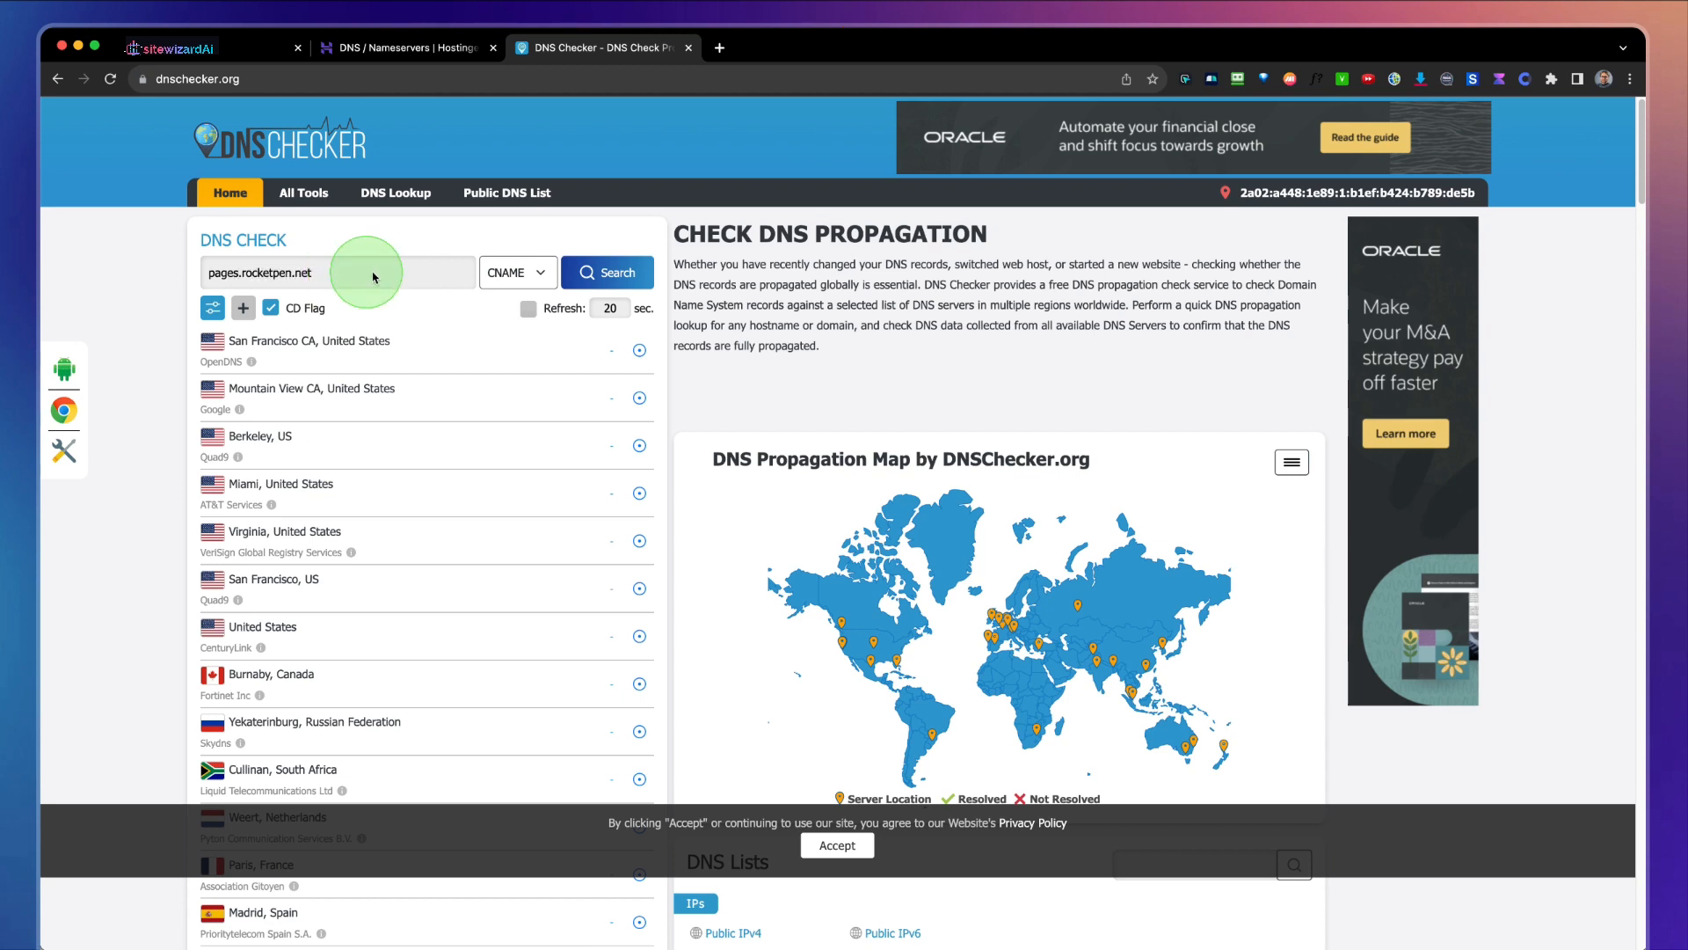
pyautogui.click(598, 275)
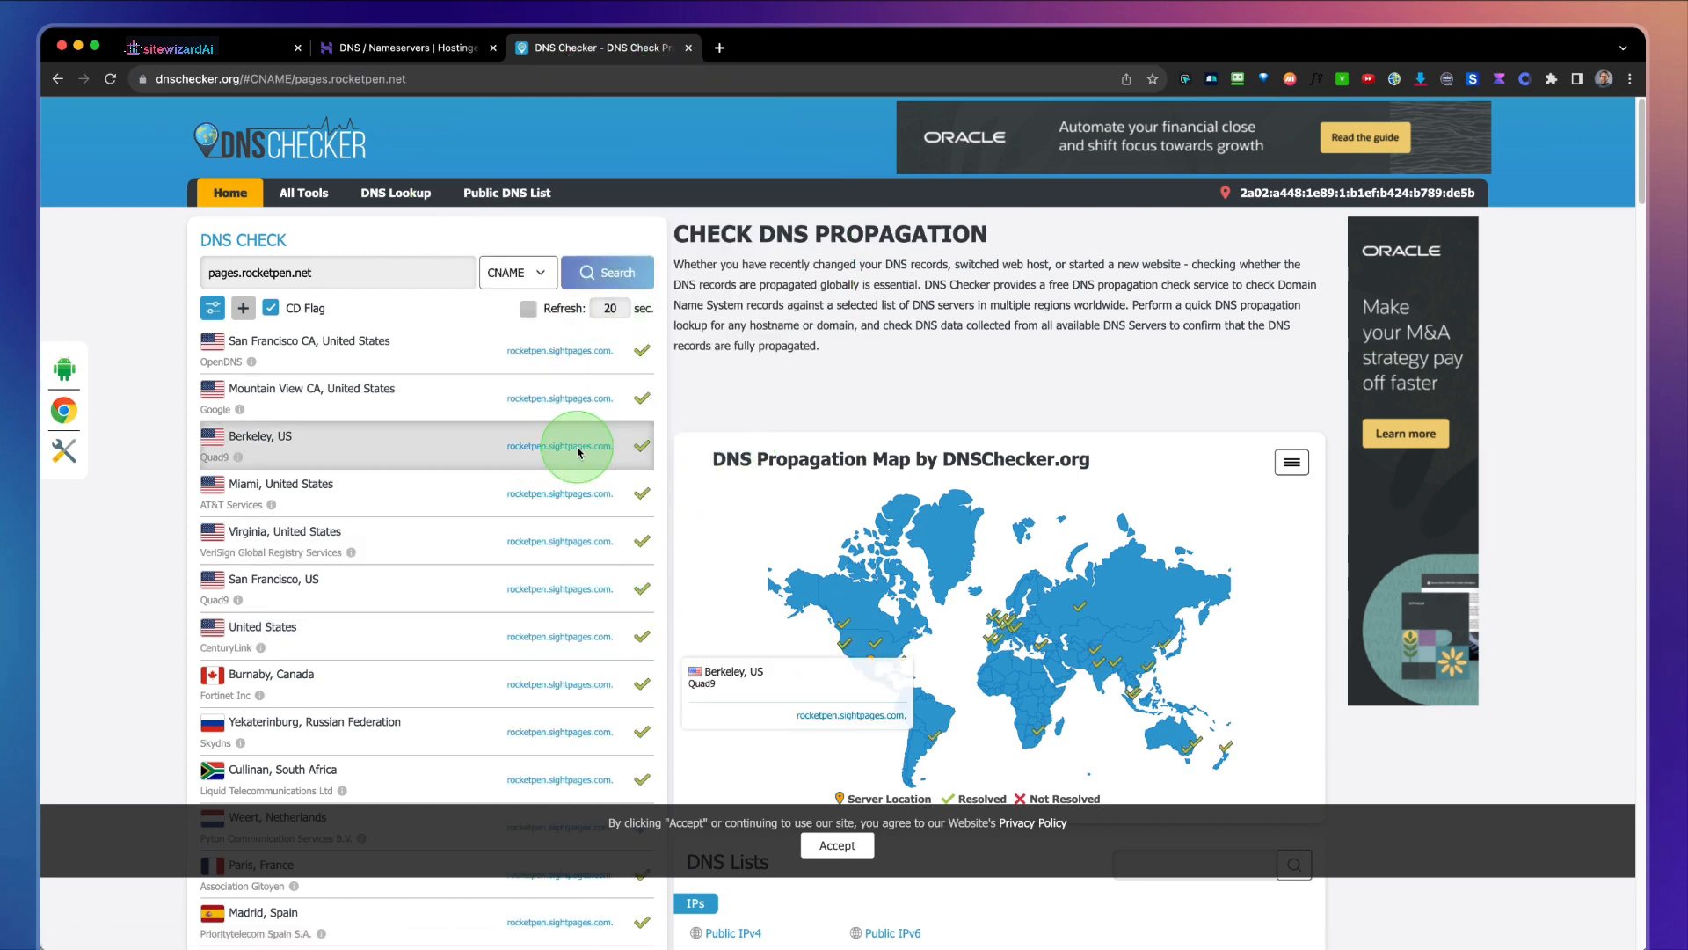
# Examine the CNAME propagation results for pages.rocketpen.net across all listed server locations.
pyautogui.scroll(-3, 567, 445)
pyautogui.scroll(-8, 576, 447)
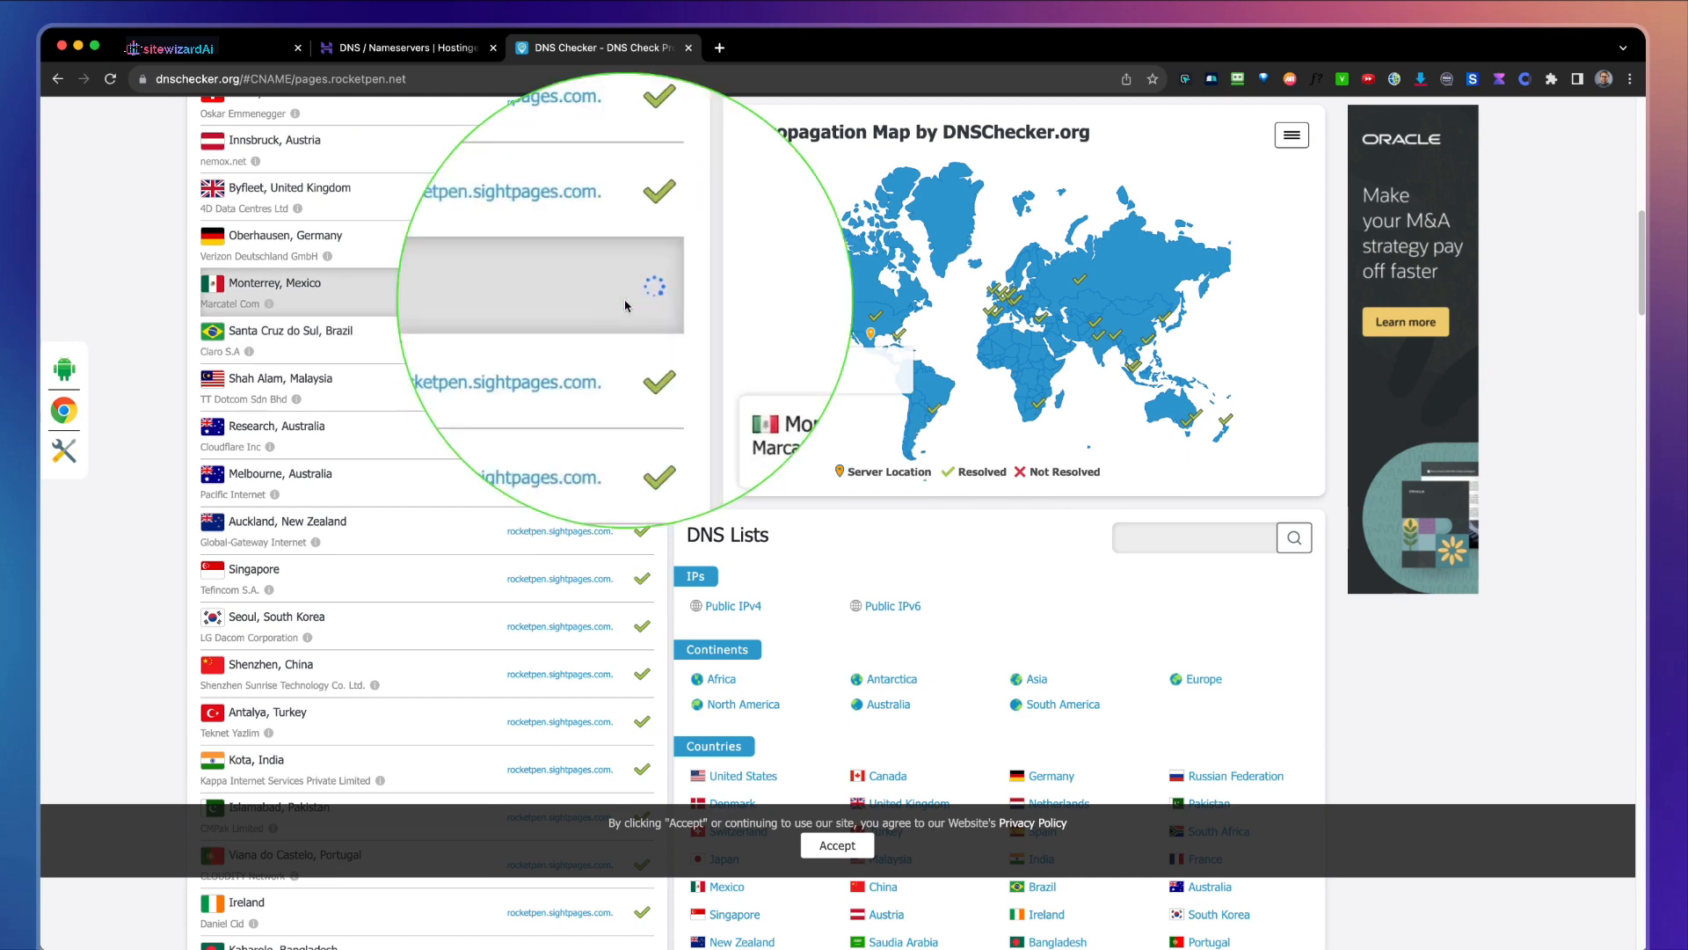
pyautogui.scroll(-5, 624, 317)
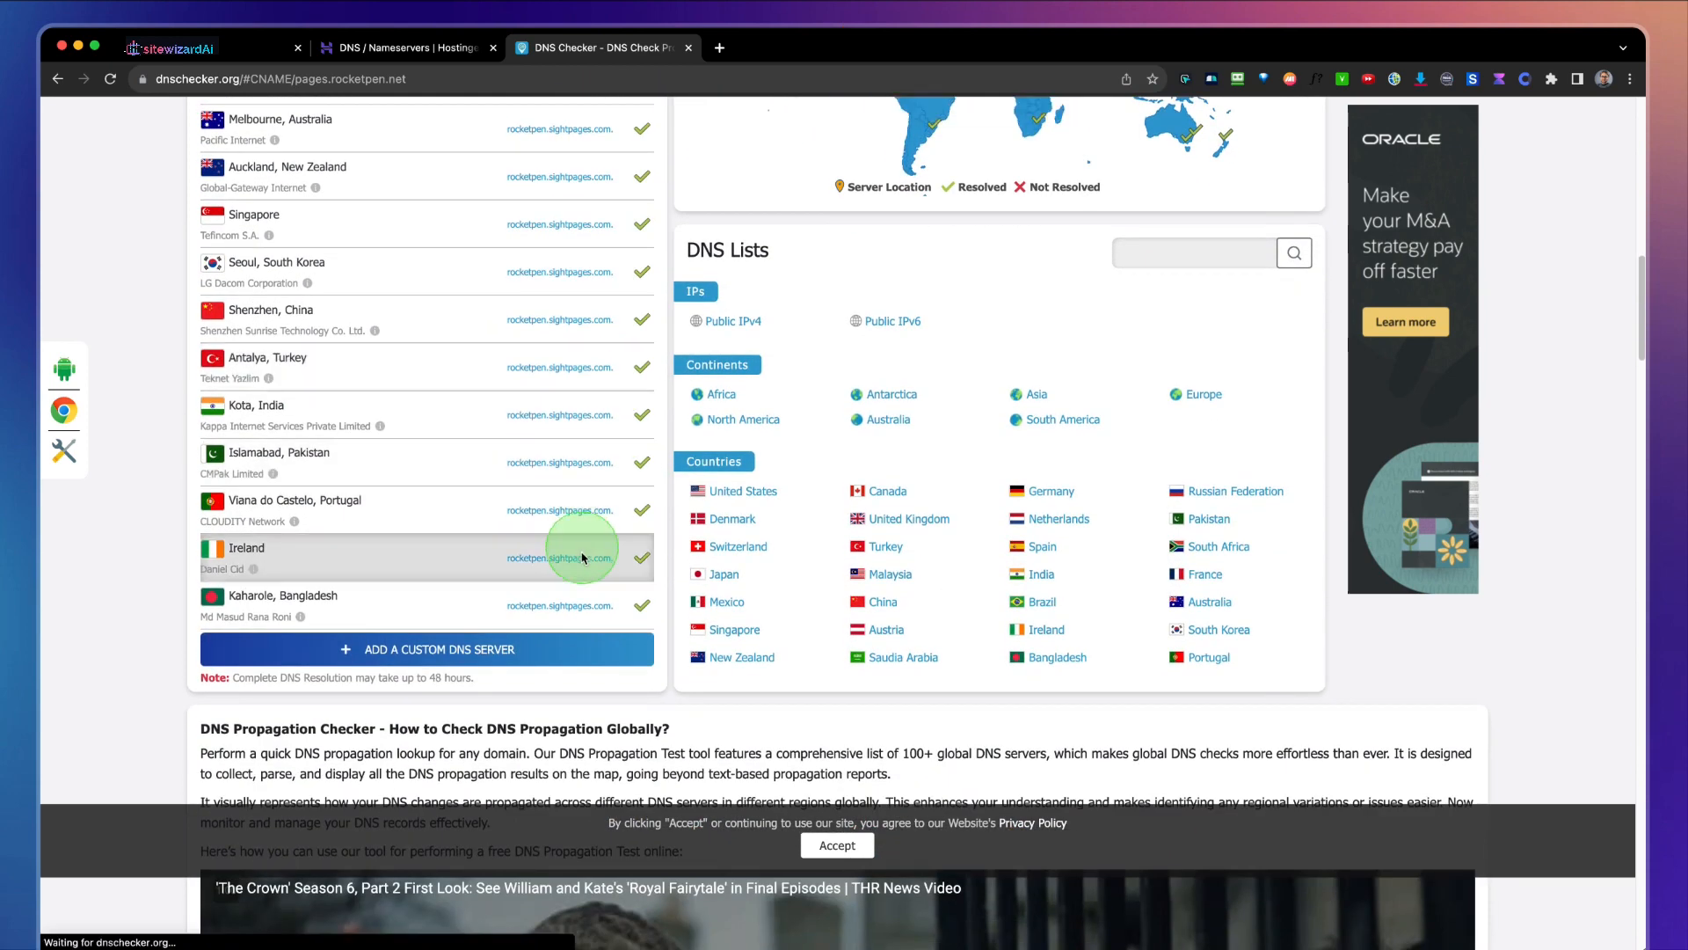
pyautogui.scroll(3, 573, 585)
pyautogui.scroll(6, 571, 586)
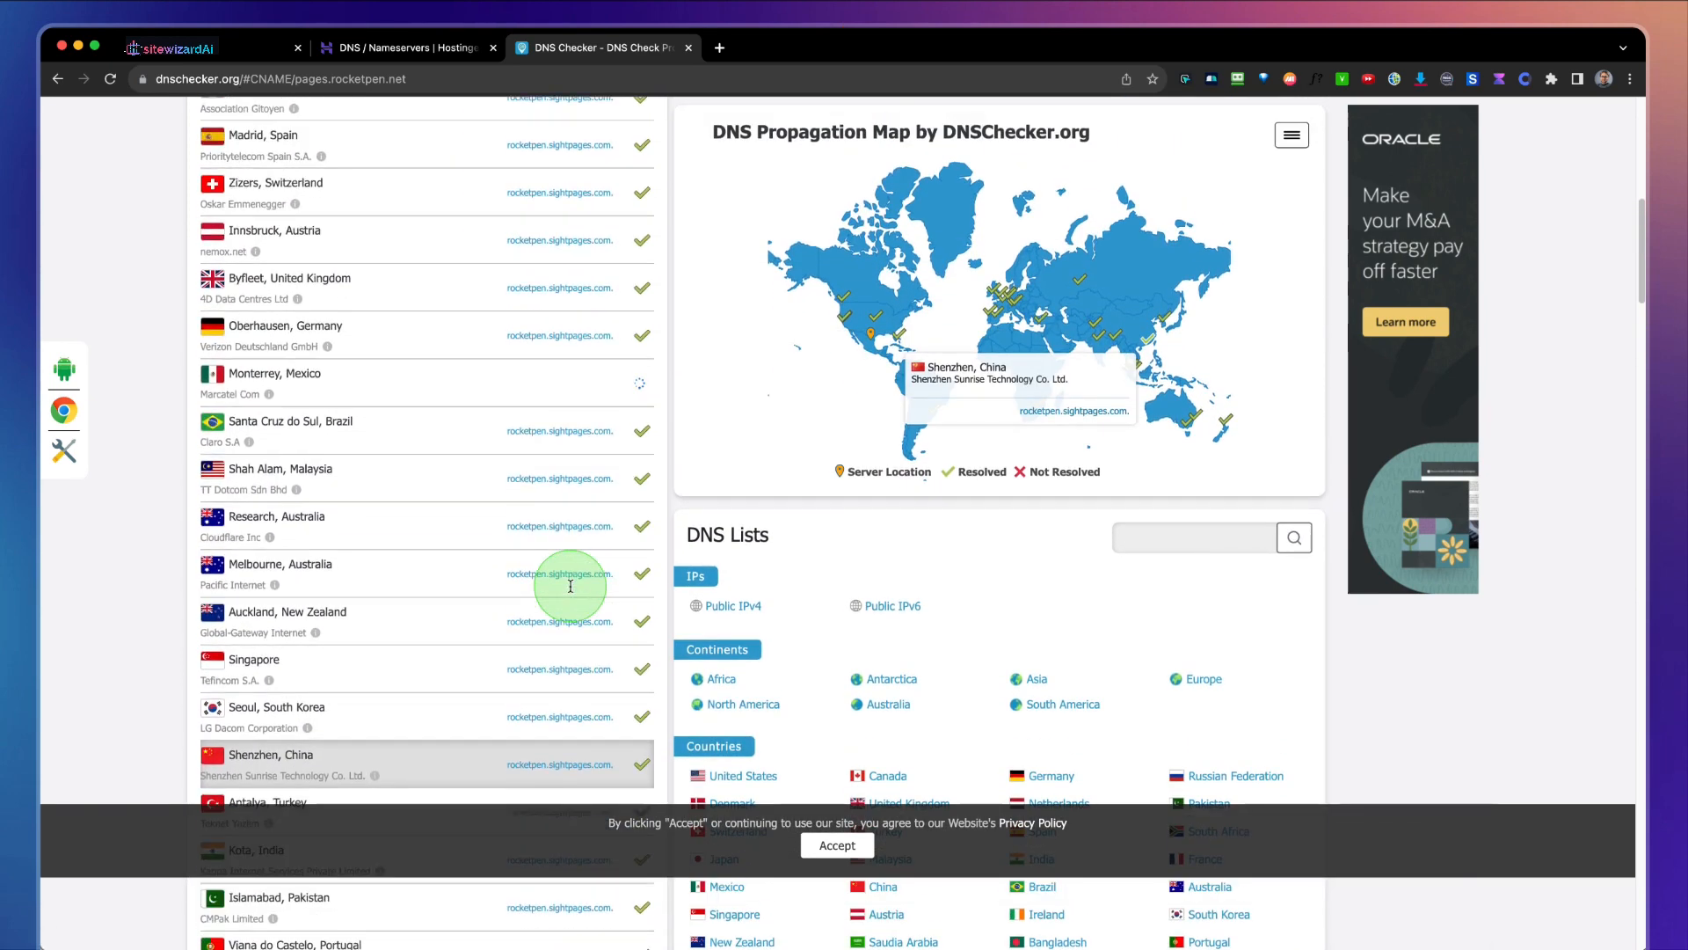
pyautogui.scroll(4, 571, 598)
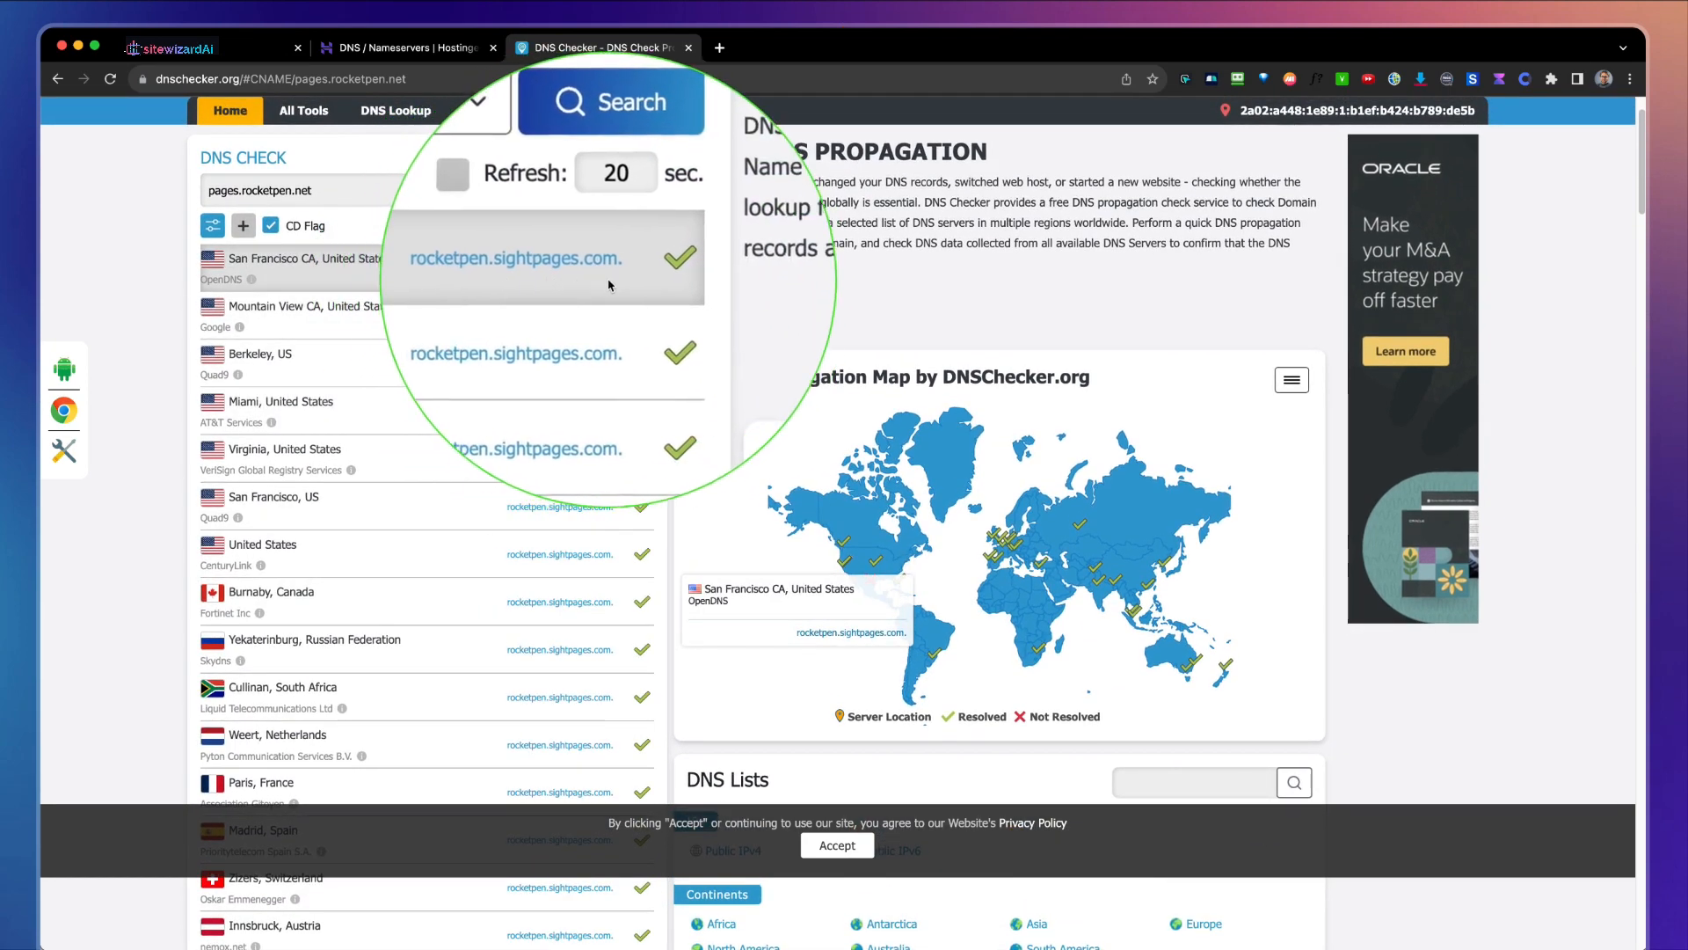
pyautogui.scroll(-7, 637, 334)
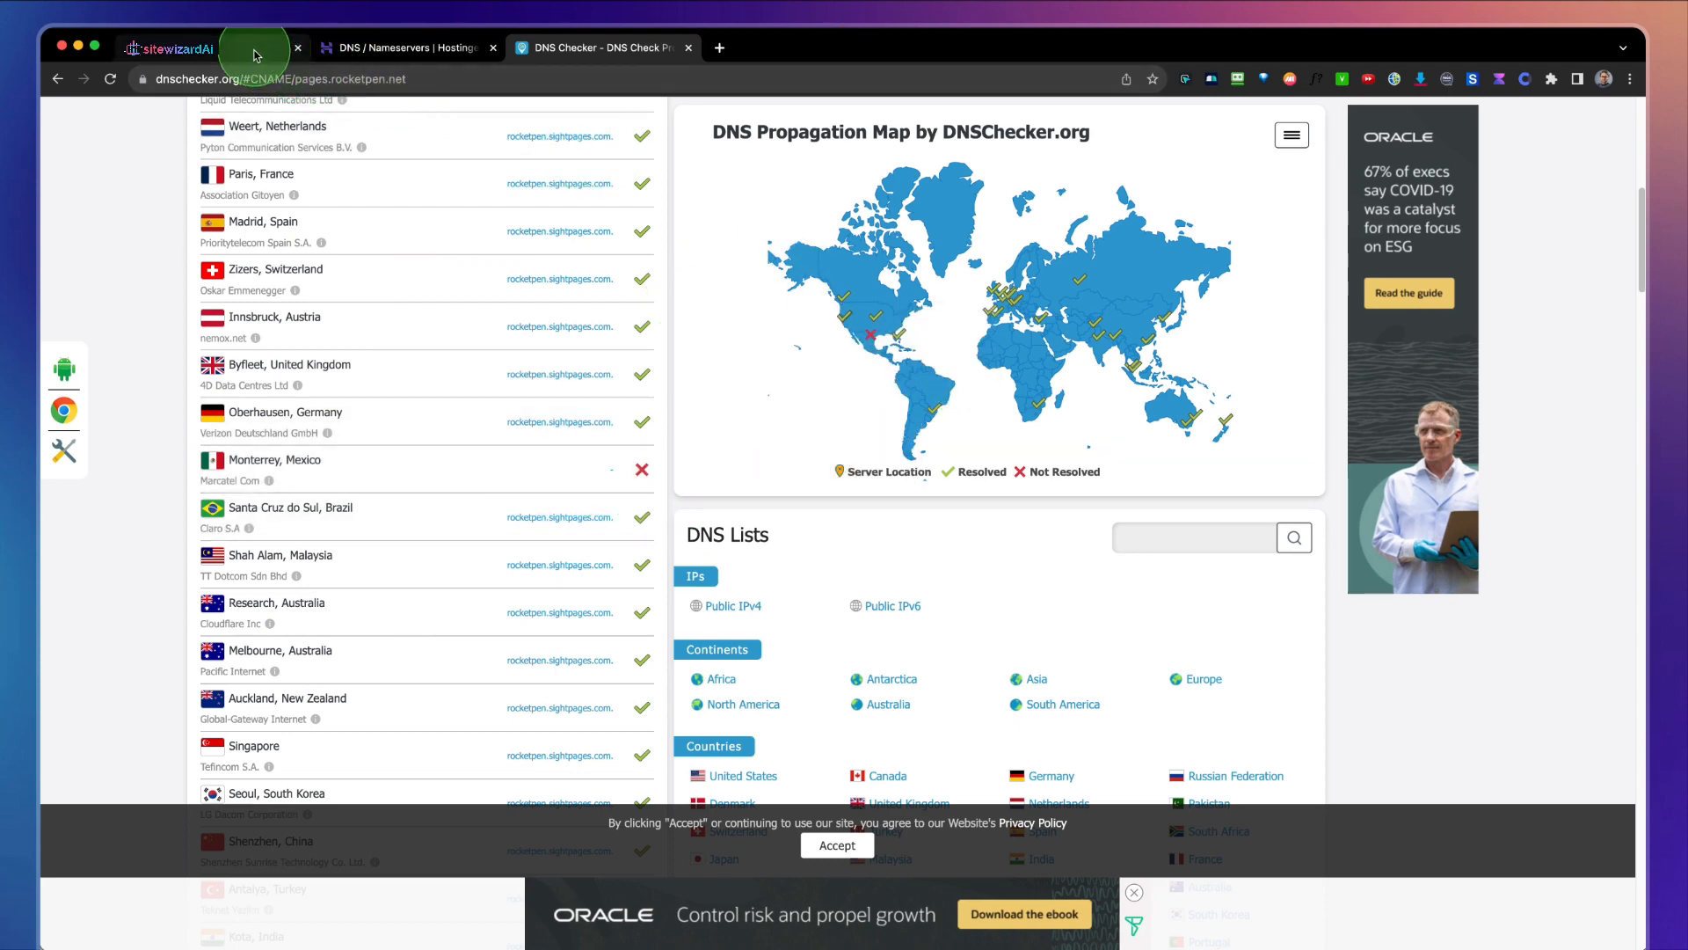
# Return to SiteWizard AI, dismiss the custom domain instructions, and open the Coffee Bar Website page in the editor.
pyautogui.click(256, 56)
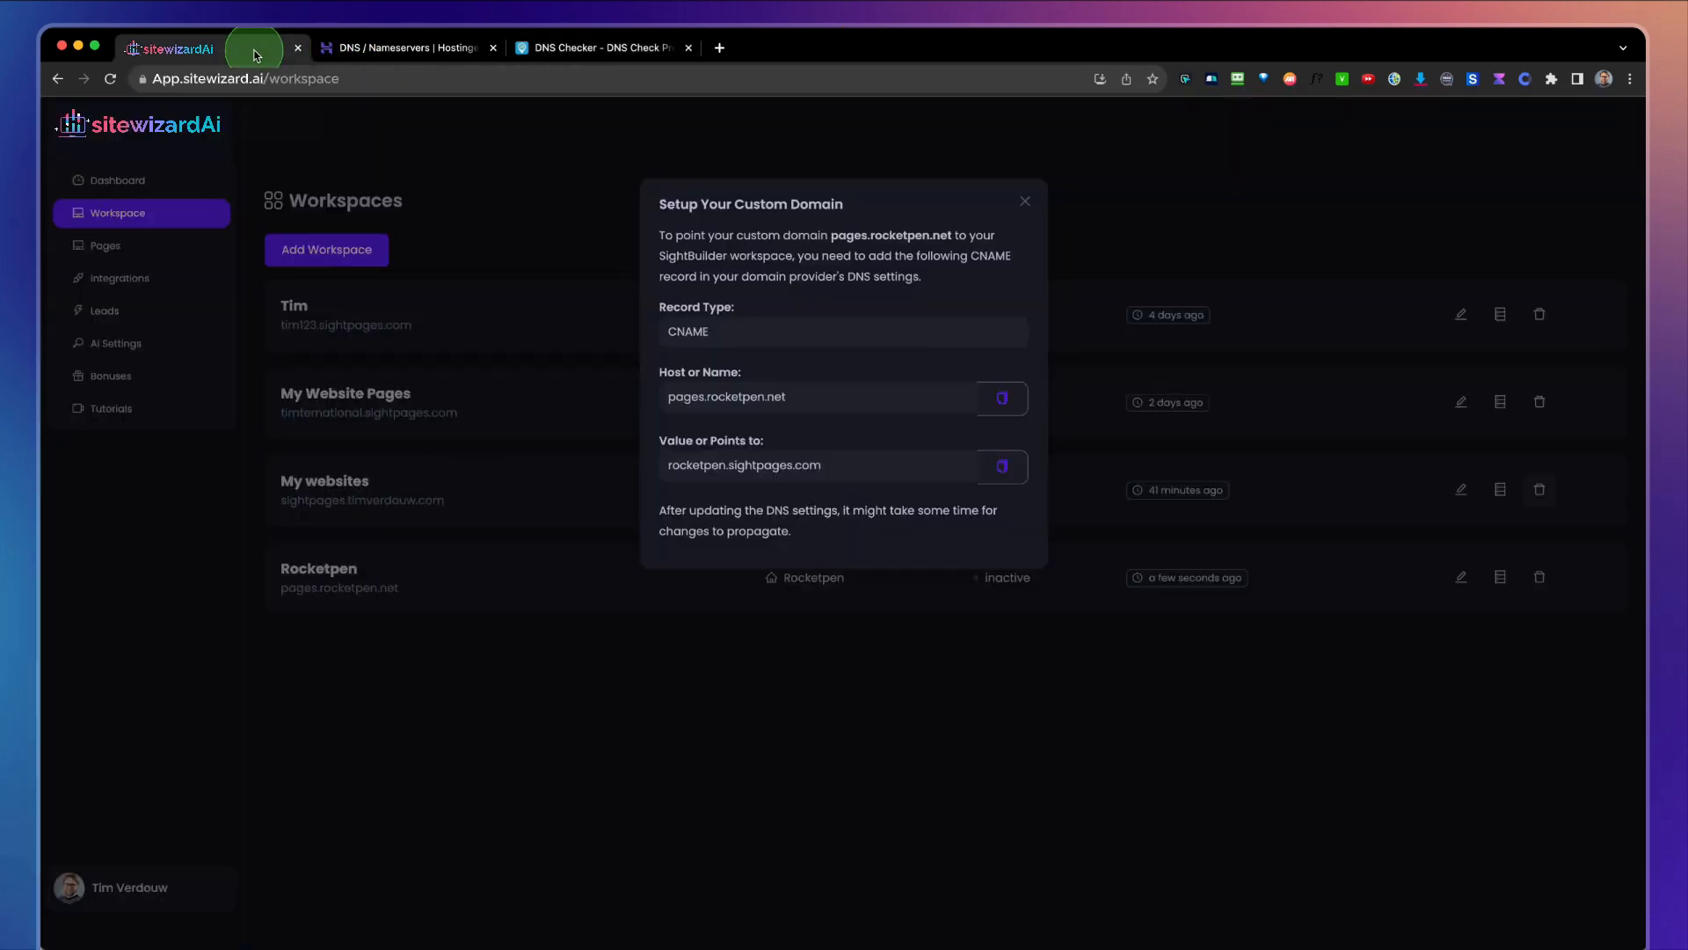
pyautogui.click(1023, 203)
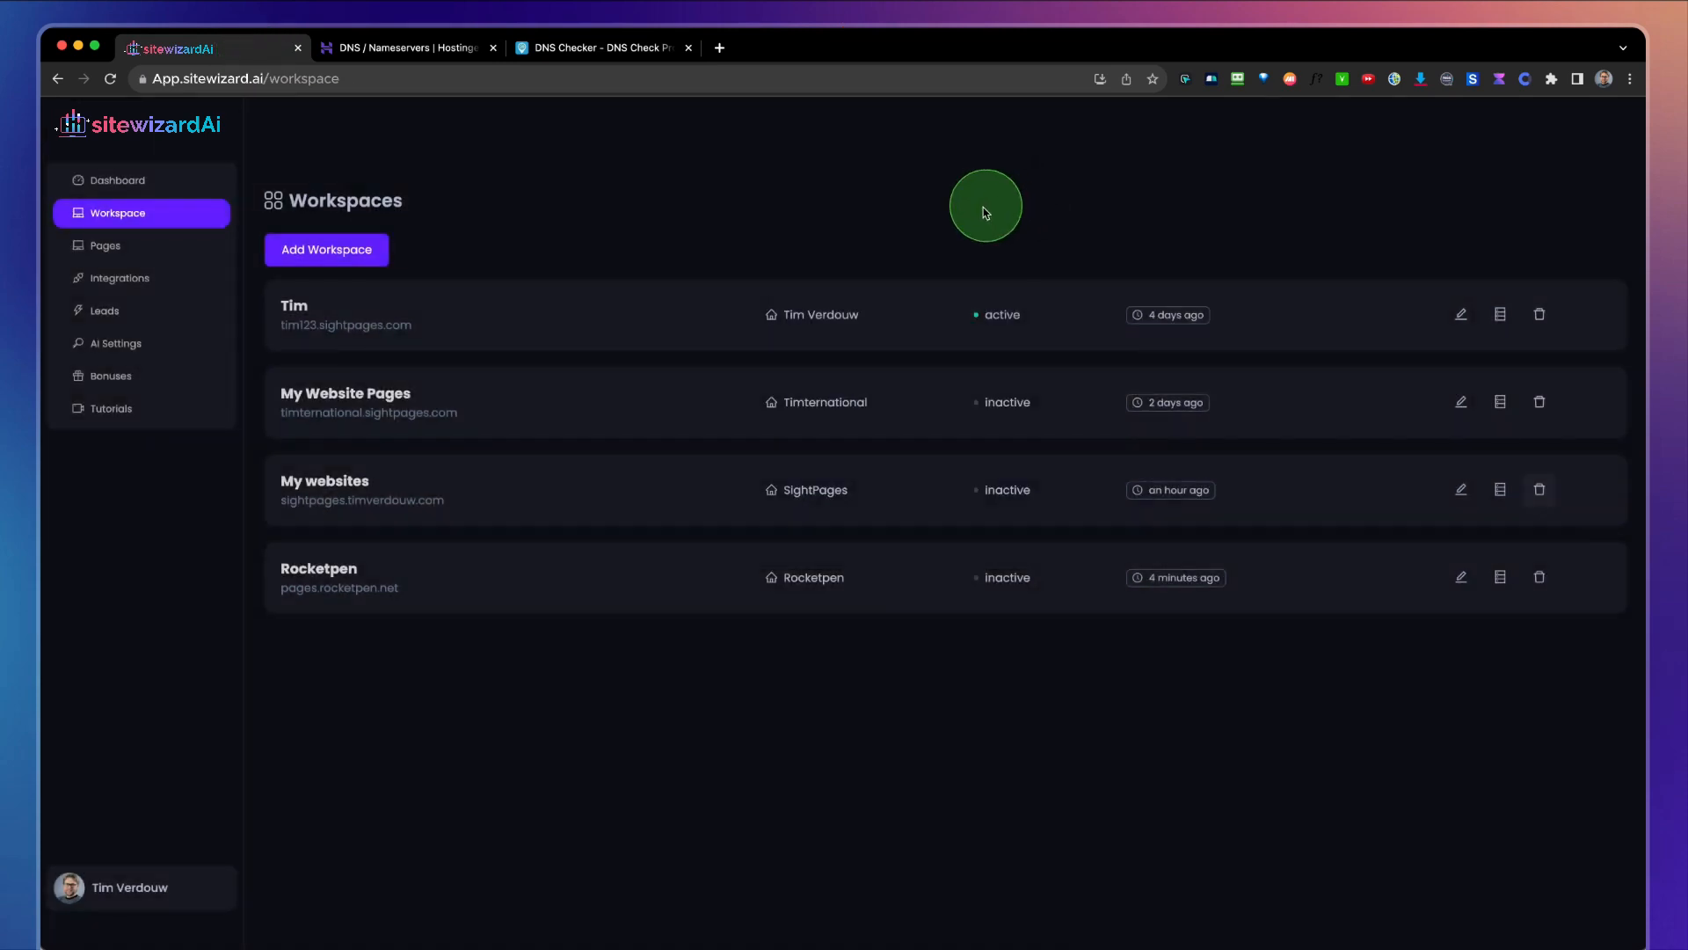
pyautogui.click(110, 252)
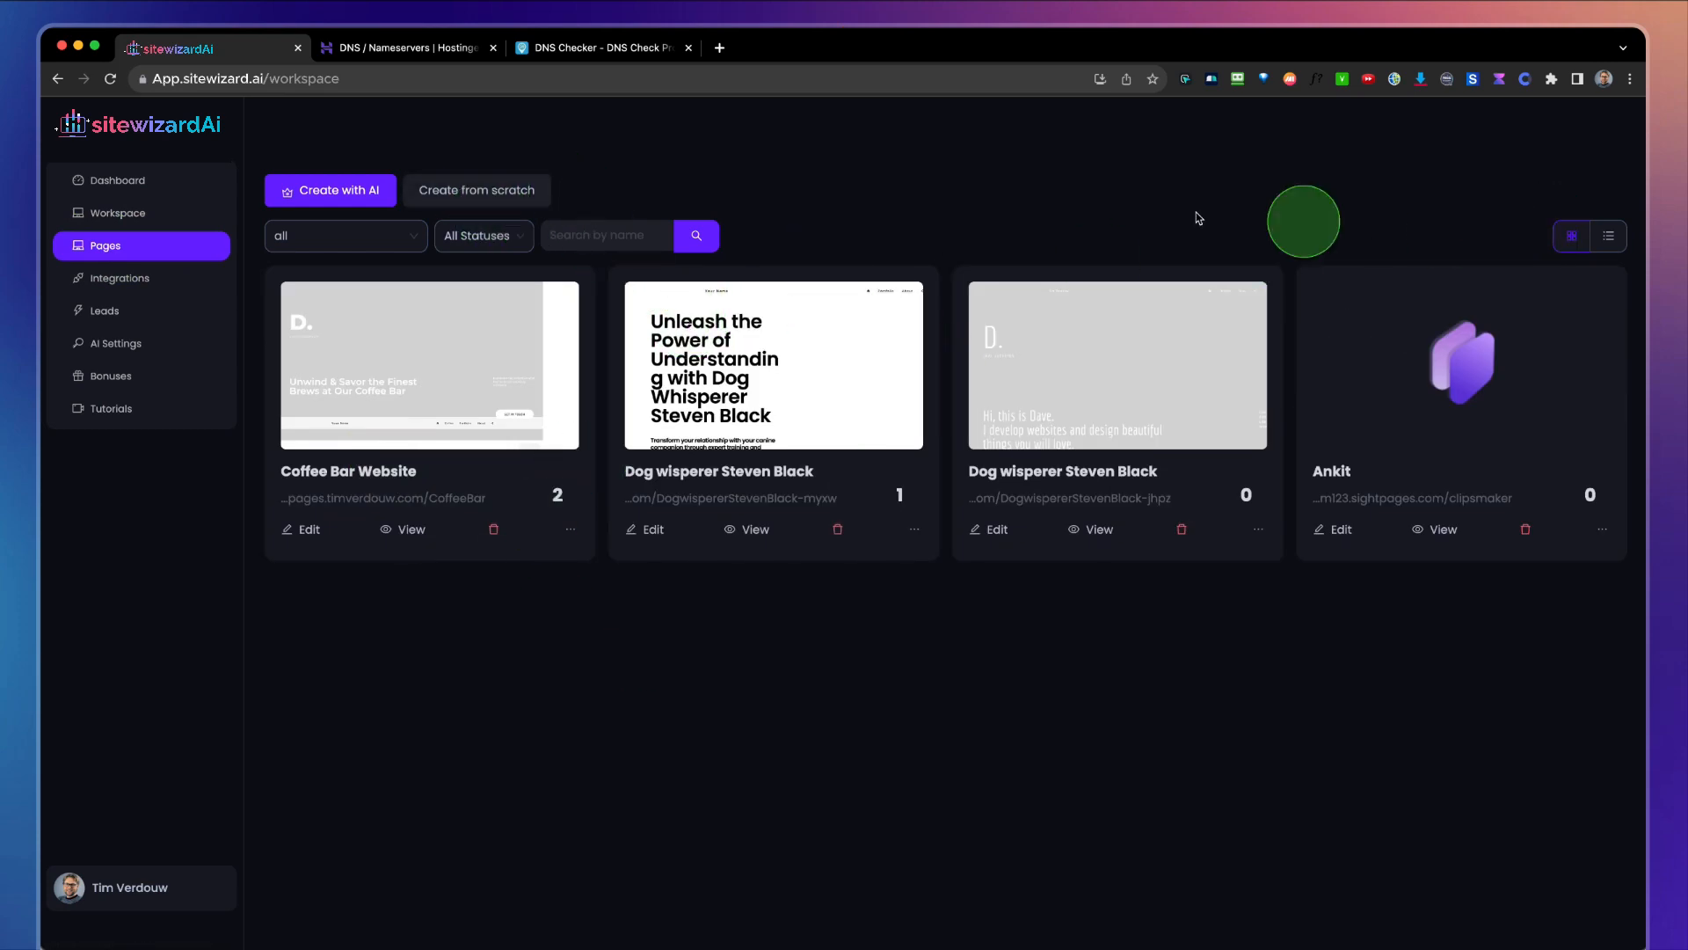
pyautogui.click(300, 532)
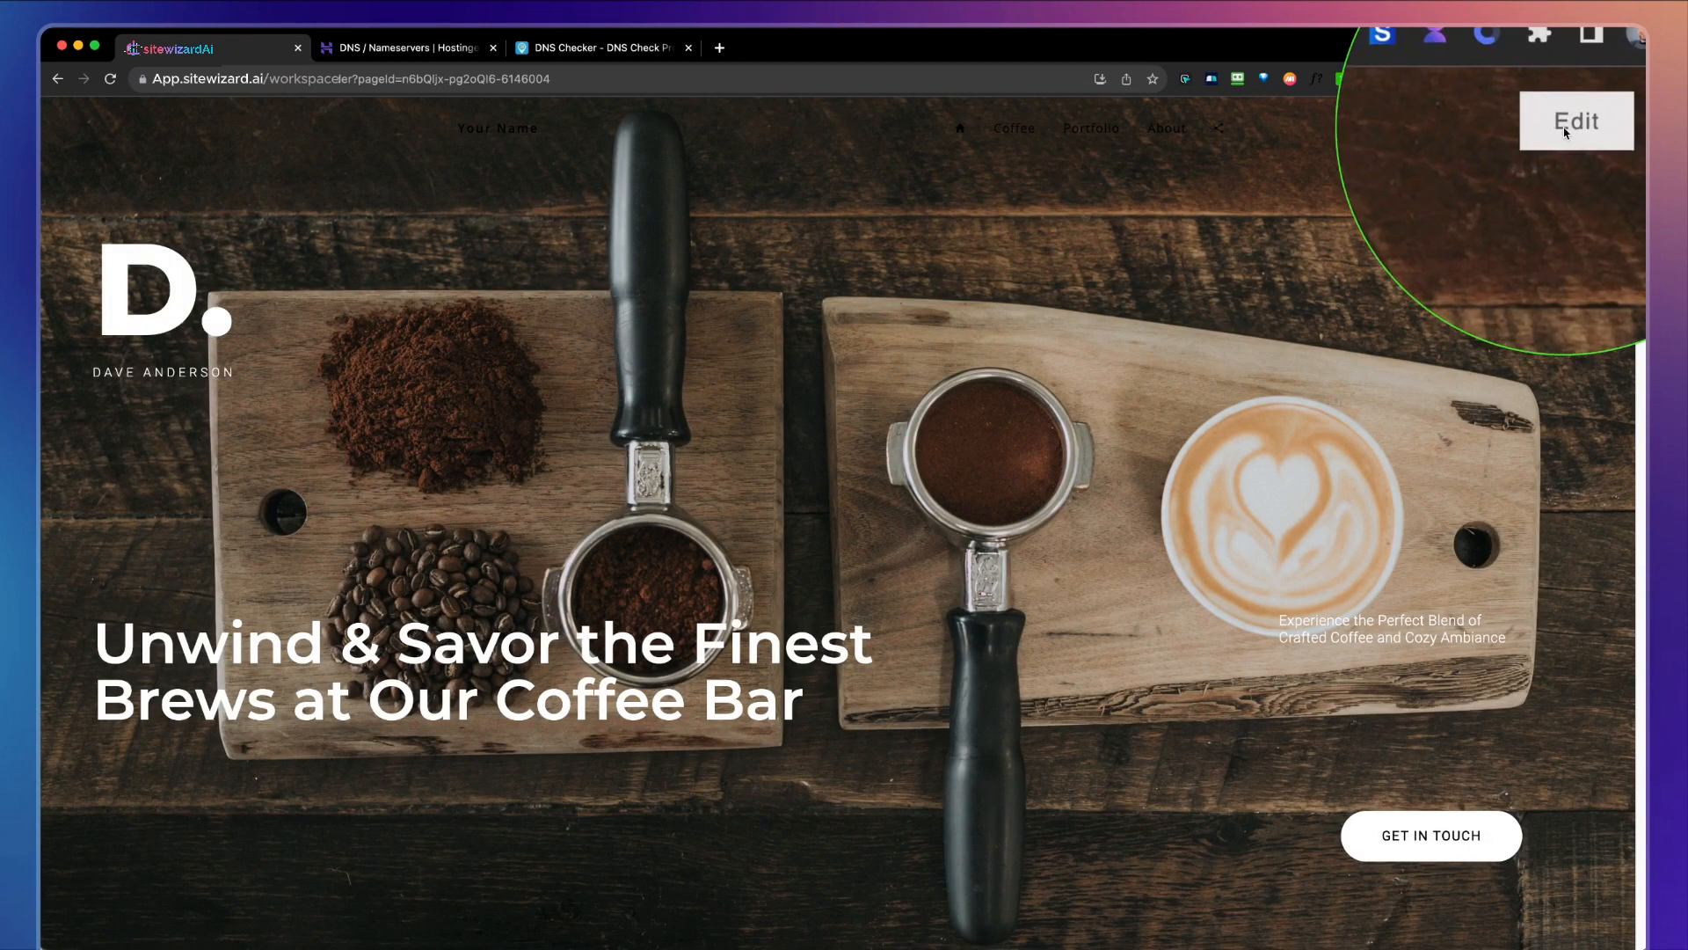
pyautogui.click(1567, 128)
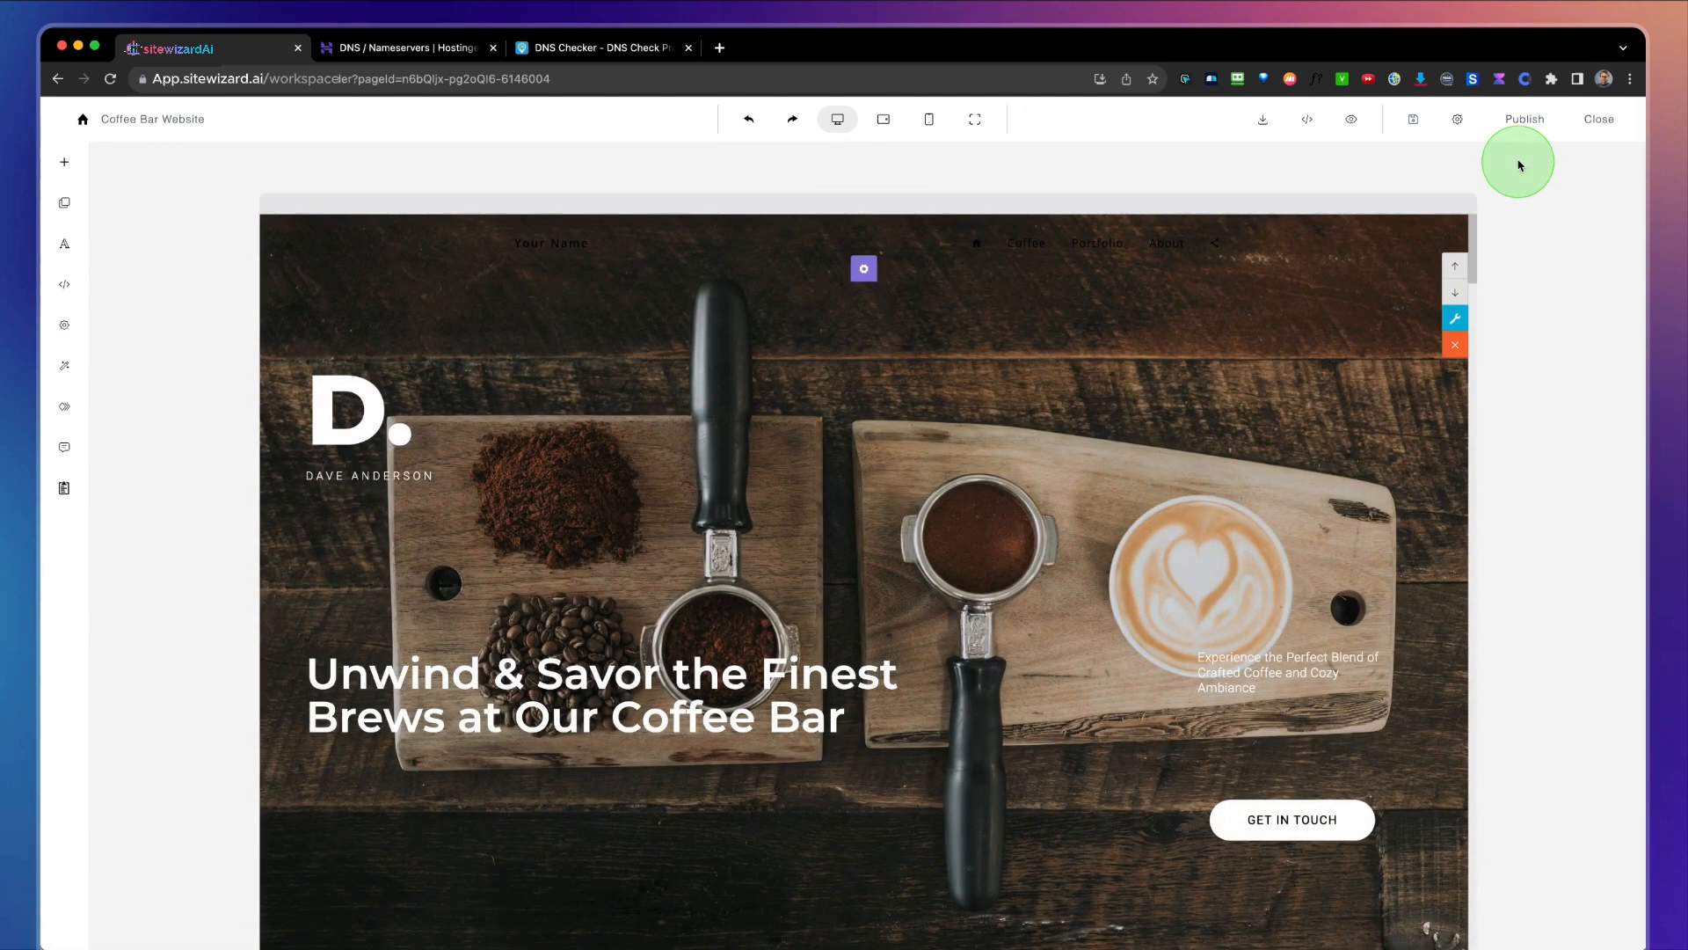
# Open the Coffee Bar page's publish settings and assign the page to the pages.rocketpen.net (Rocketpen) workspace.
pyautogui.click(1516, 128)
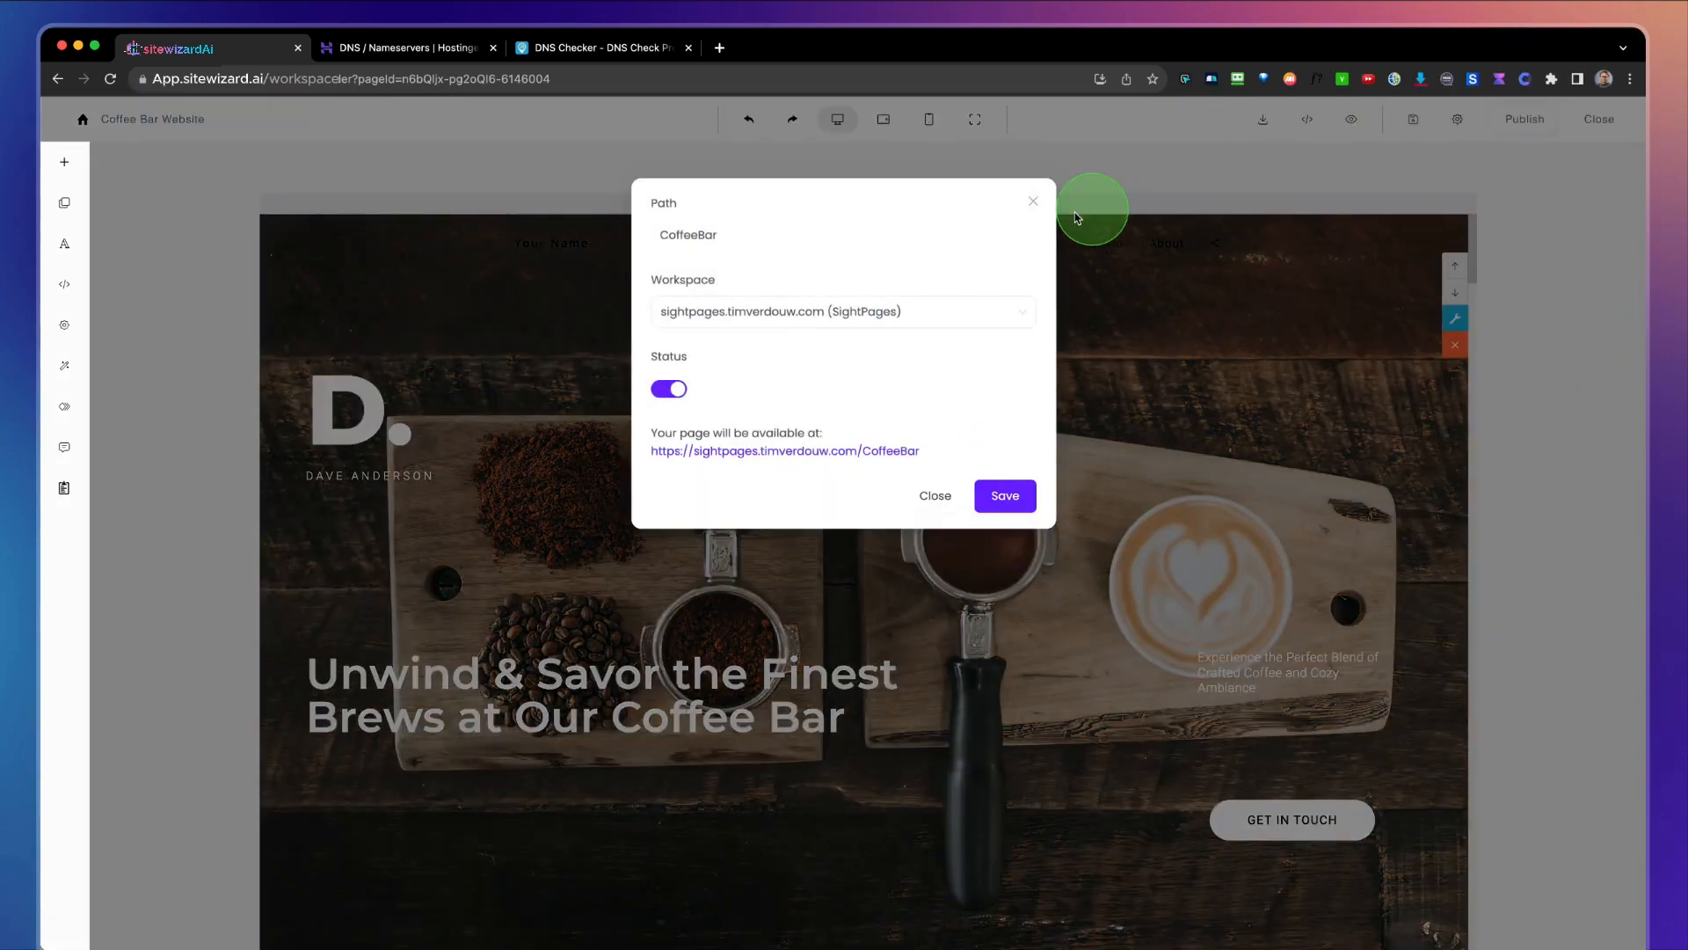
pyautogui.click(756, 315)
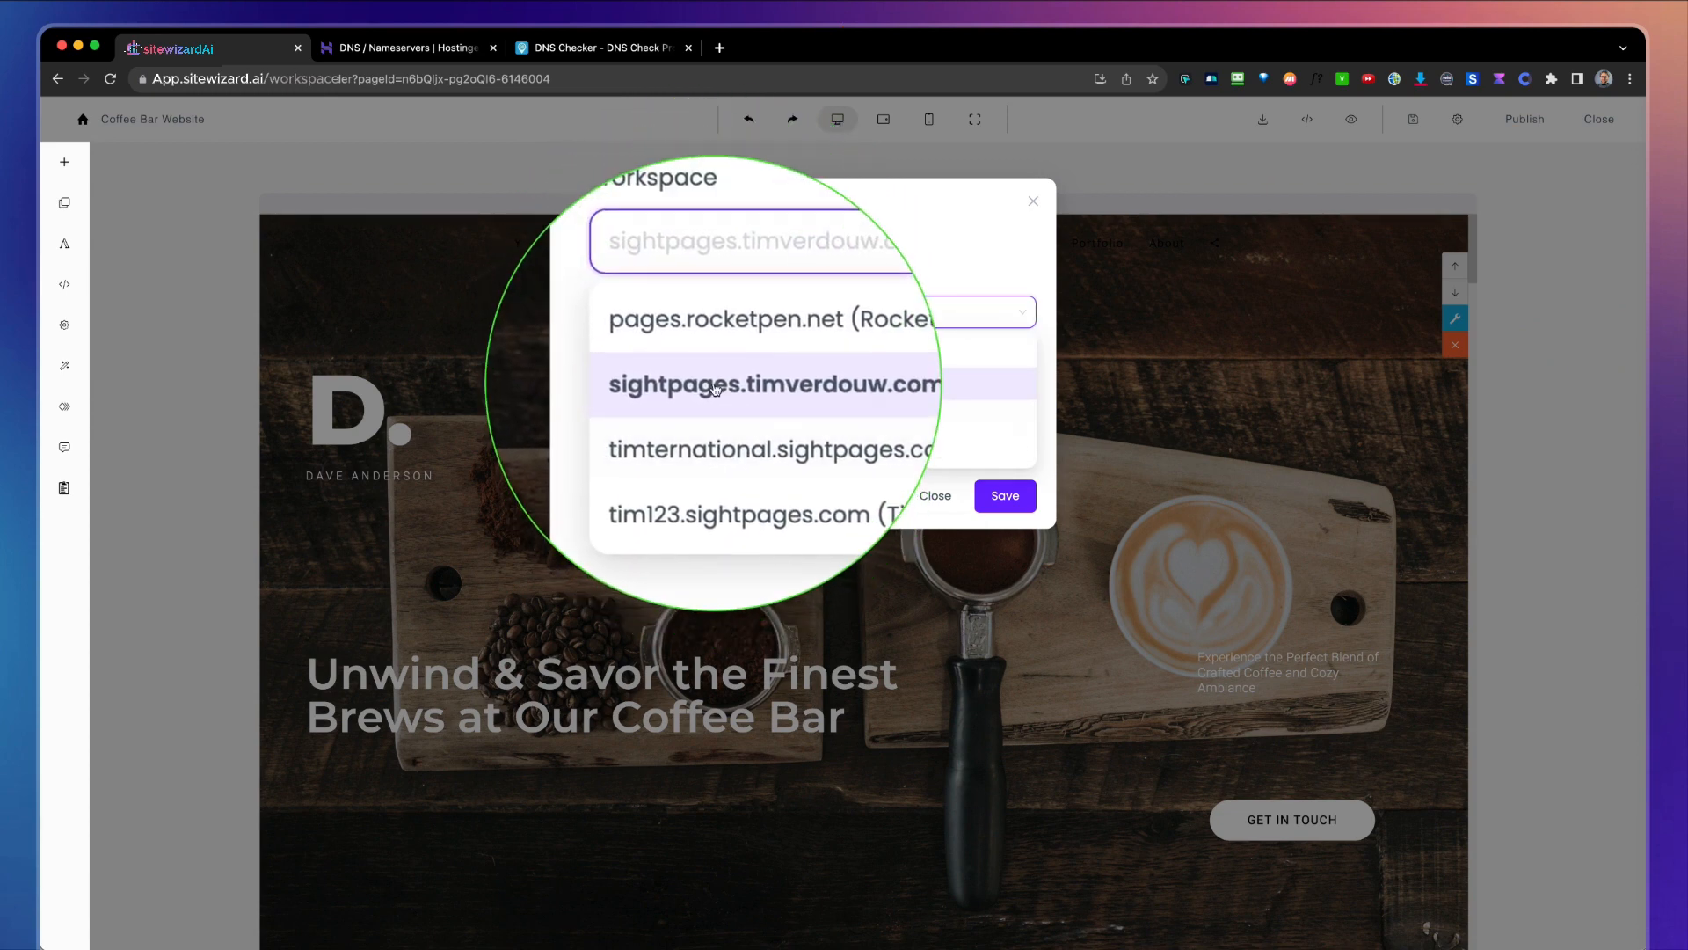
pyautogui.click(750, 356)
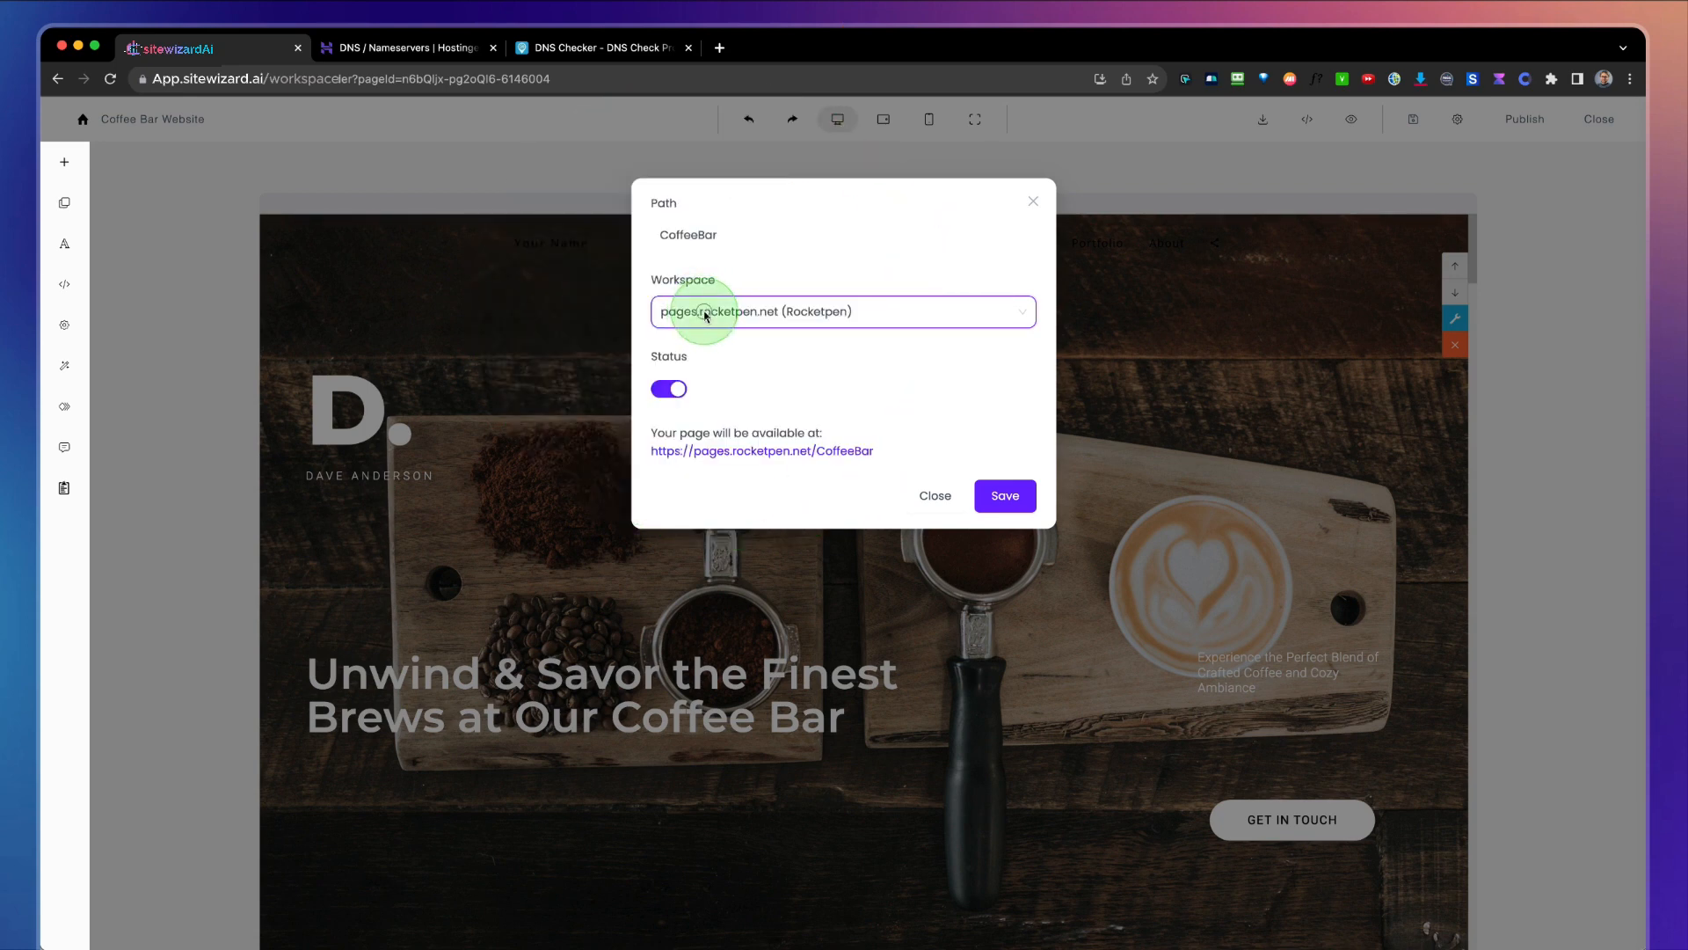
pyautogui.click(712, 312)
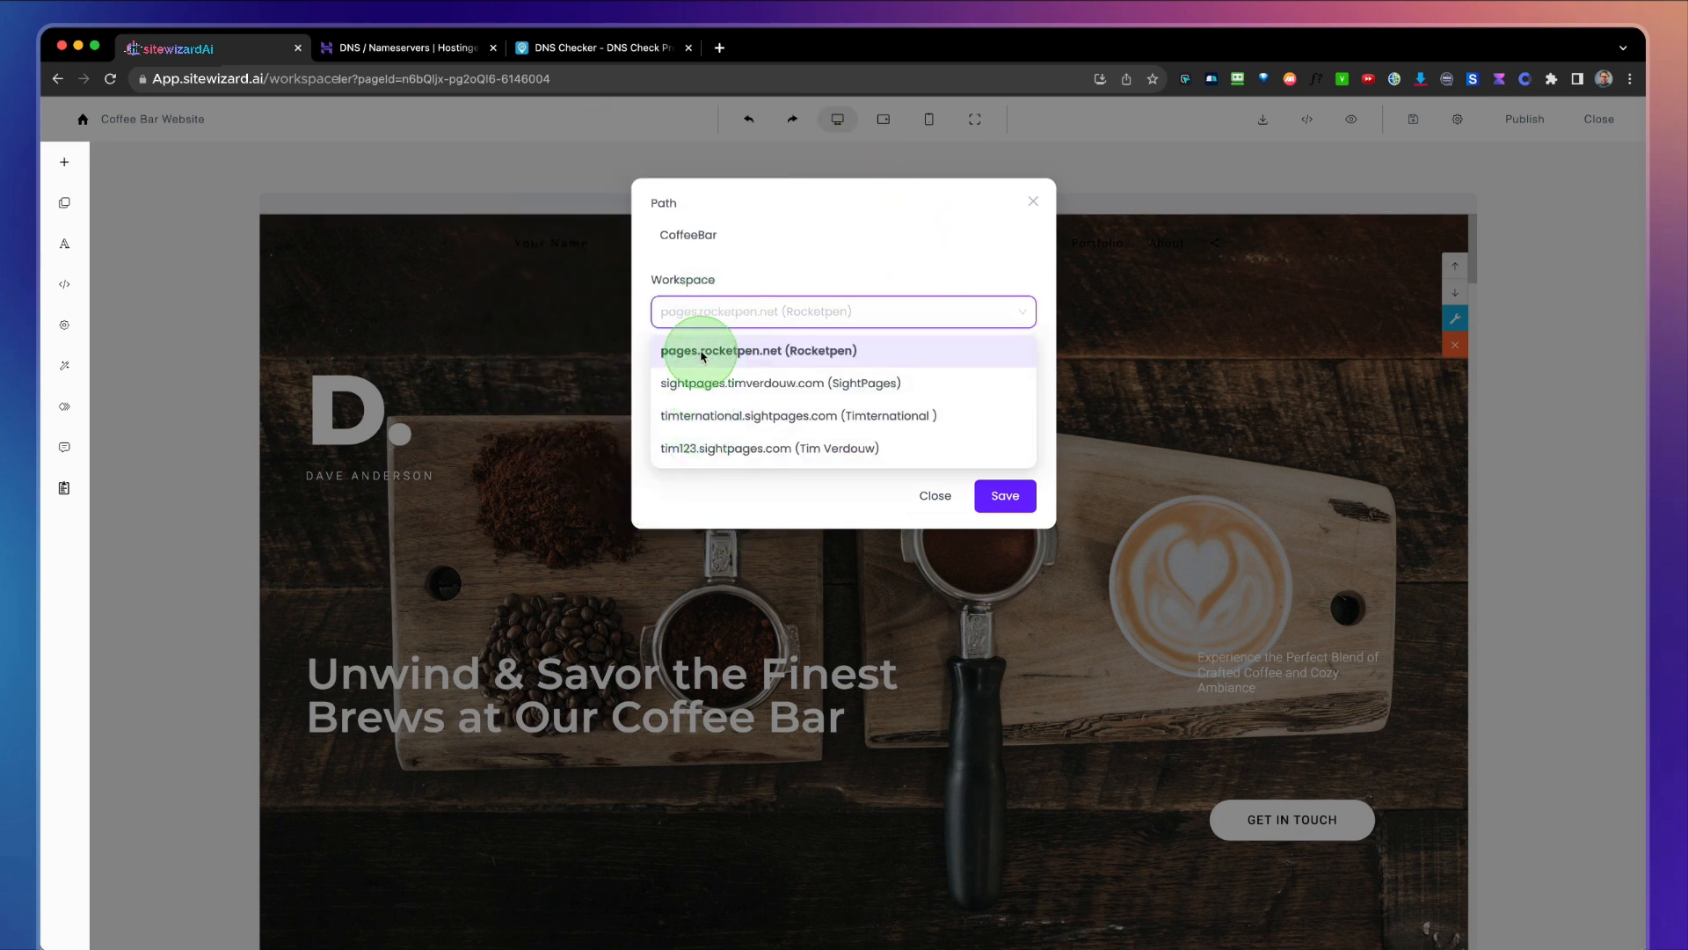
pyautogui.click(704, 356)
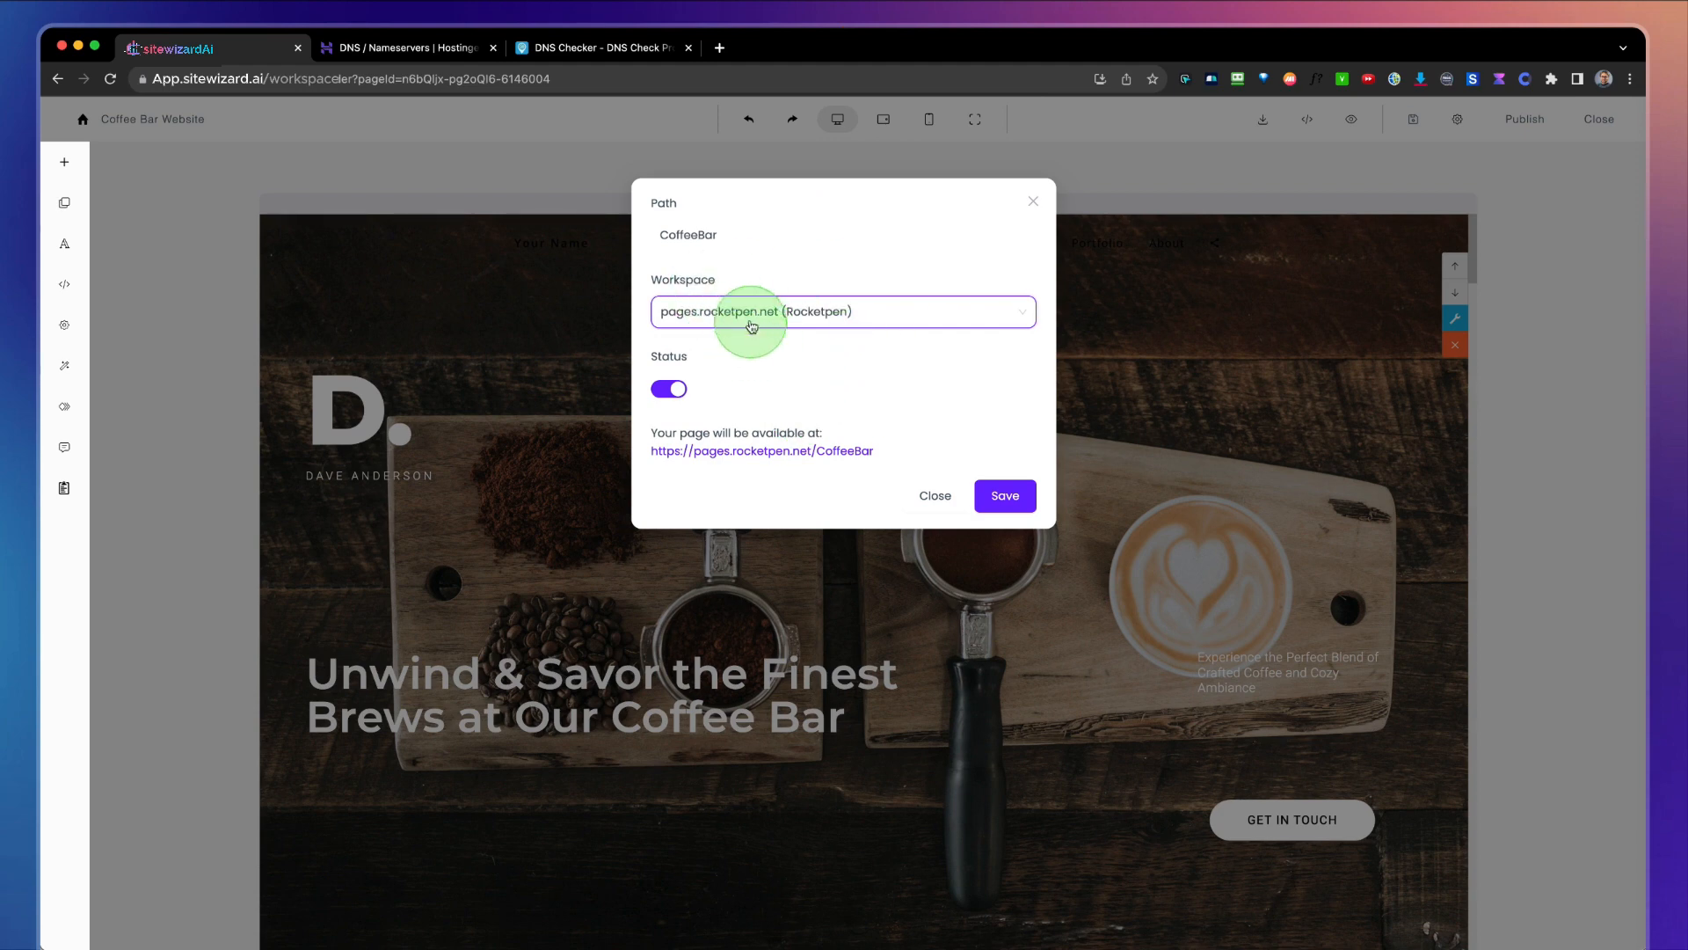
# Set the page path to coffeeBar, then copy the page's full address and save the publish settings.
pyautogui.click(673, 243)
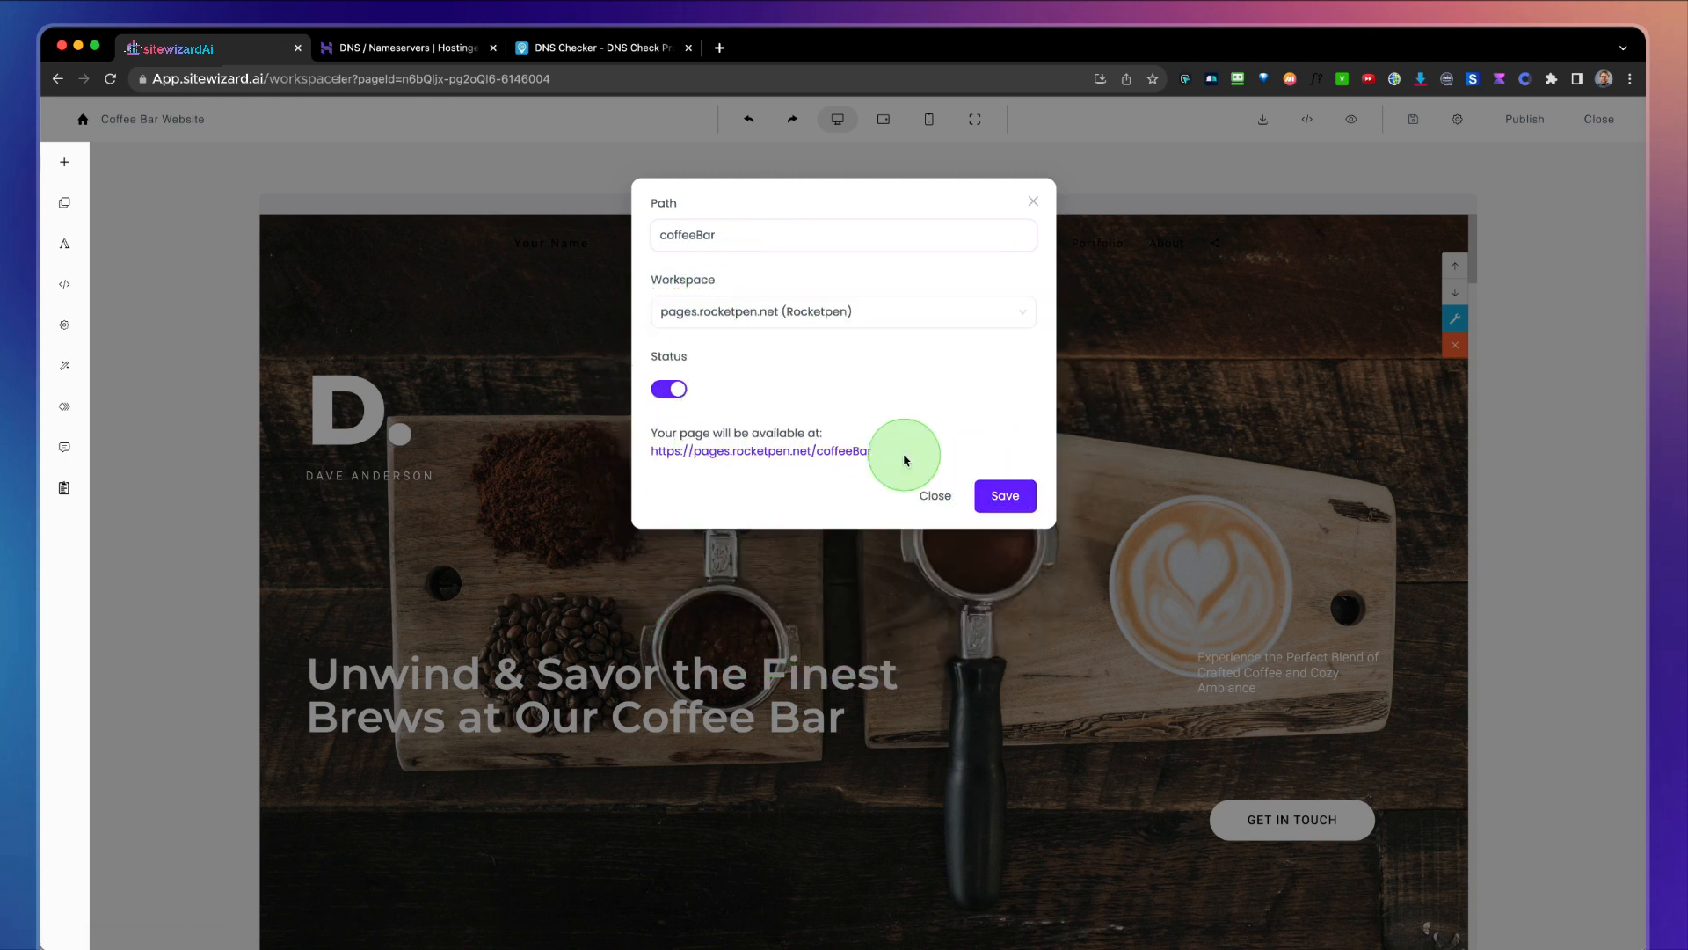
pyautogui.moveTo(905, 452); pyautogui.dragTo(724, 455)
pyautogui.click(991, 497)
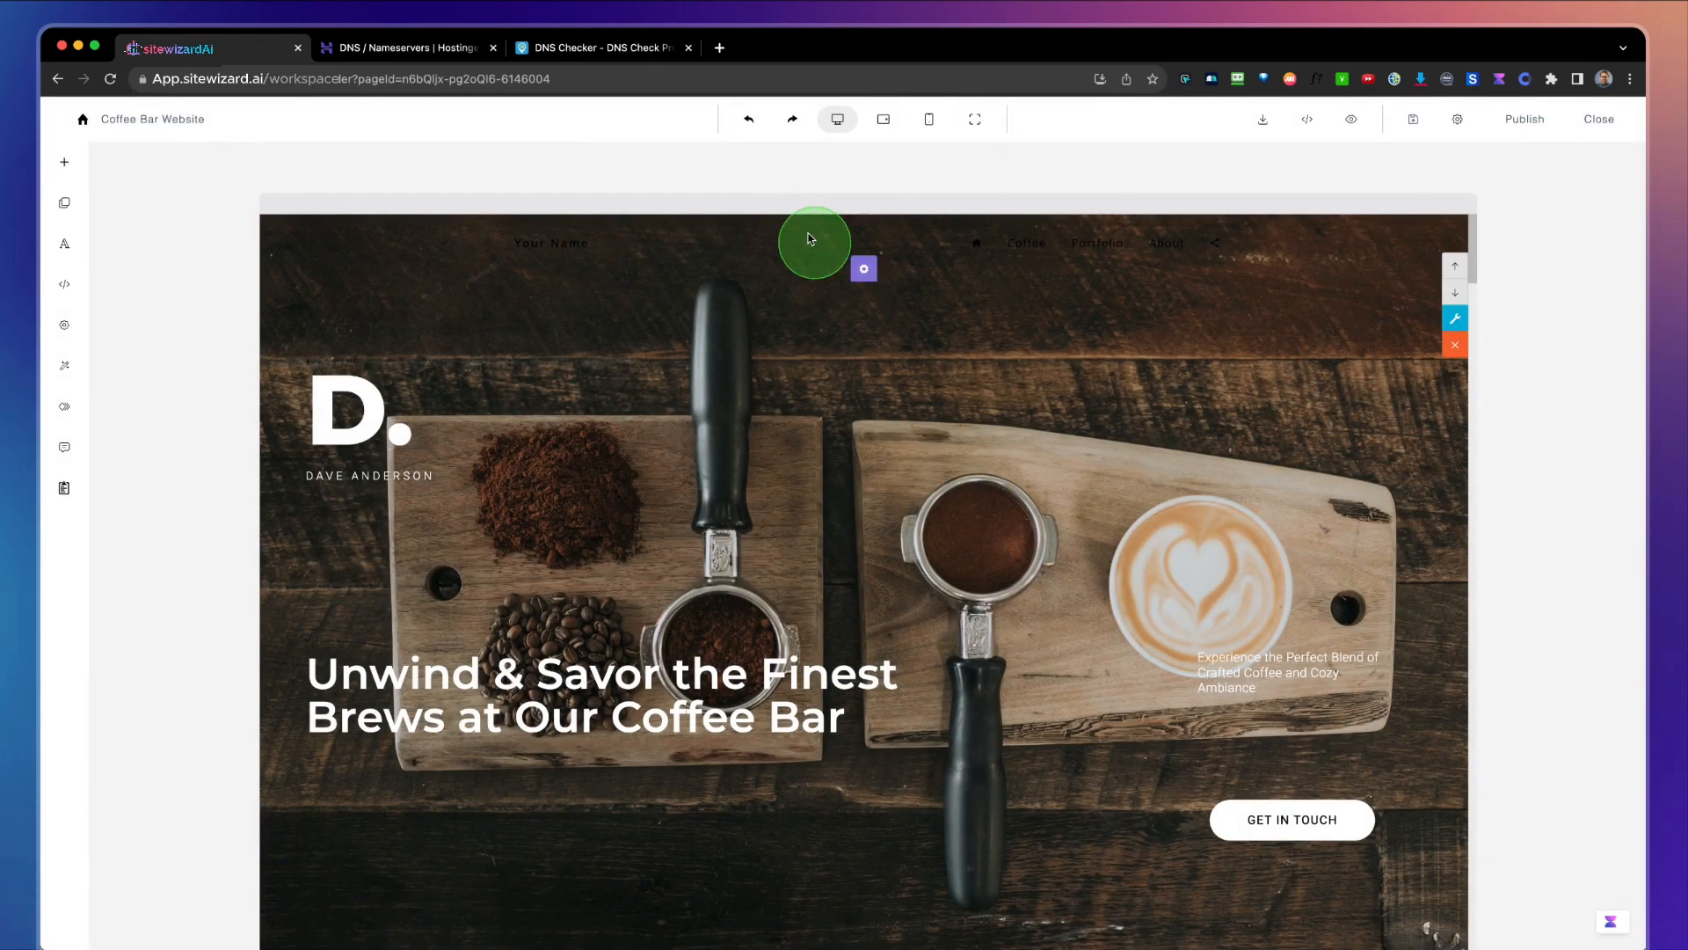
pyautogui.click(681, 80)
pyautogui.press('BackSpace')
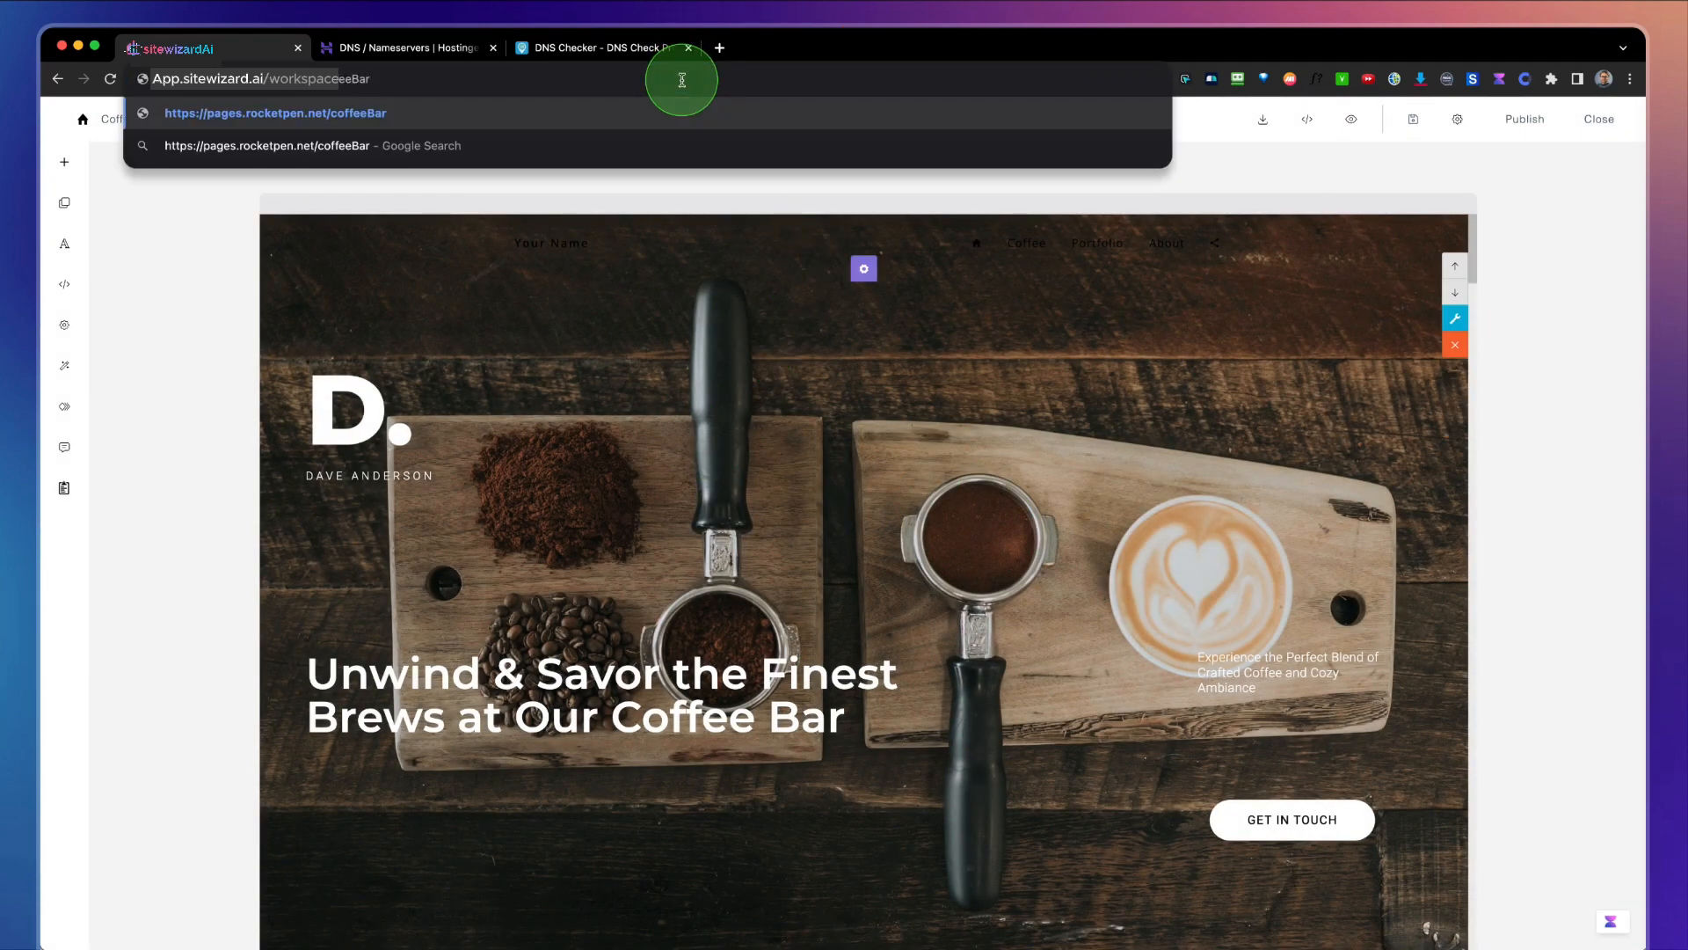
pyautogui.press('Return')
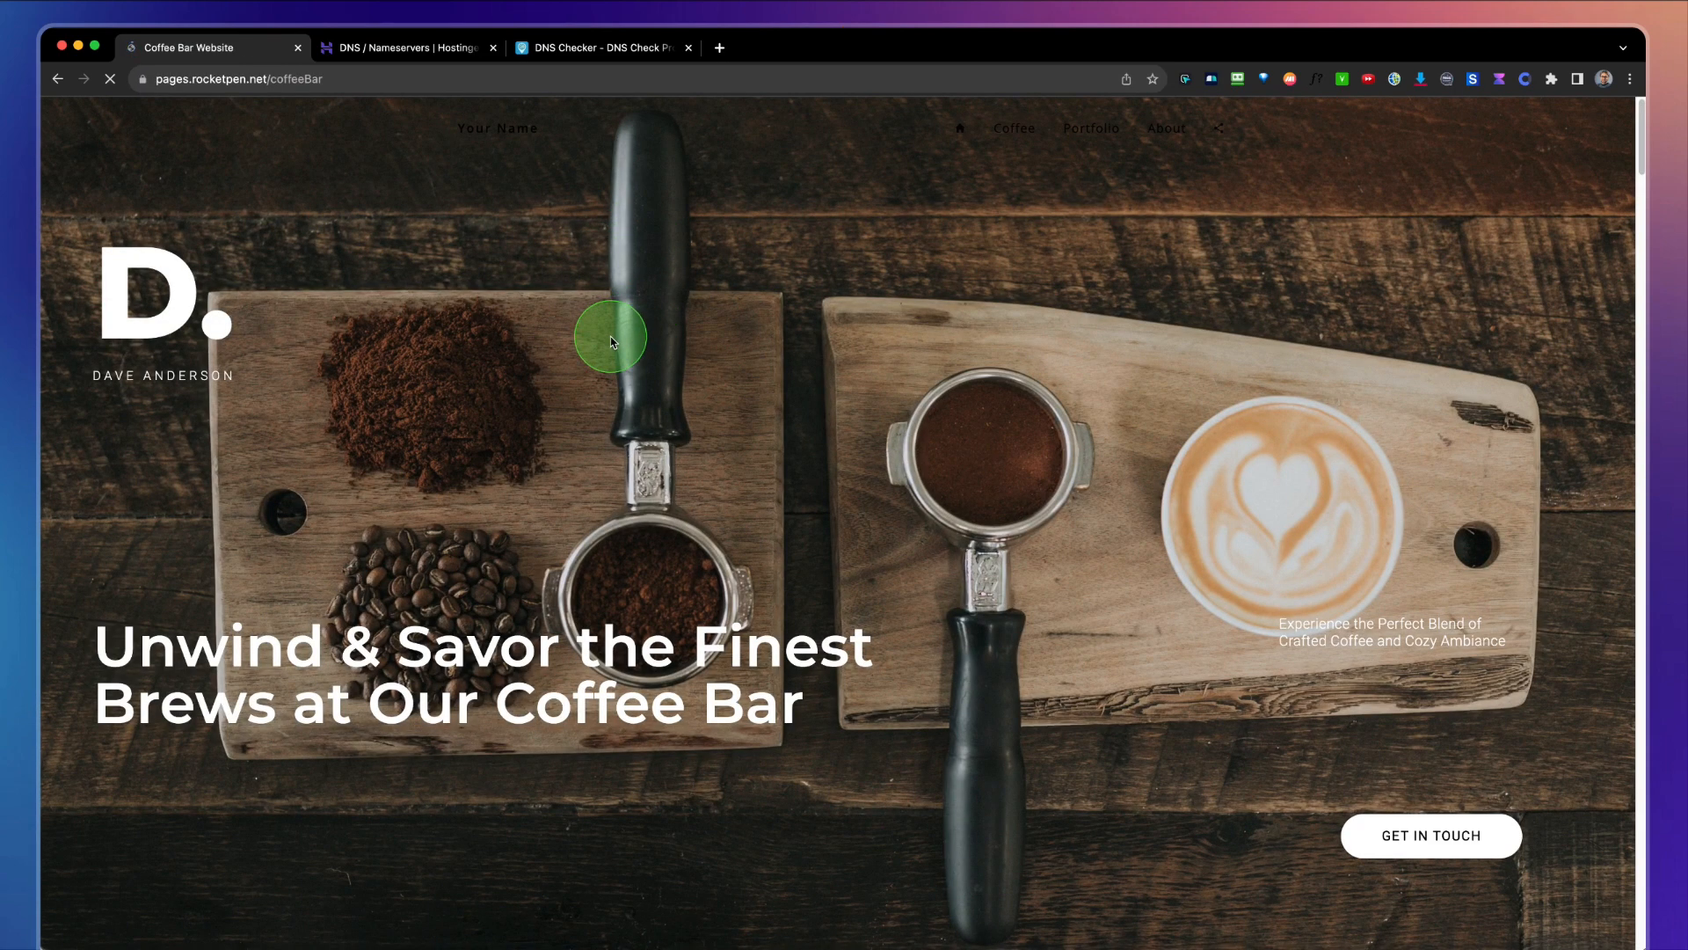
pyautogui.scroll(-5, 613, 342)
pyautogui.scroll(-15, 611, 337)
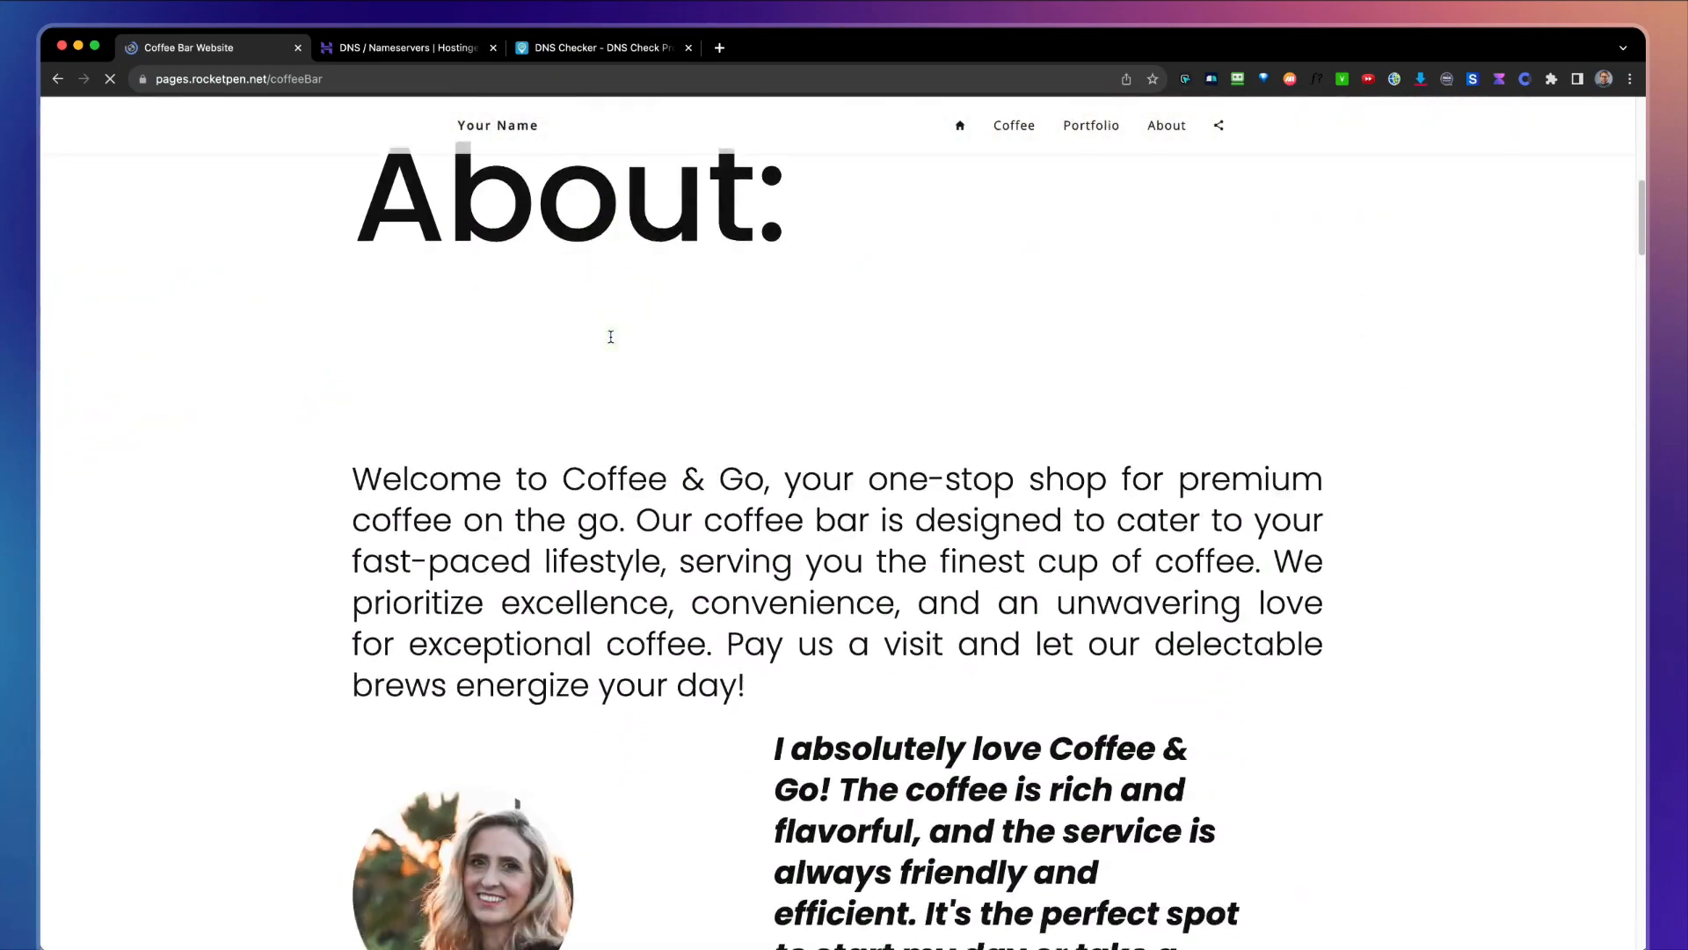
pyautogui.scroll(20, 613, 342)
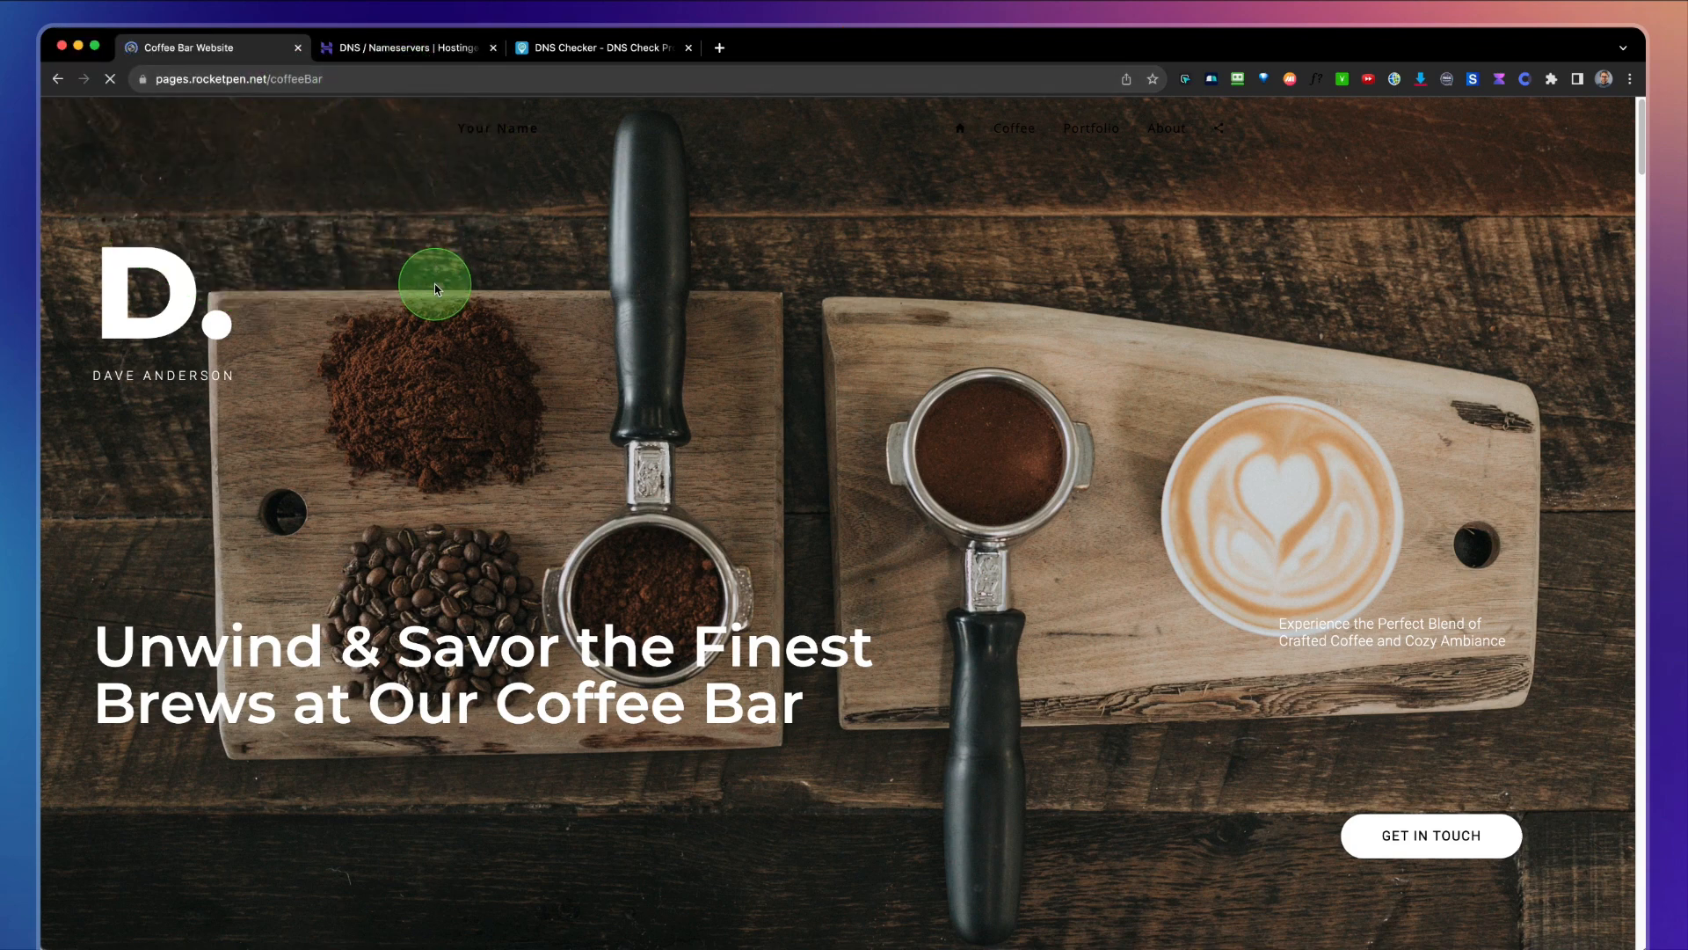
pyautogui.scroll(-5, 435, 283)
pyautogui.scroll(-4, 435, 285)
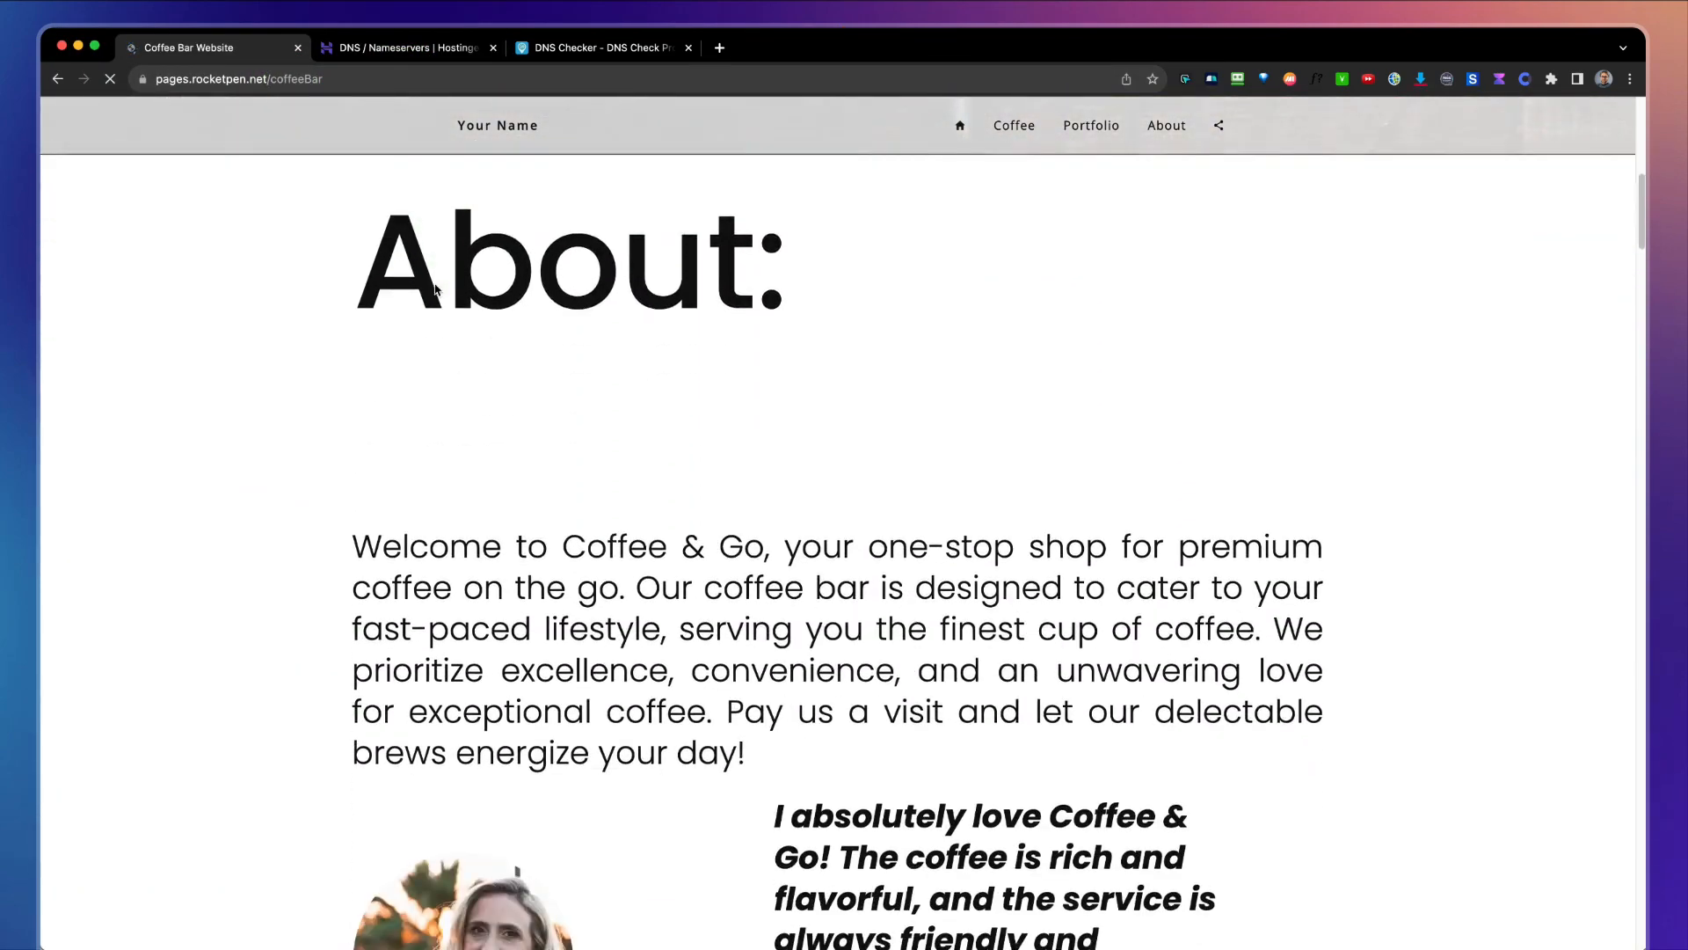
pyautogui.scroll(10, 435, 284)
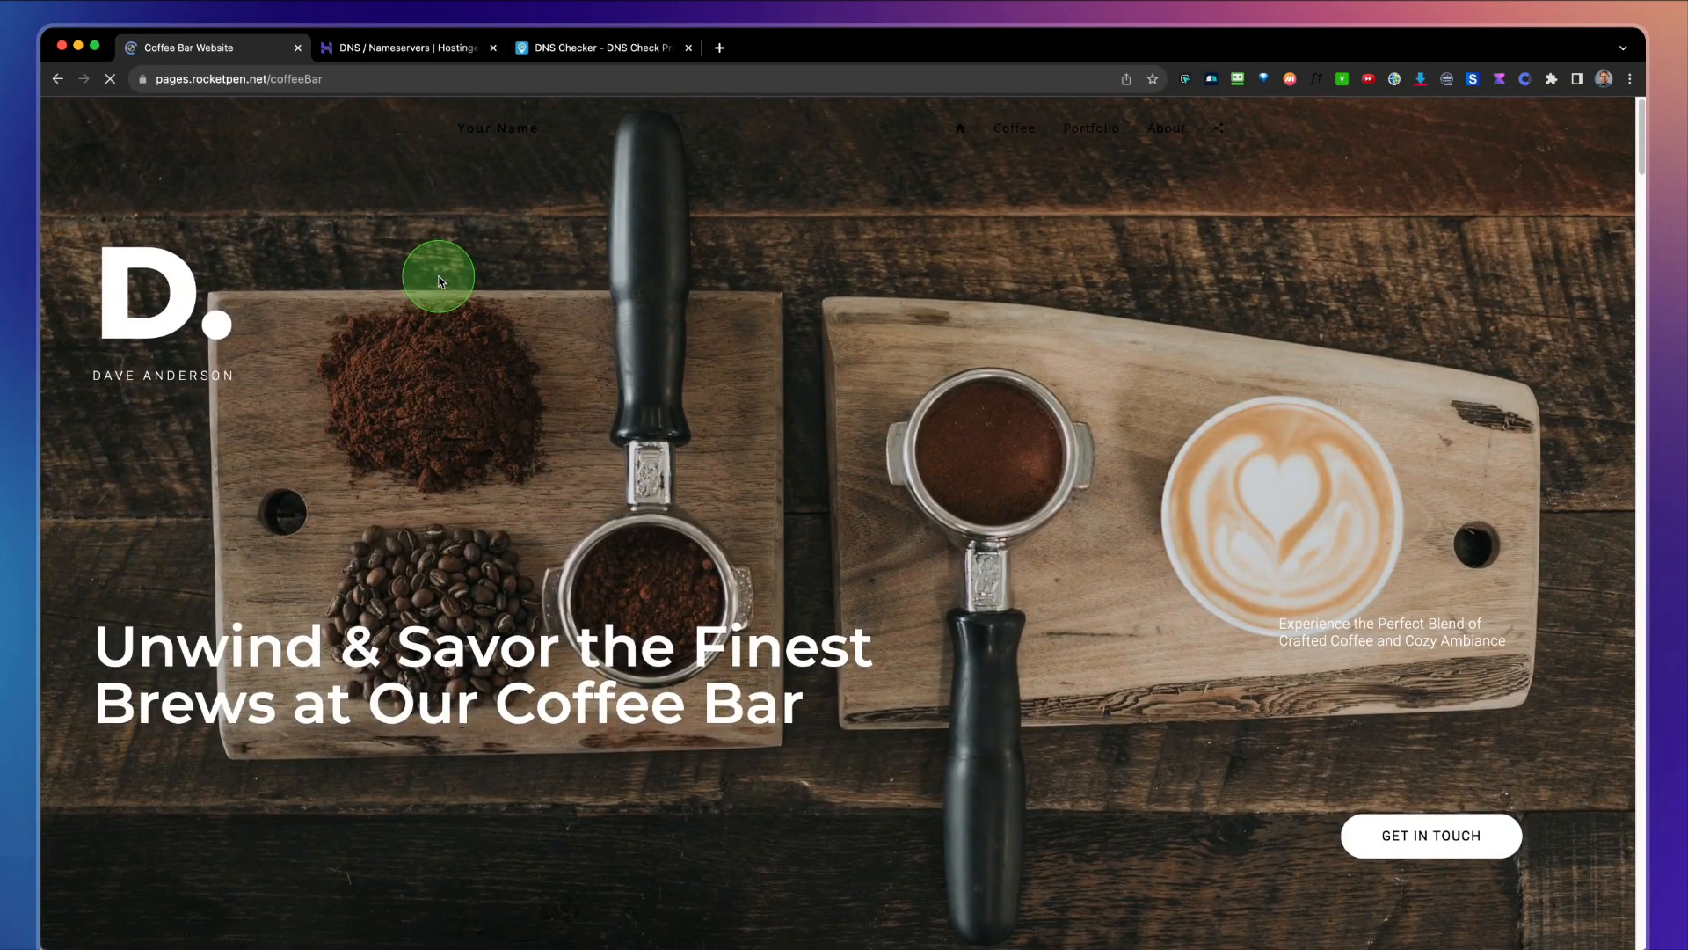